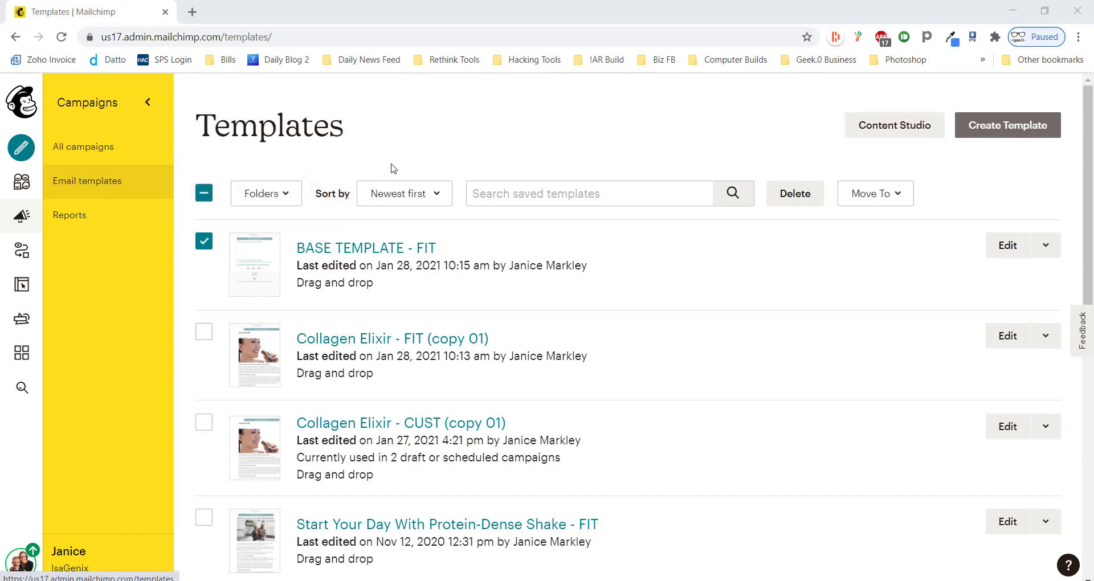
- Select the BASE TEMPLATE - FIT template in the Email templates list
scroll(370, 370, "down", 5)
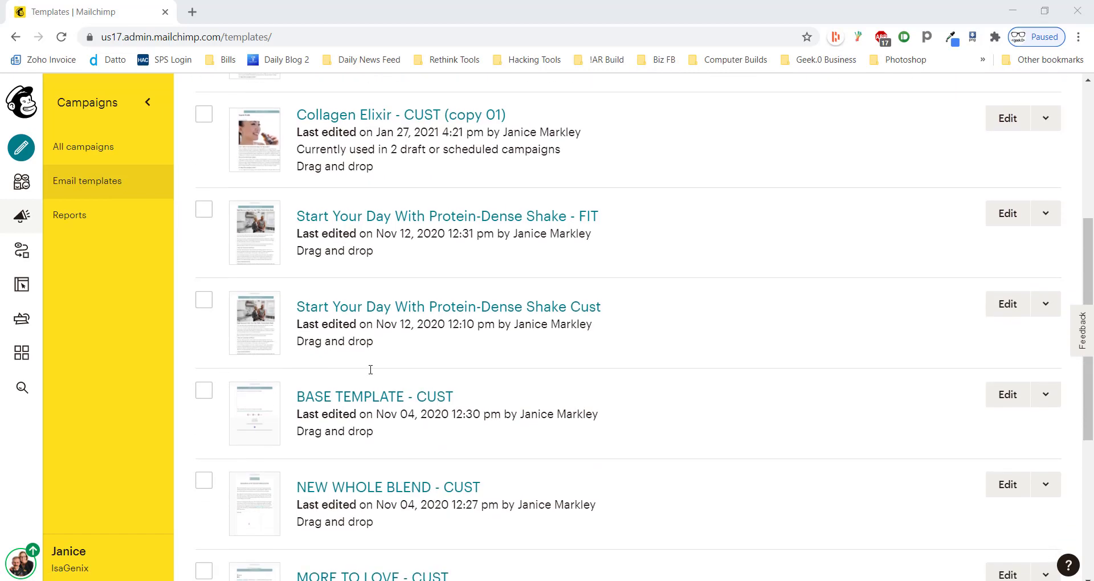
scroll(371, 370, "up", 5)
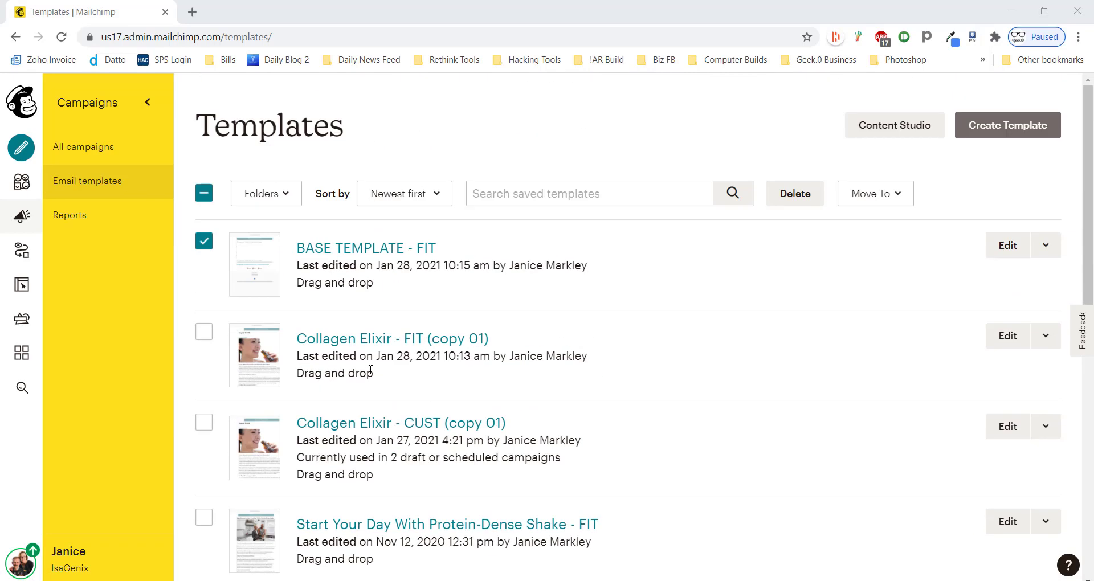
left_click(204, 241)
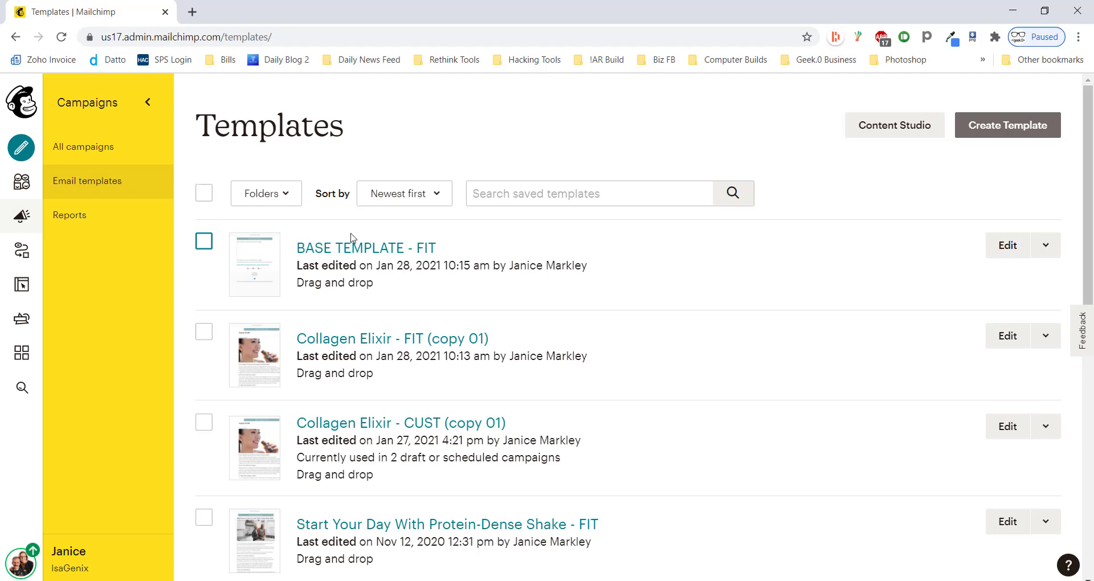
left_click(204, 242)
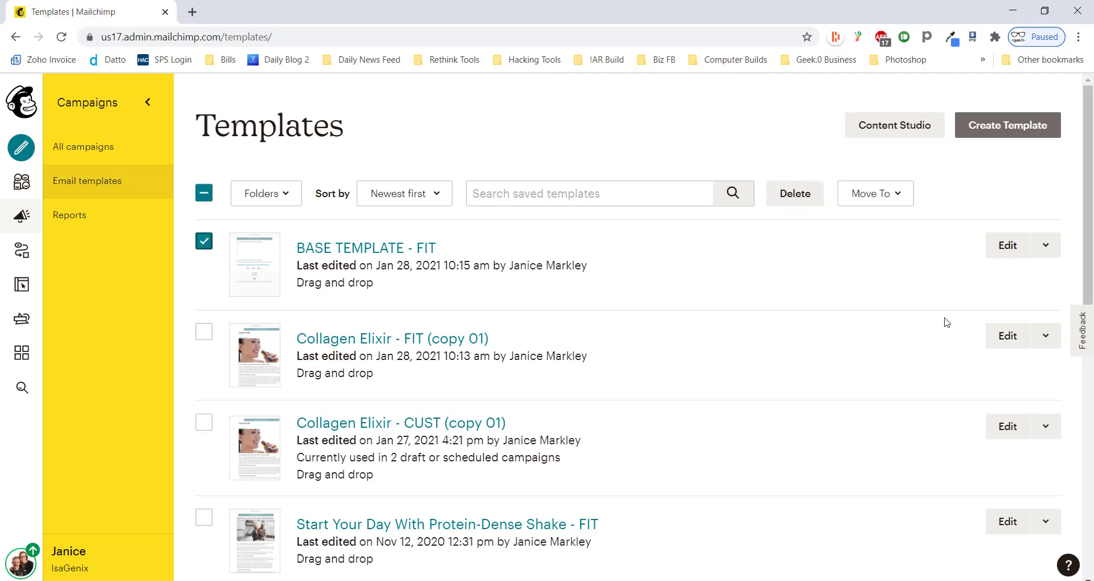
- Replicate BASE TEMPLATE - FIT and rename the copy to 'Hyperlink Tutorial'
left_click(1046, 248)
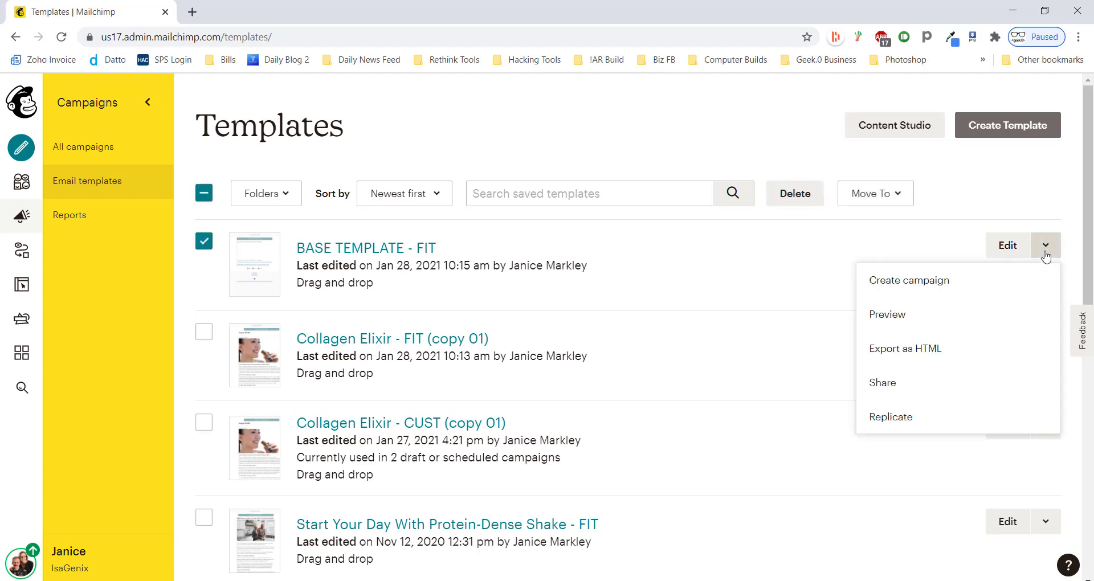
left_click(898, 424)
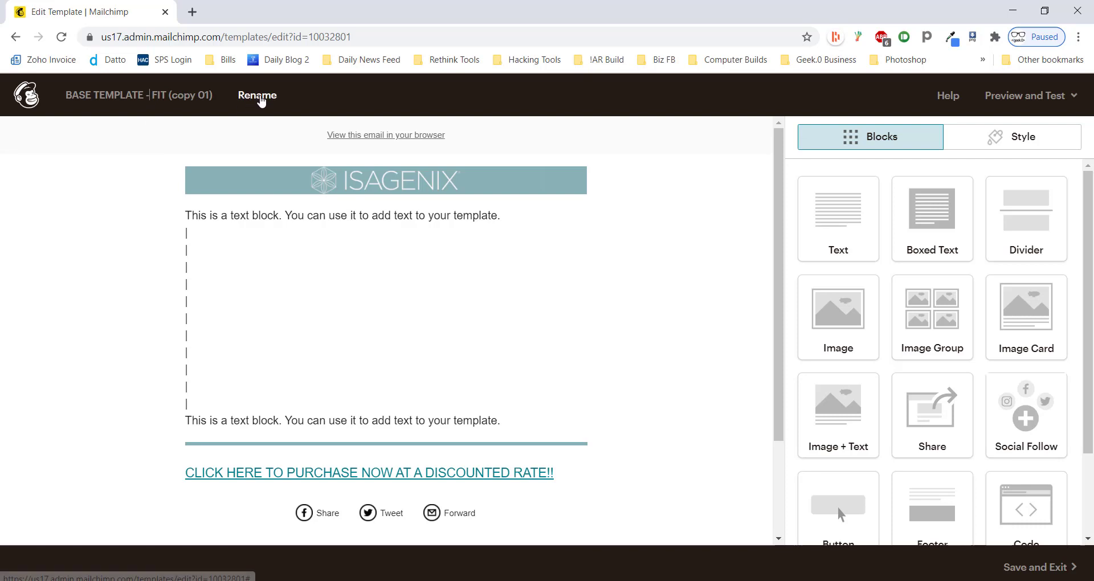
left_click(260, 100)
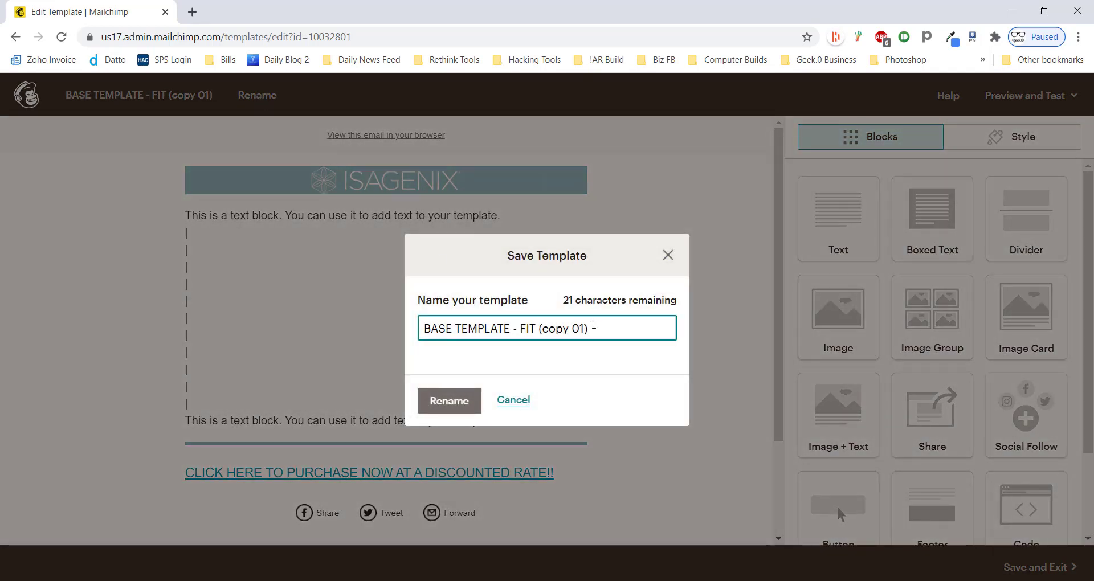
left_click_drag(595, 327, 392, 321)
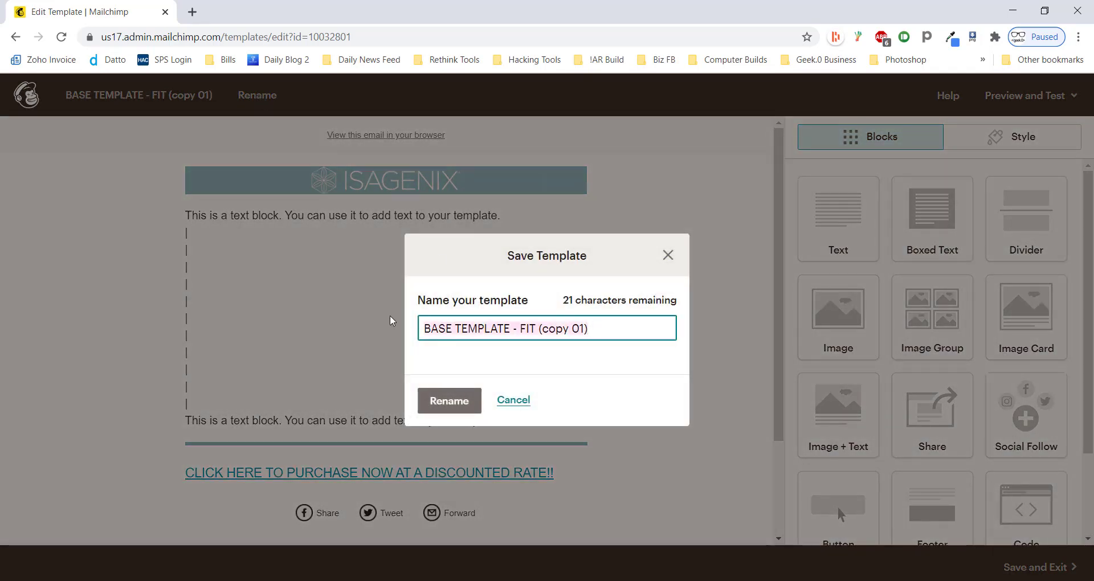
type("Hy")
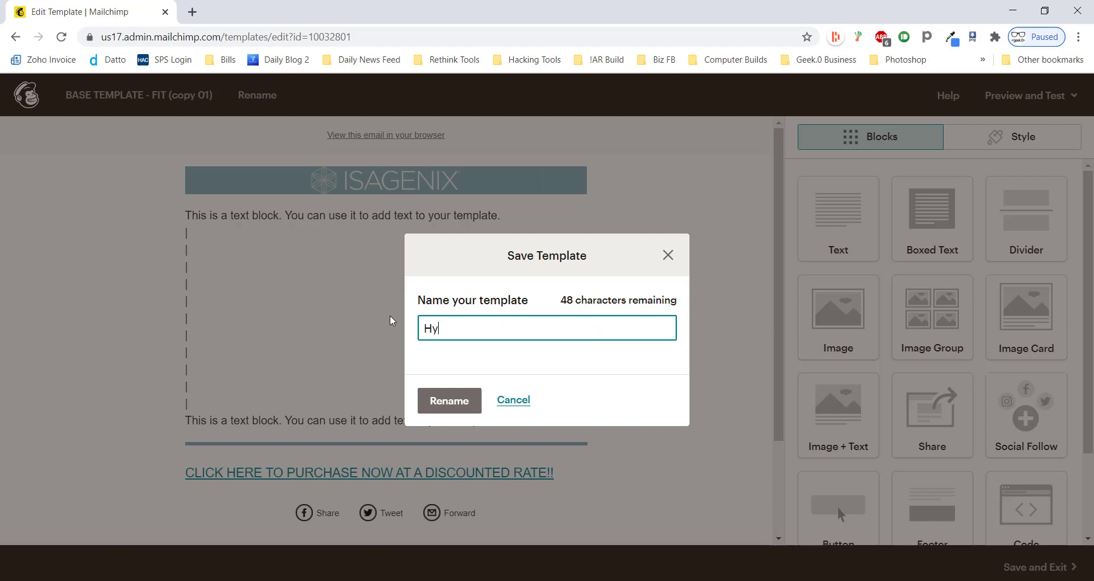
type("perlink Tutorial")
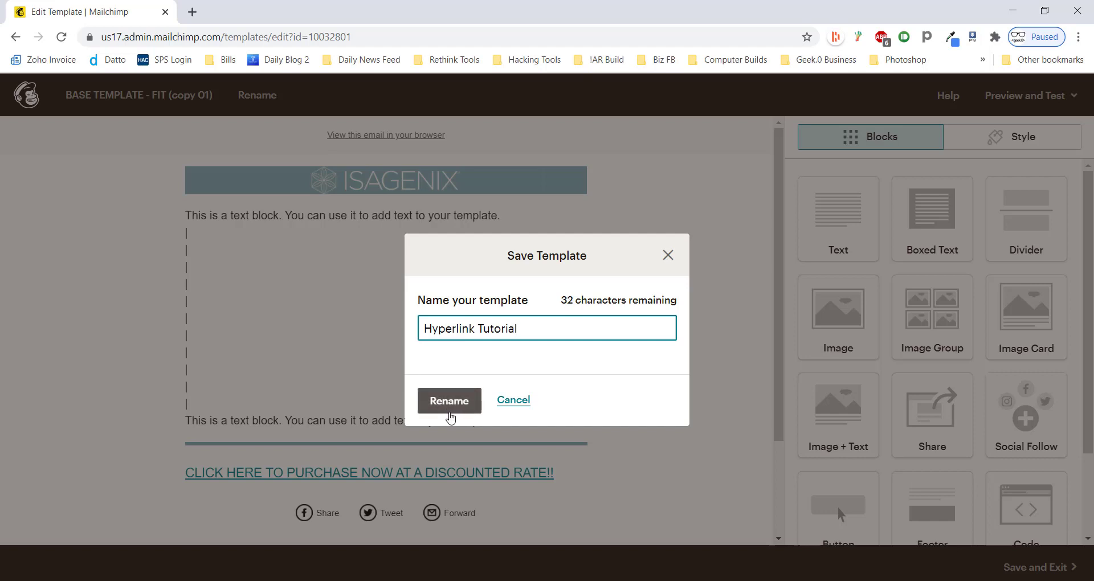
left_click(455, 405)
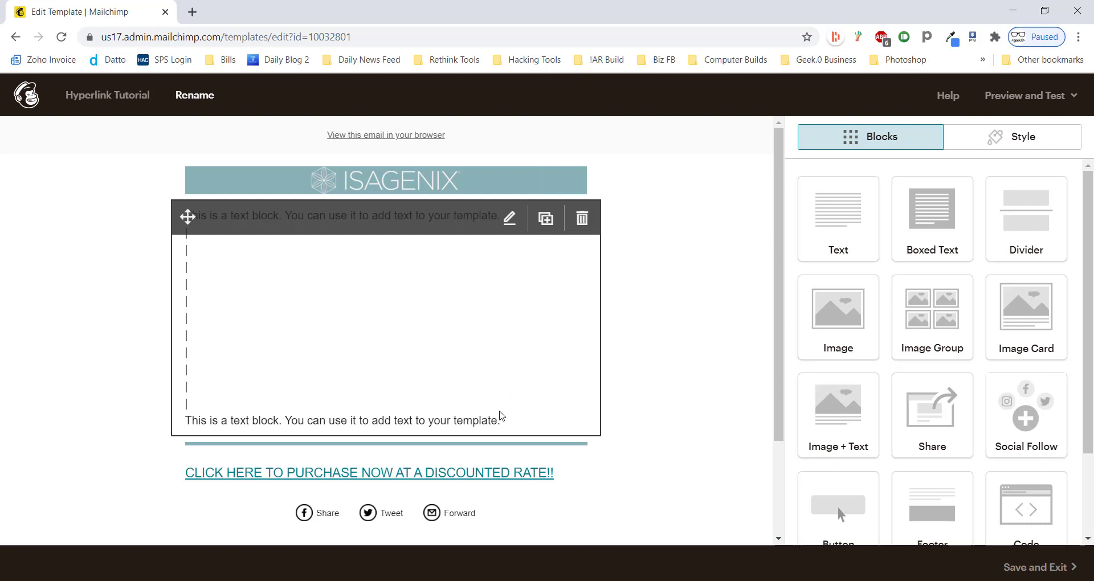
- Open the template's body text block in the sidebar Text editor, glancing at the IsaGenix search results
left_click(522, 420)
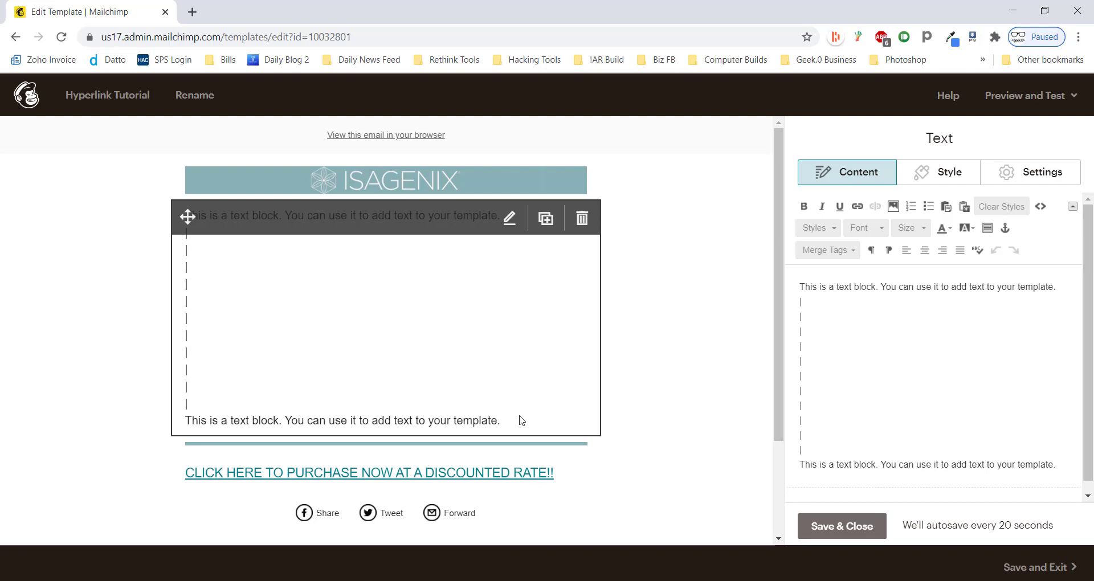
key("alt+Tab")
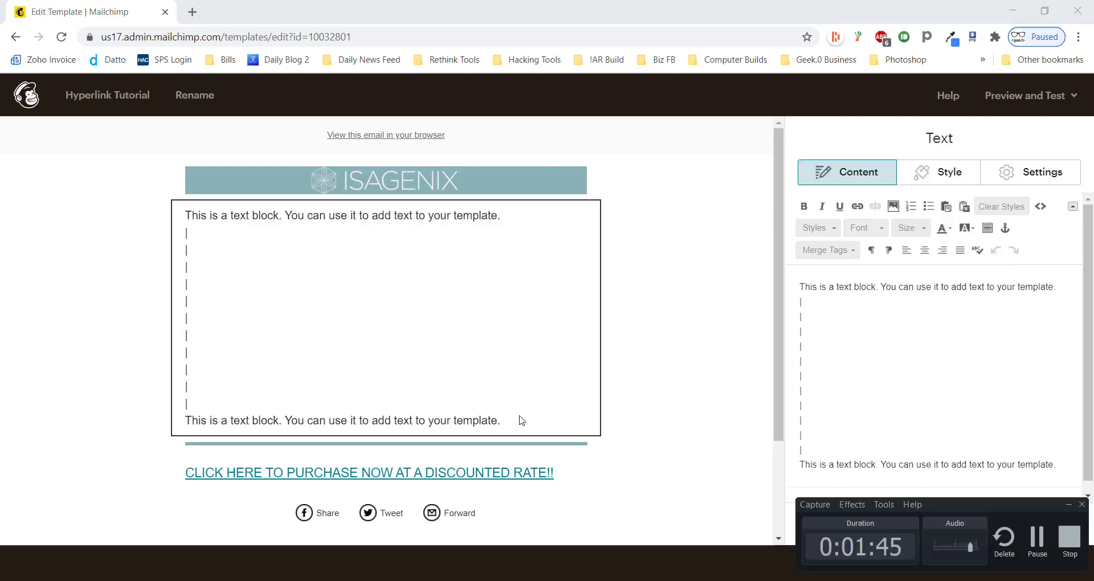
key("alt+Tab")
key("alt+Tab")
key("alt+Tab")
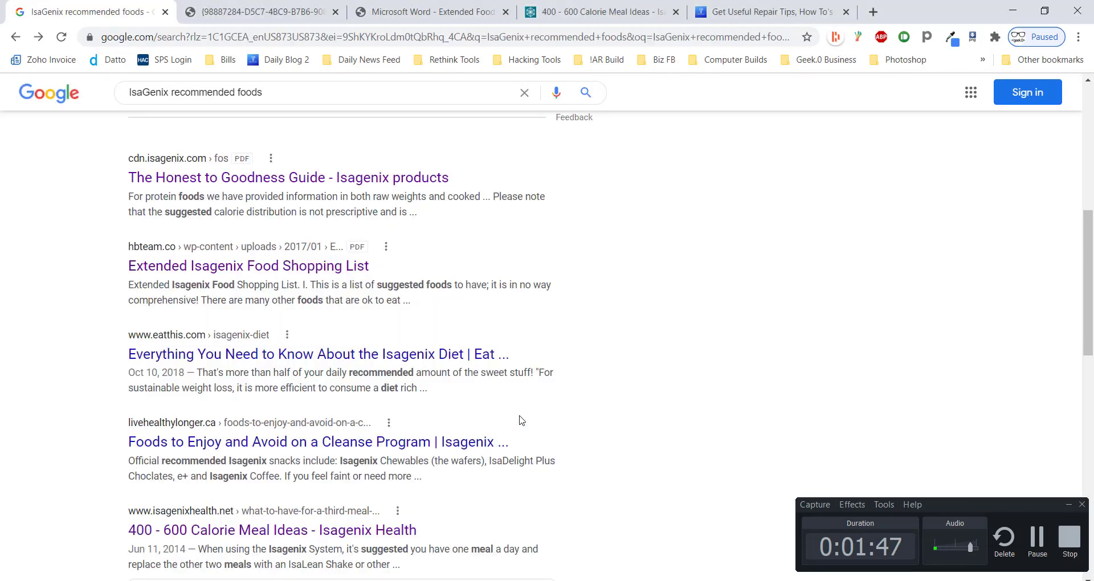
key("alt+Tab")
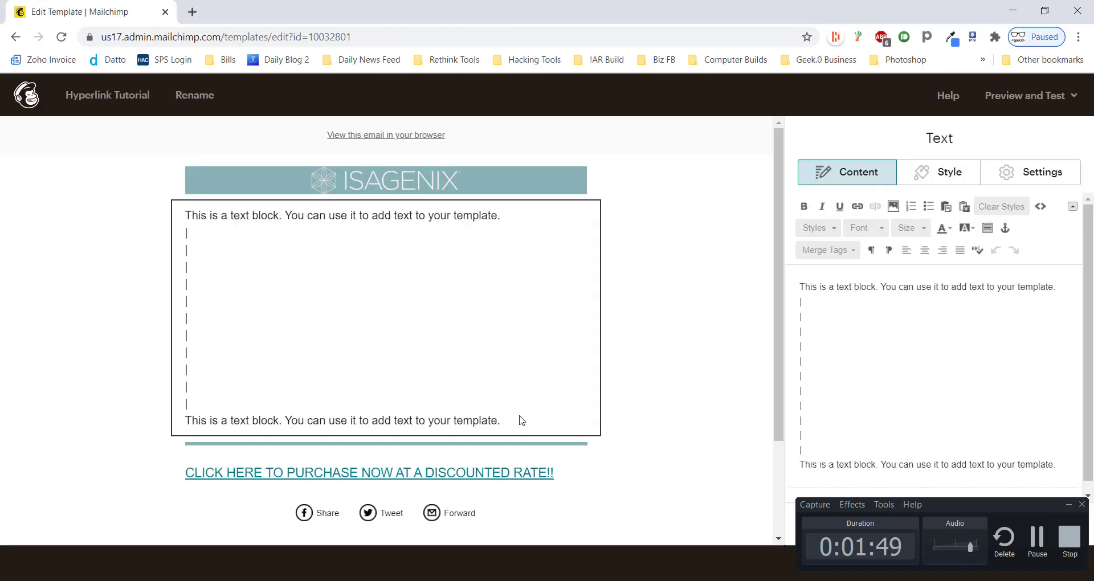
key("alt+Tab")
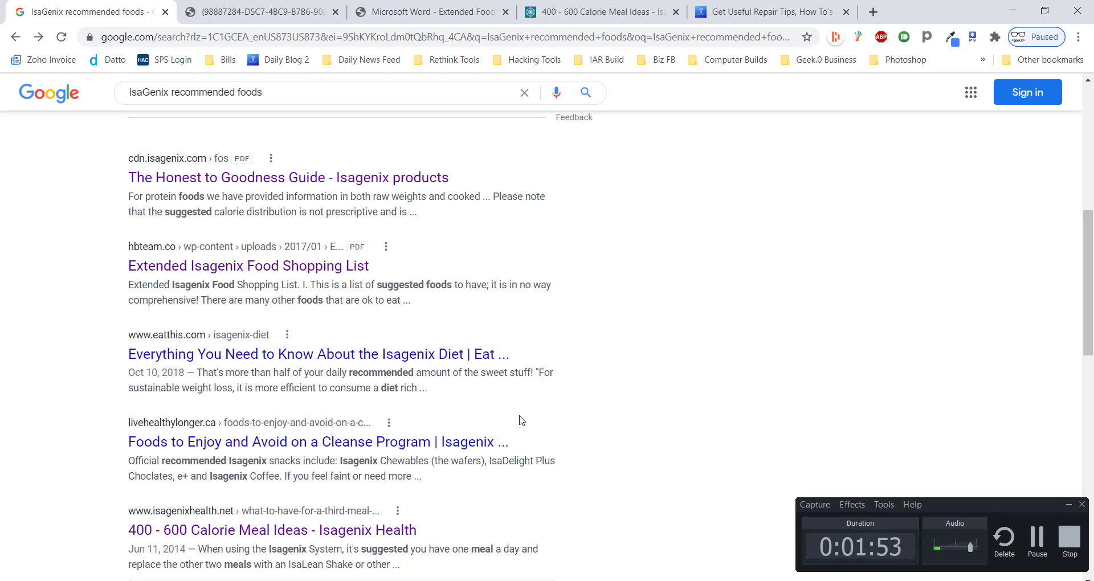
key("alt+Tab")
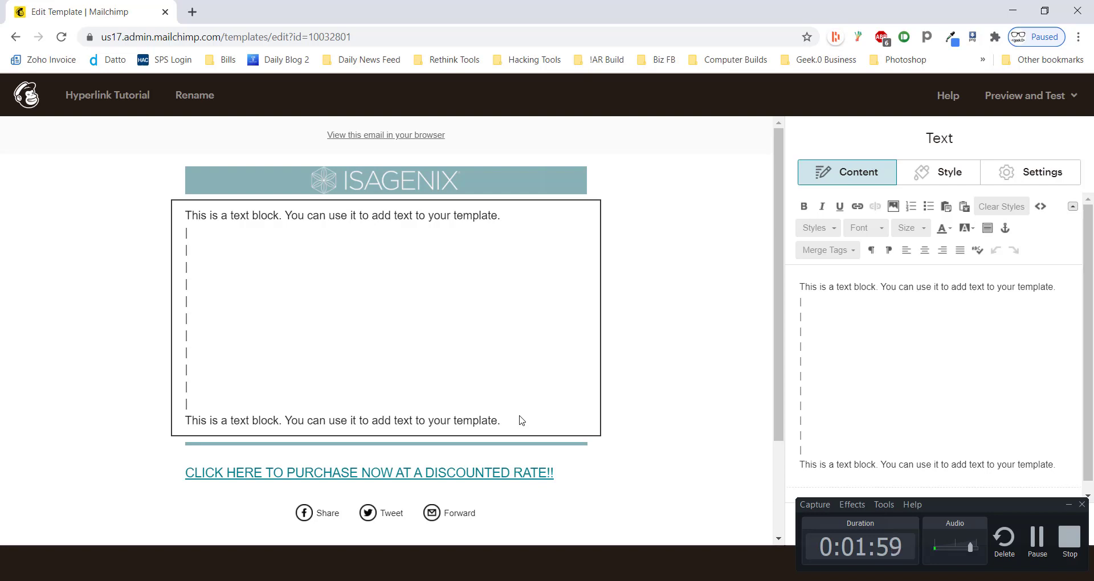
key("alt+Tab")
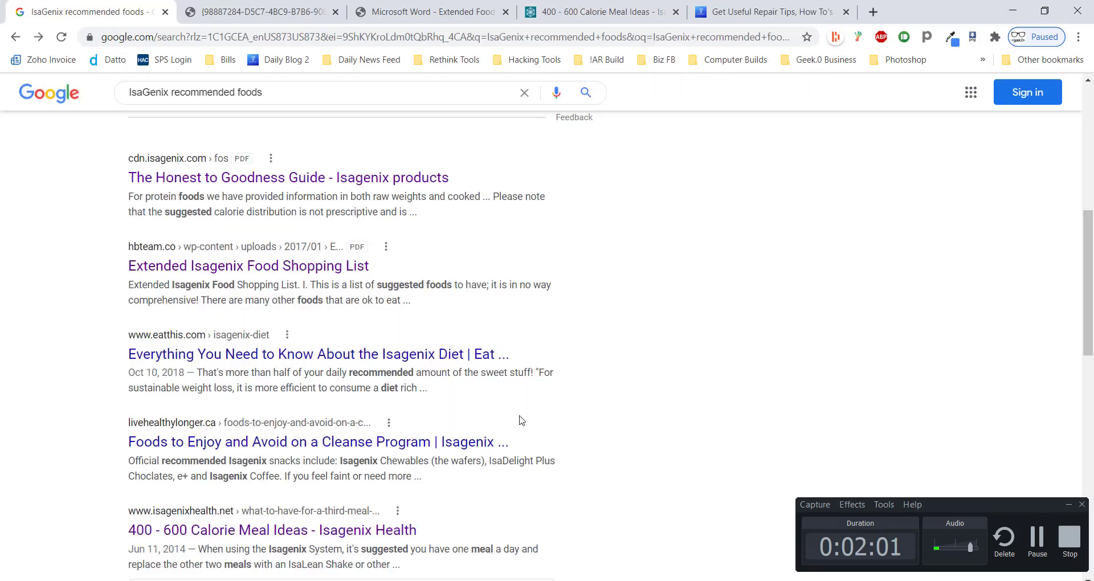
key("alt+Tab")
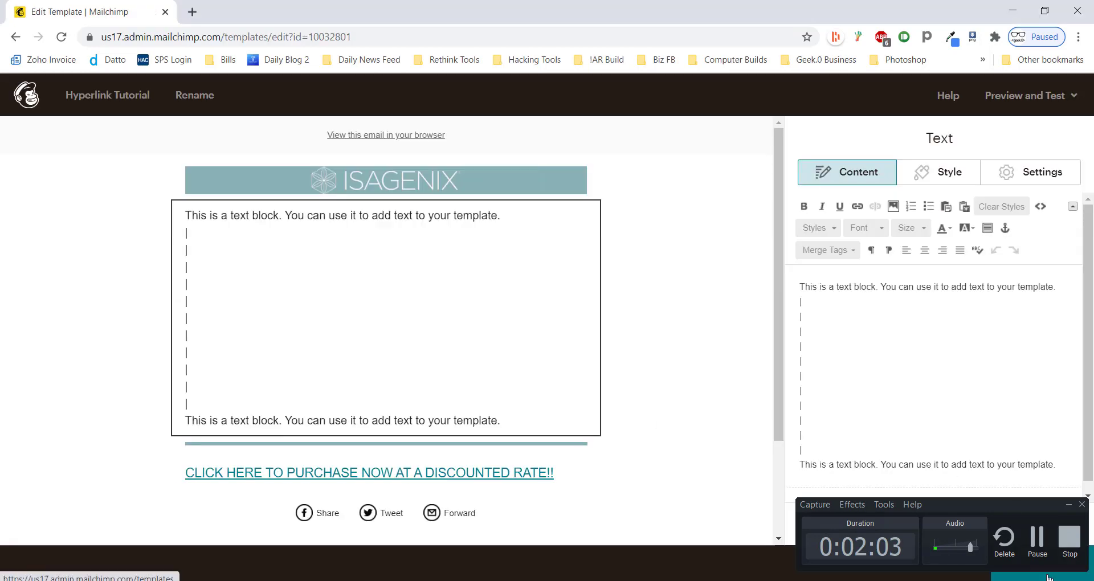
left_click(1068, 506)
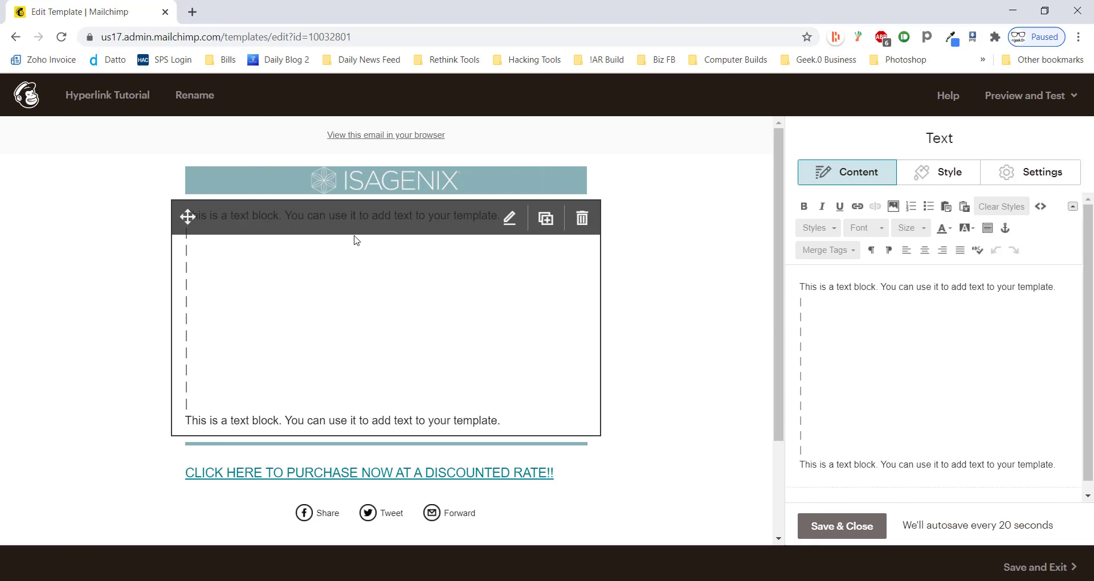
- Delete all the placeholder text from the body text block
double_click(887, 288)
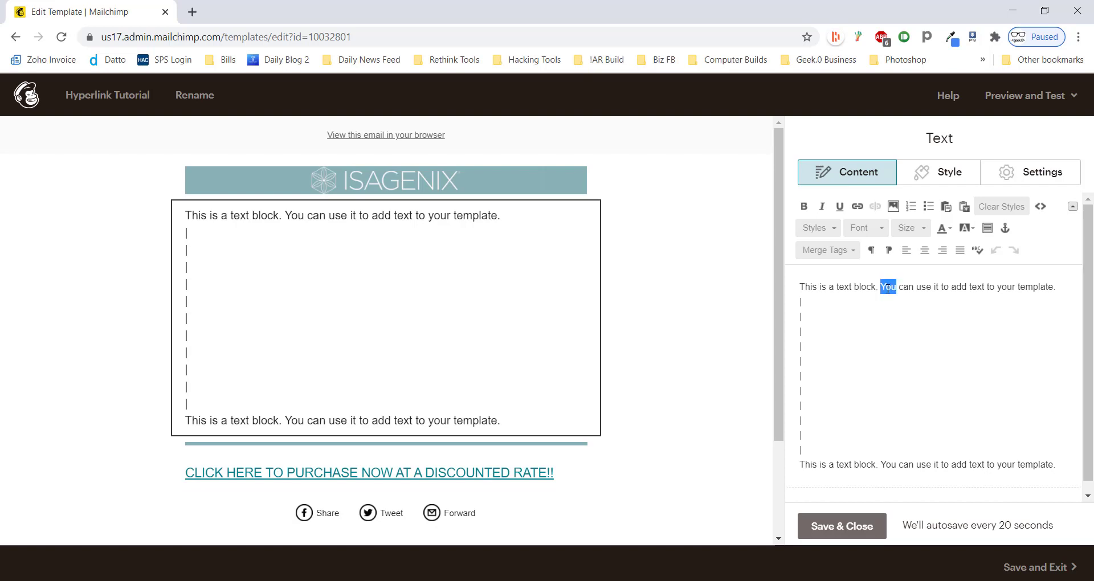
key("ctrl+a")
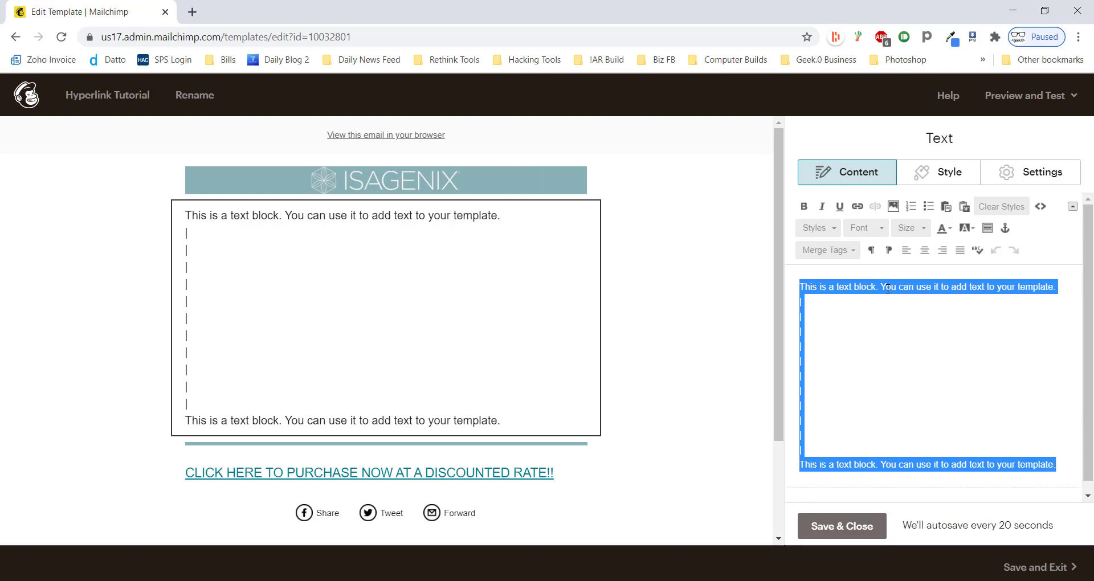
key("BackSpace")
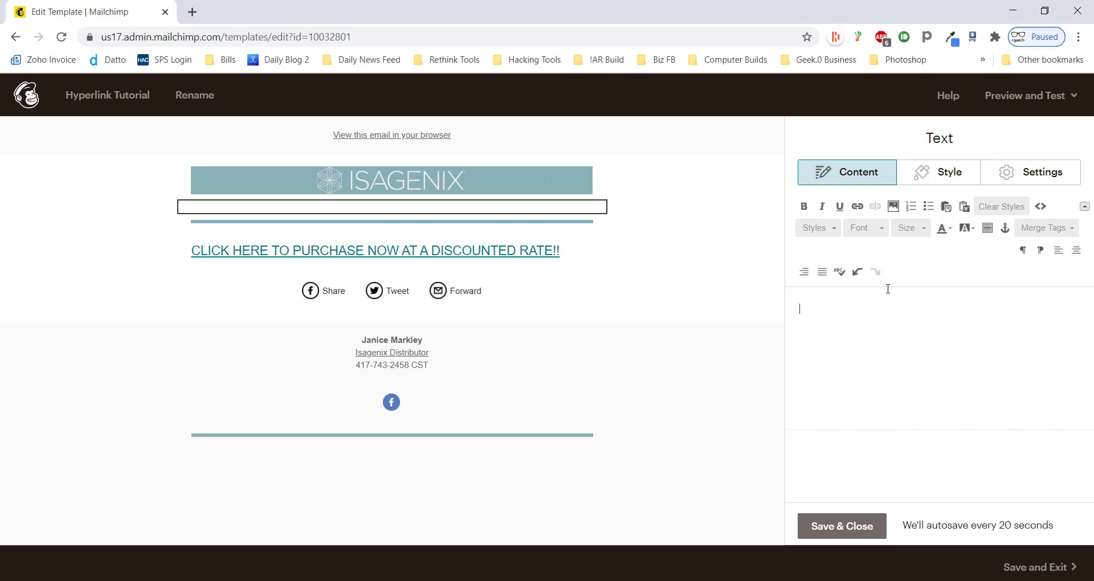
- Switch over to the Google results for 'IsaGenix recommended foods'
key("alt+Tab")
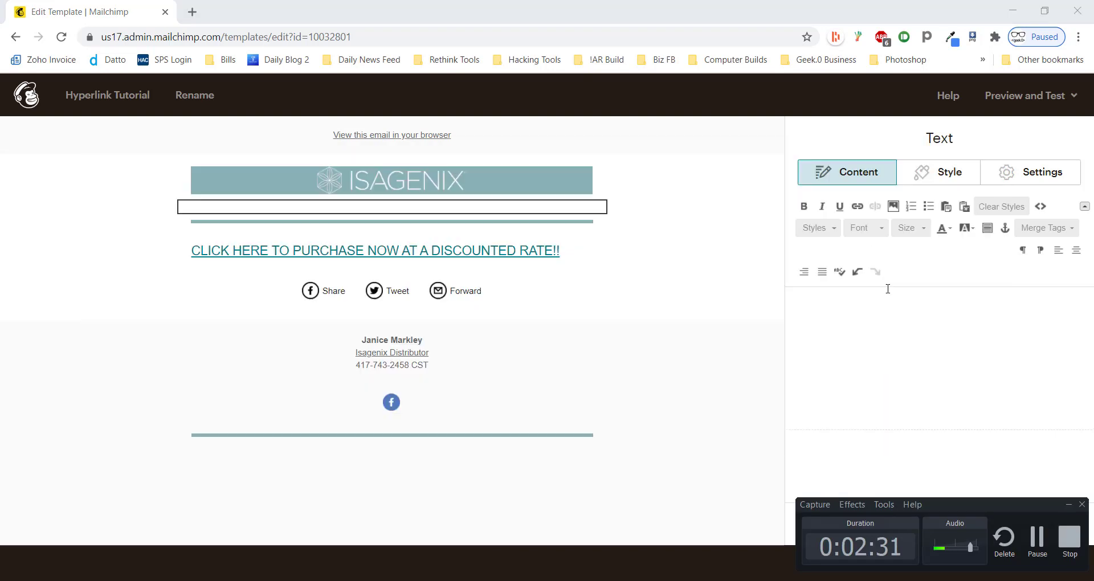
left_click(888, 288)
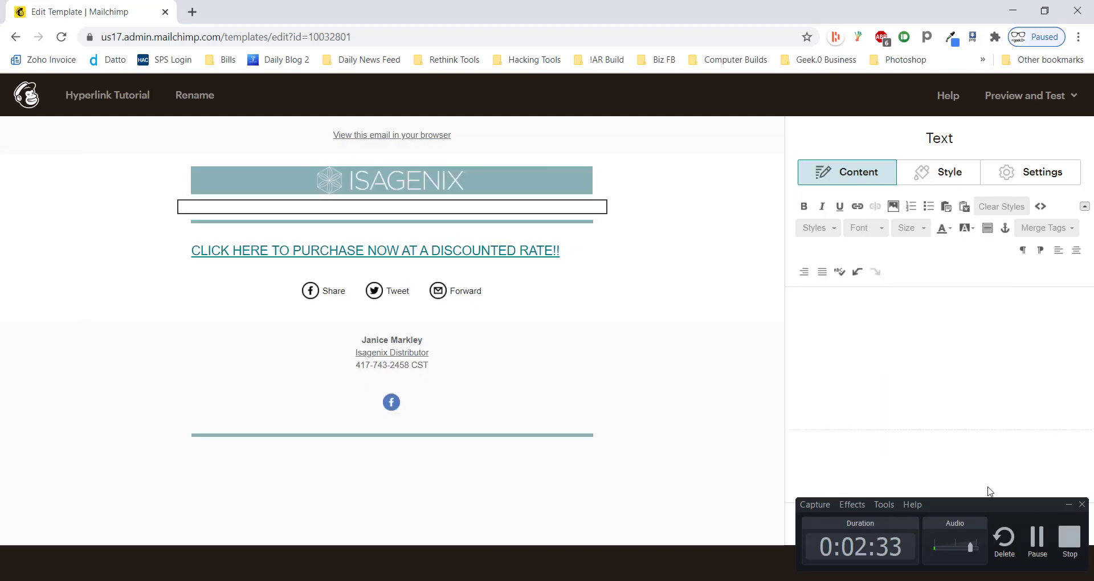
left_click(1069, 505)
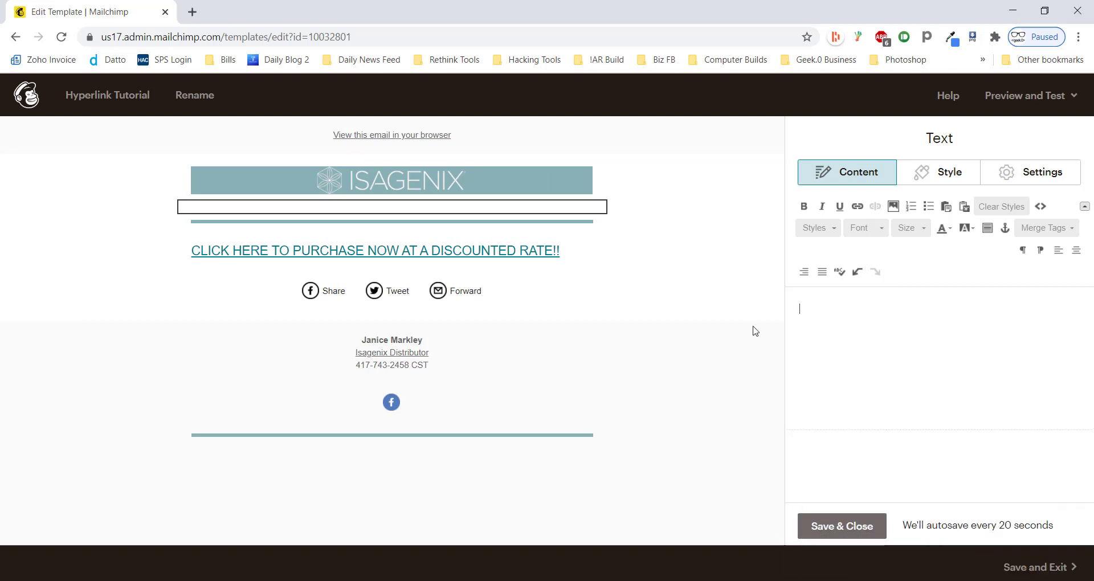
key("alt+Tab")
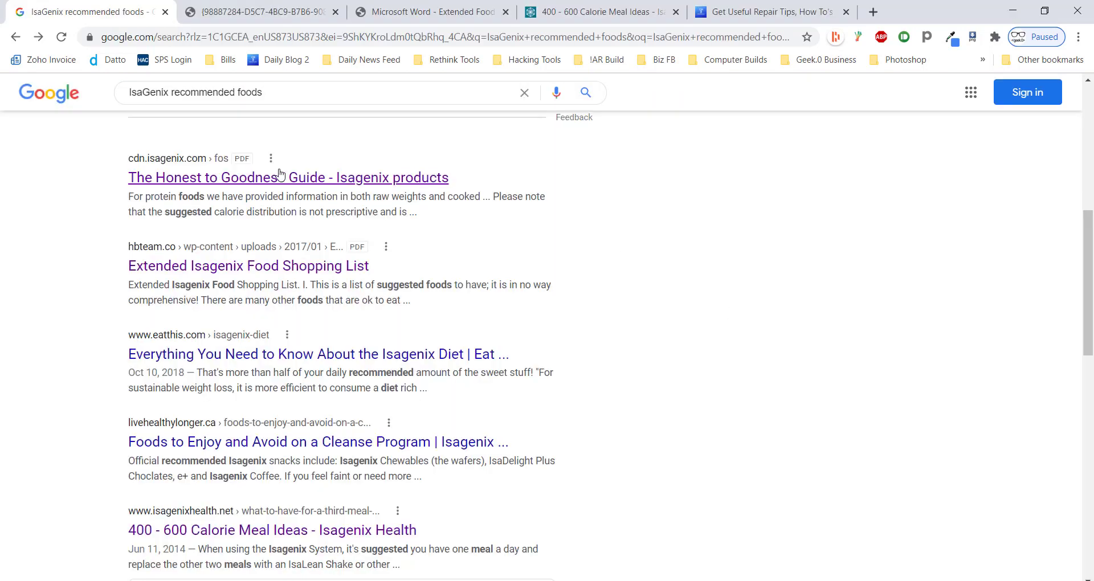
- Review the shopping-list PDF, meal-ideas and Nutrition guide tabs, closing the unrelated techyuga blog
left_click(441, 16)
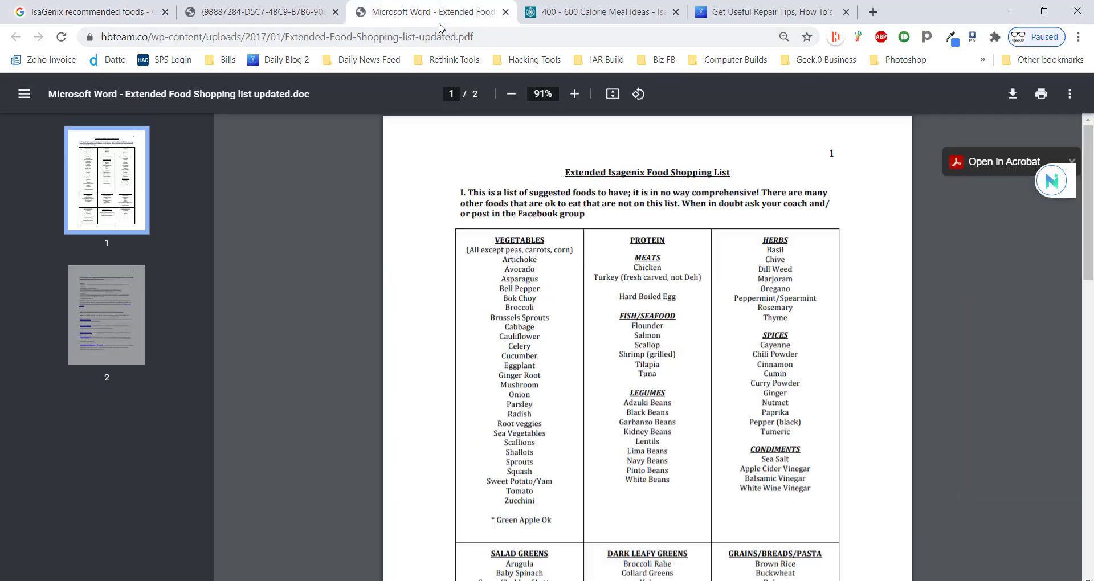
left_click(593, 17)
left_click(735, 16)
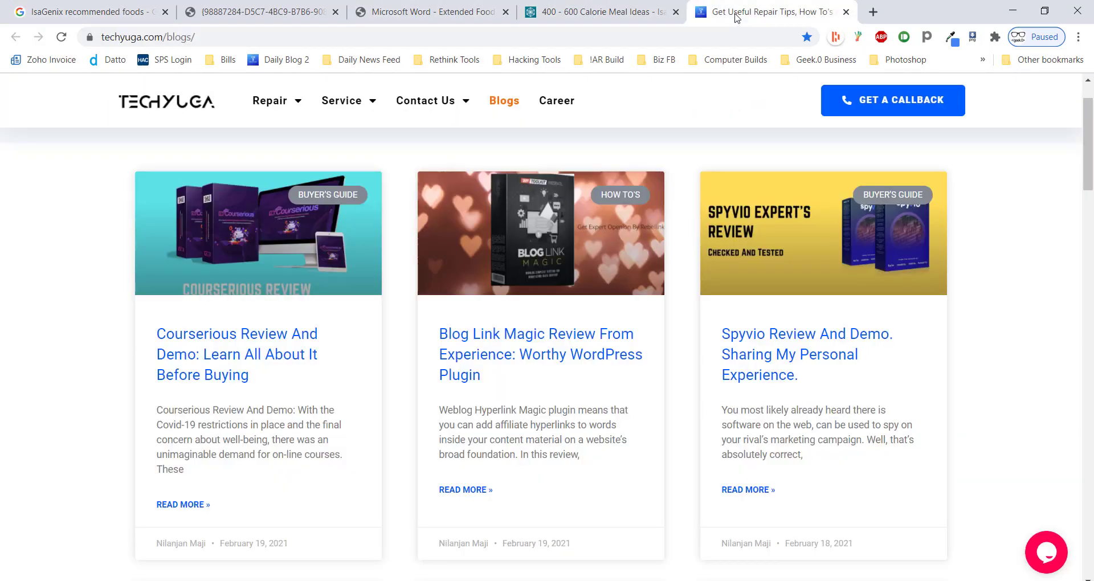
left_click(265, 13)
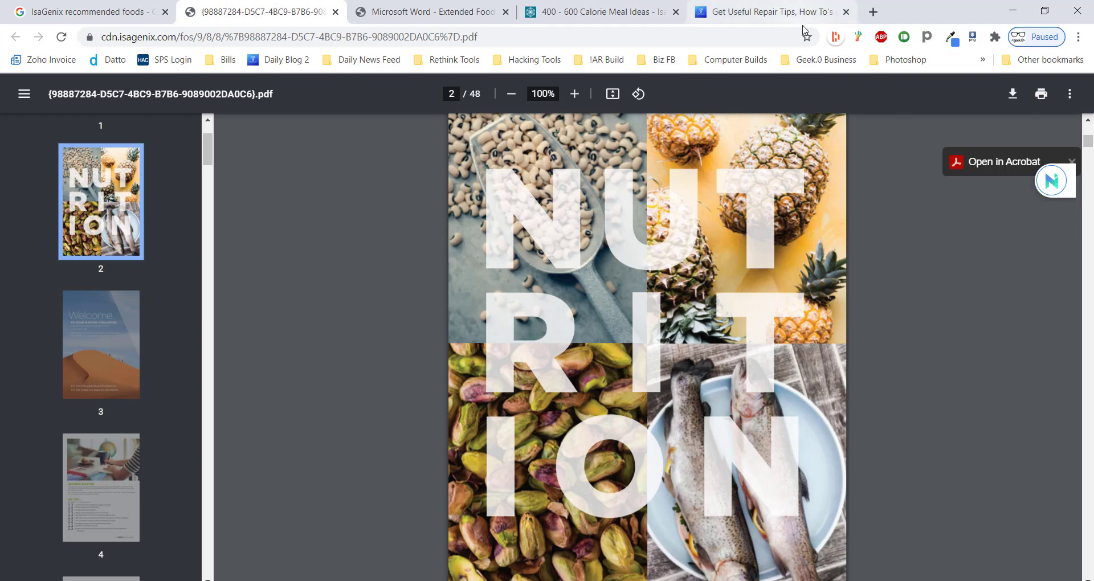
left_click(846, 11)
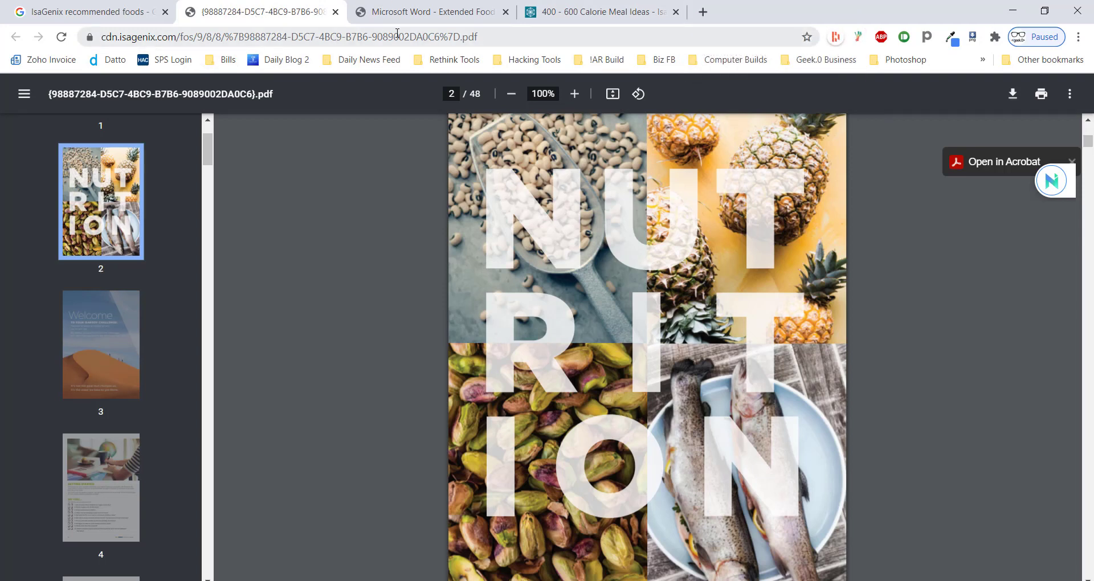
- Revisit the reference tabs and open the Honest to Goodness Guide PDF before returning to Mailchimp
left_click(420, 11)
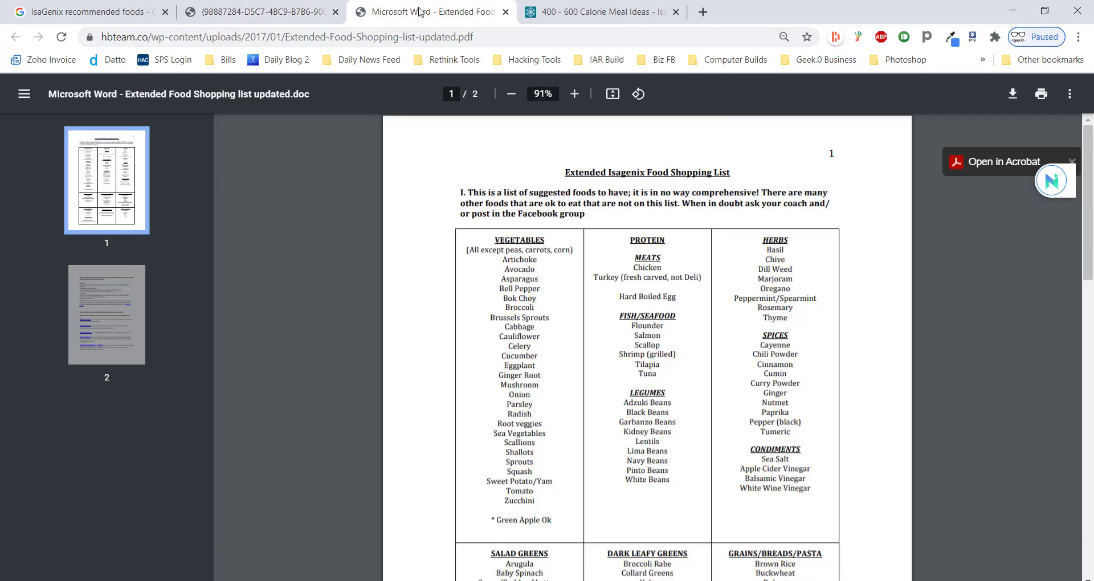
left_click(559, 12)
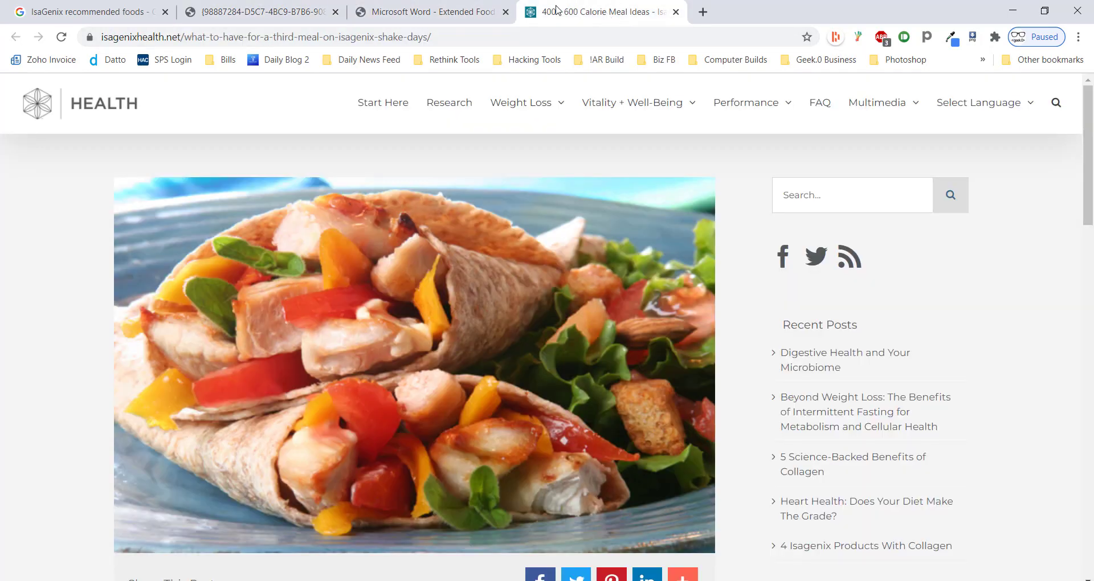
left_click(203, 11)
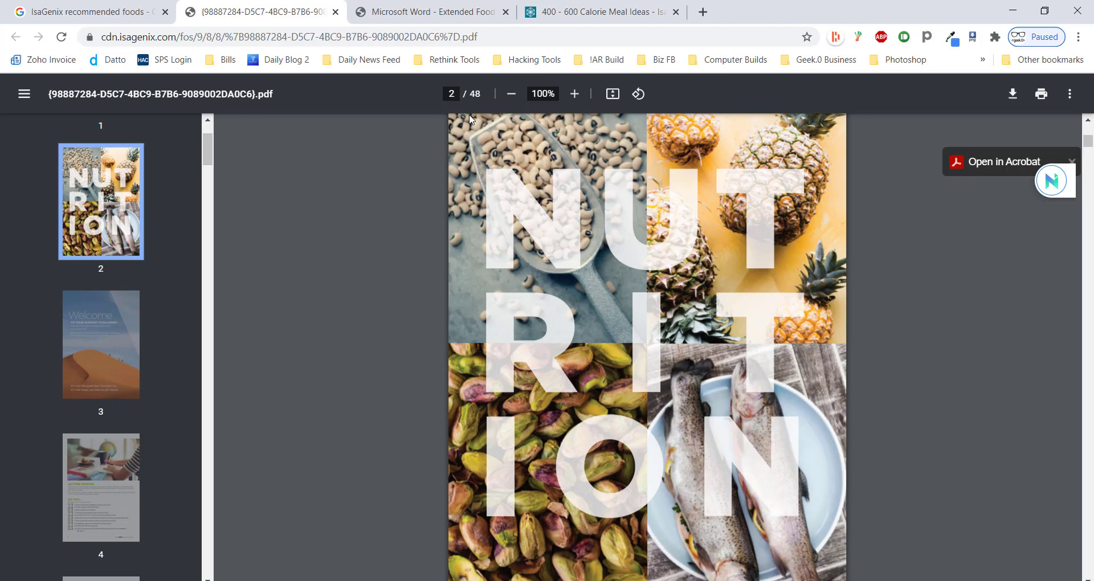
left_click(468, 14)
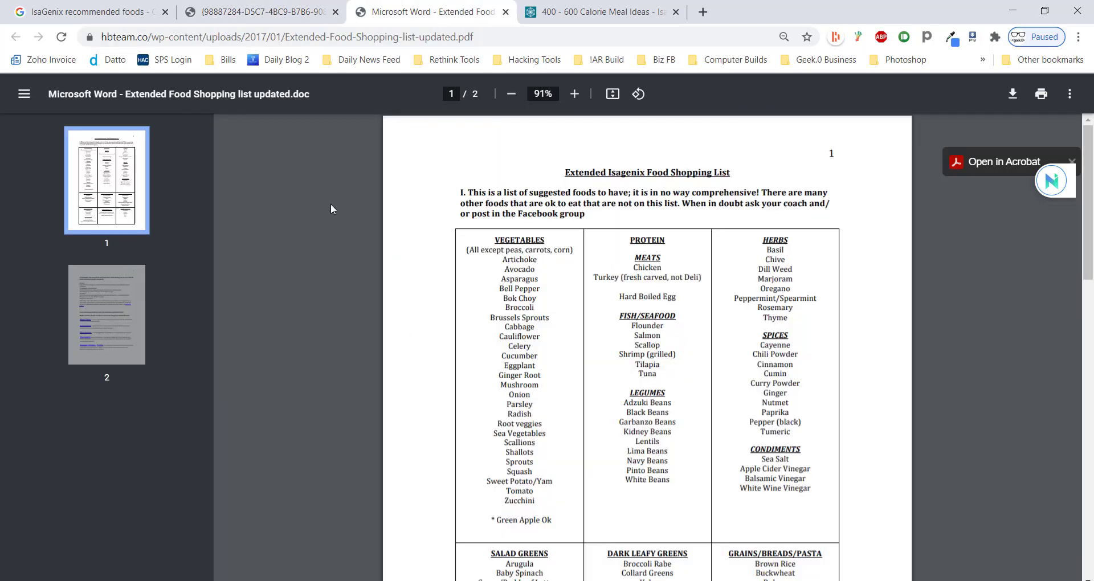
left_click(588, 19)
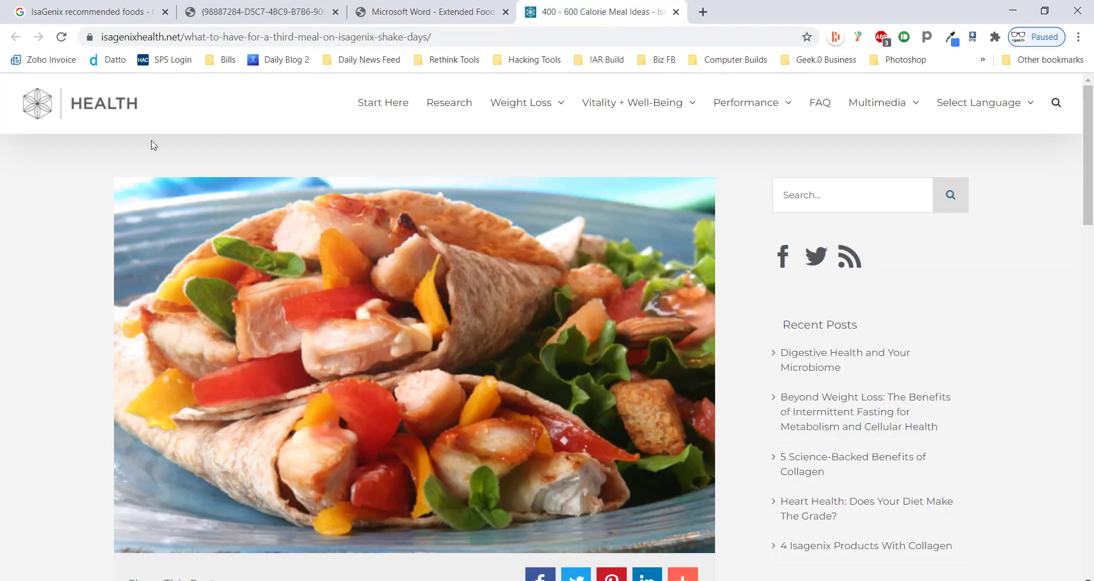
left_click(116, 19)
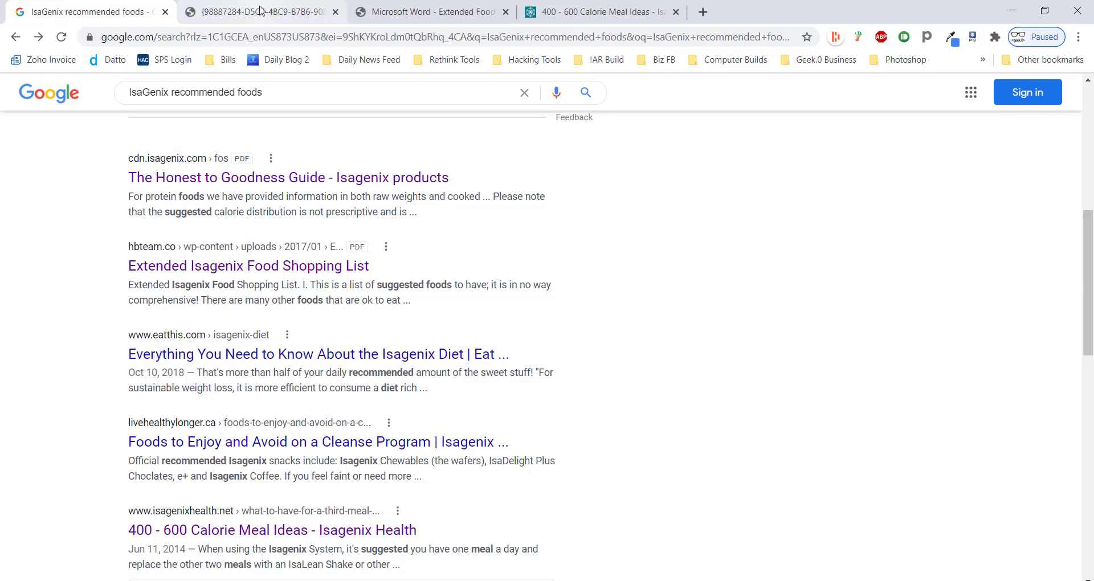
left_click(261, 11)
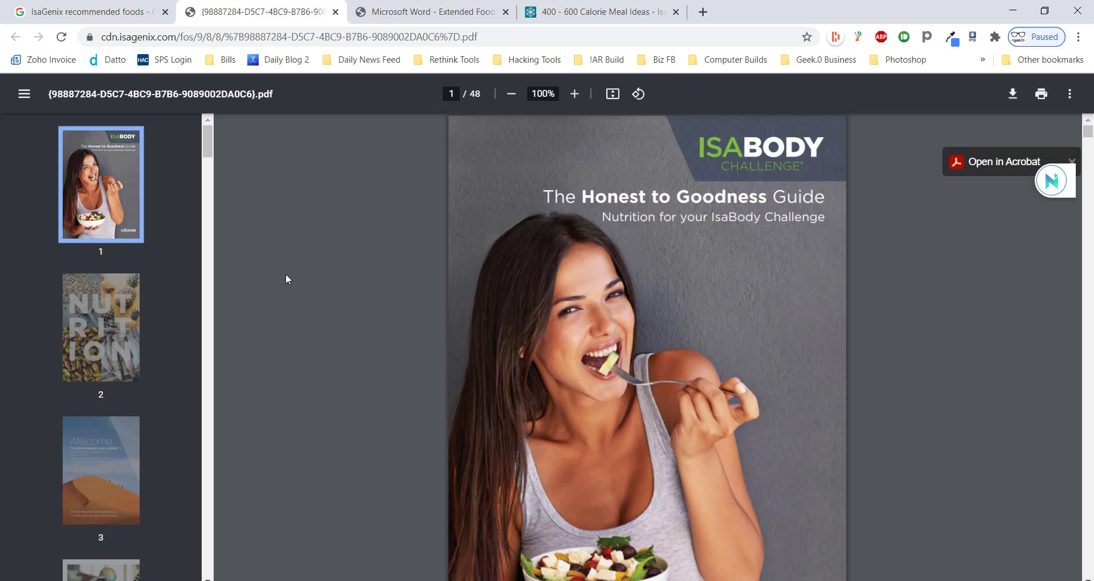
key("alt+Tab")
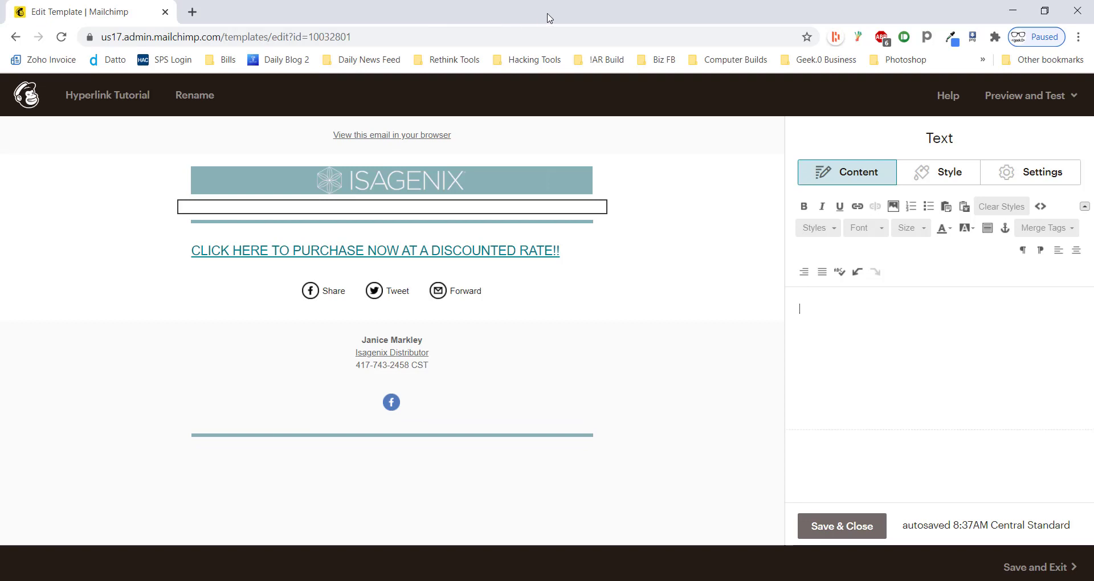
- Snap the Mailchimp editor left with the Honest to Goodness Guide PDF beside it, adjusting widths
left_click_drag(550, 18, 0, 180)
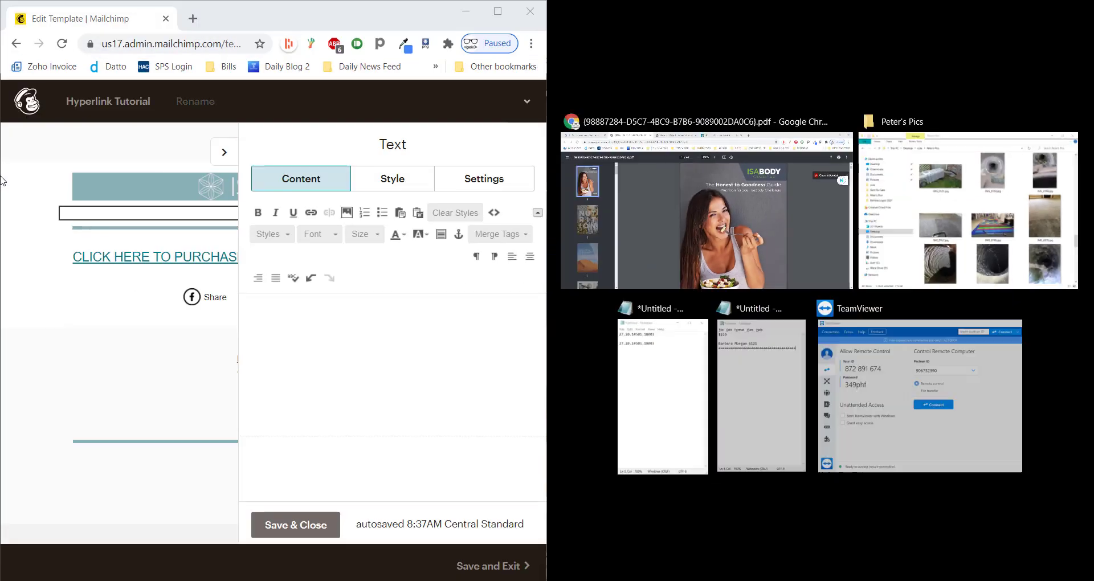
left_click(721, 191)
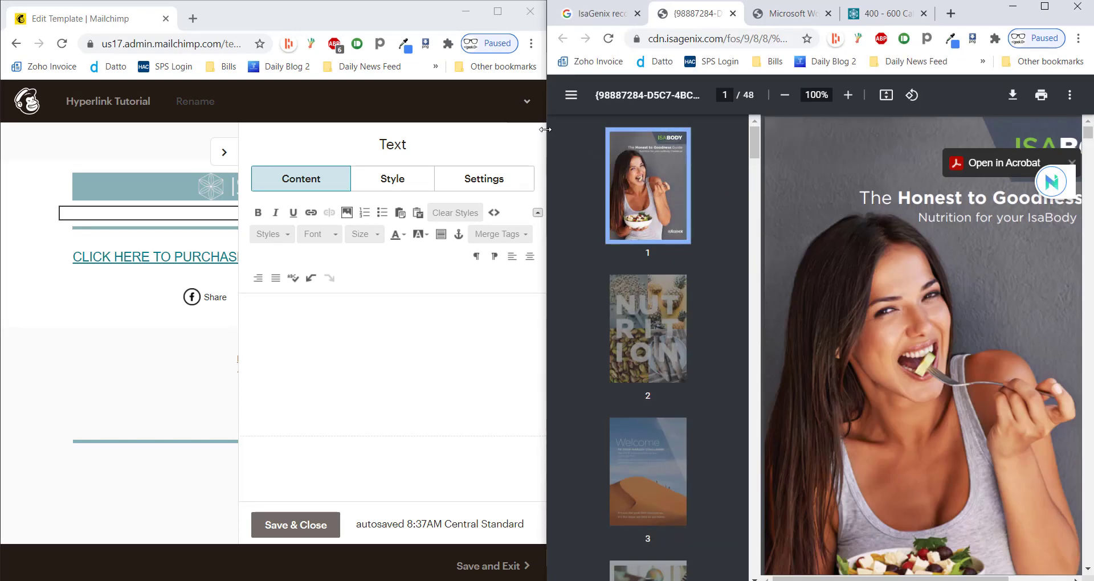
left_click_drag(545, 130, 628, 142)
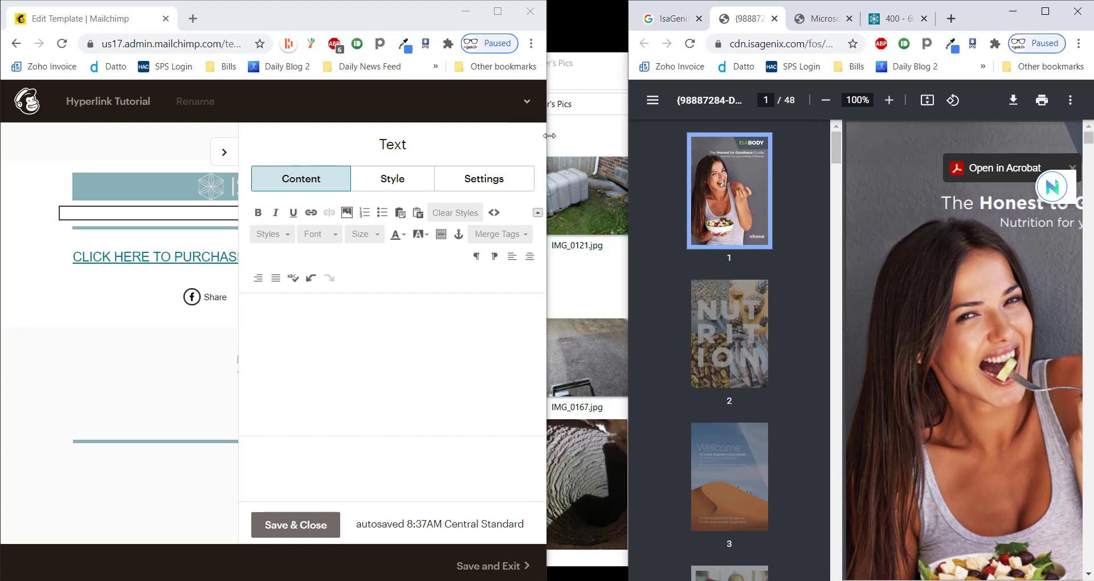
left_click_drag(549, 135, 628, 143)
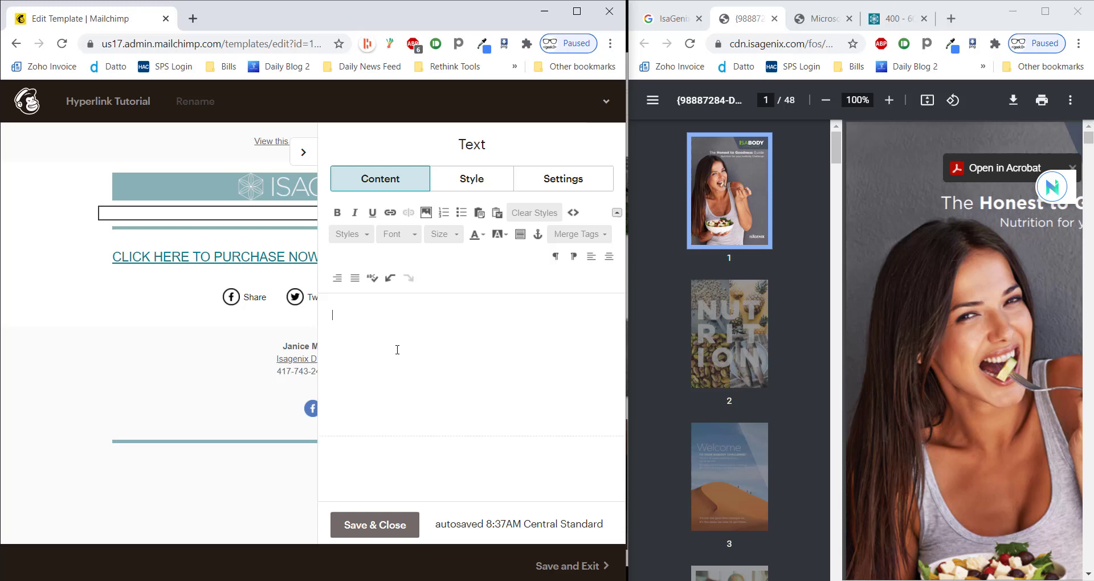
- Type 'Welcome To the IsaBody Guide of the Week!' in the text block and start a new line
type("Welcome ")
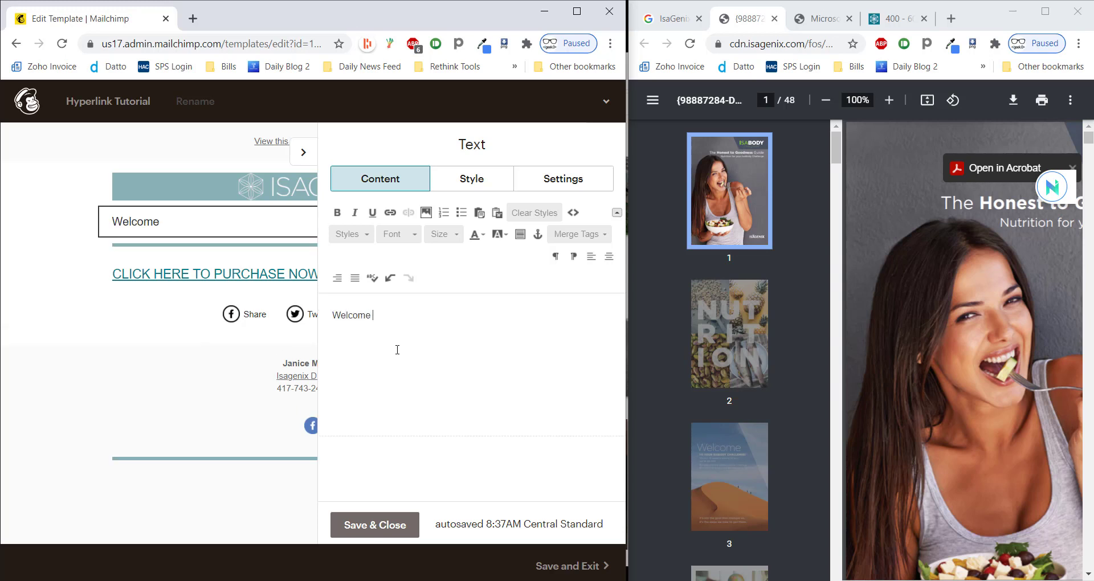
type("To the IsaBo")
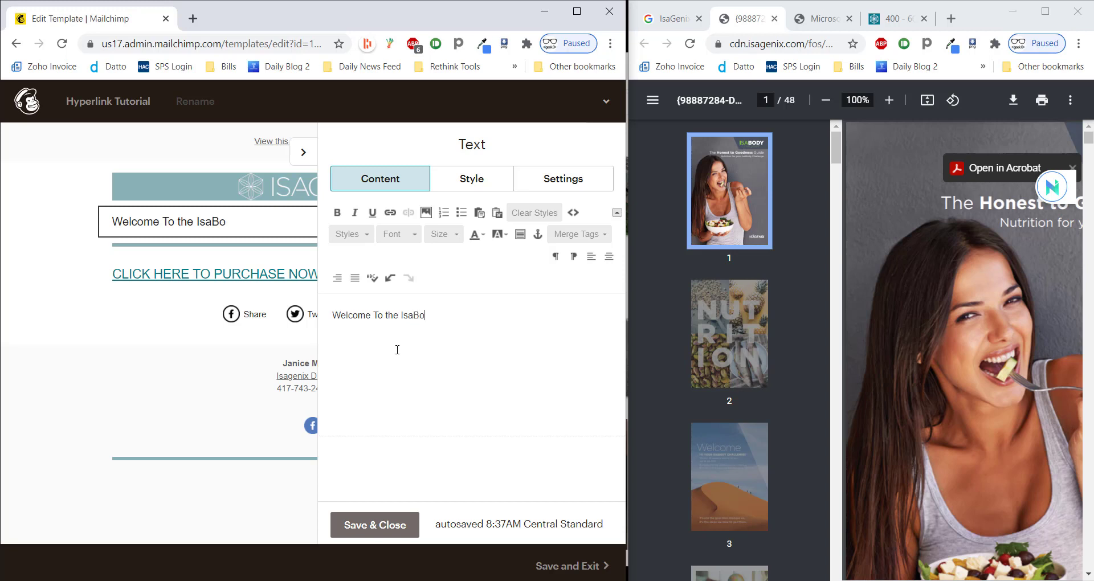
type("dy Guide of the Week!")
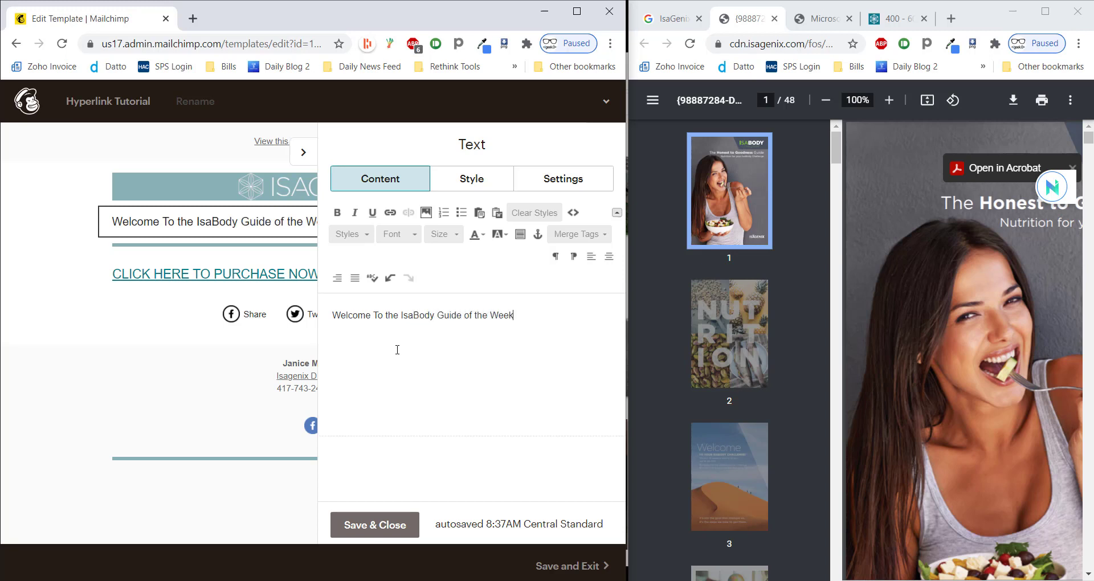
key("Return")
key("Return")
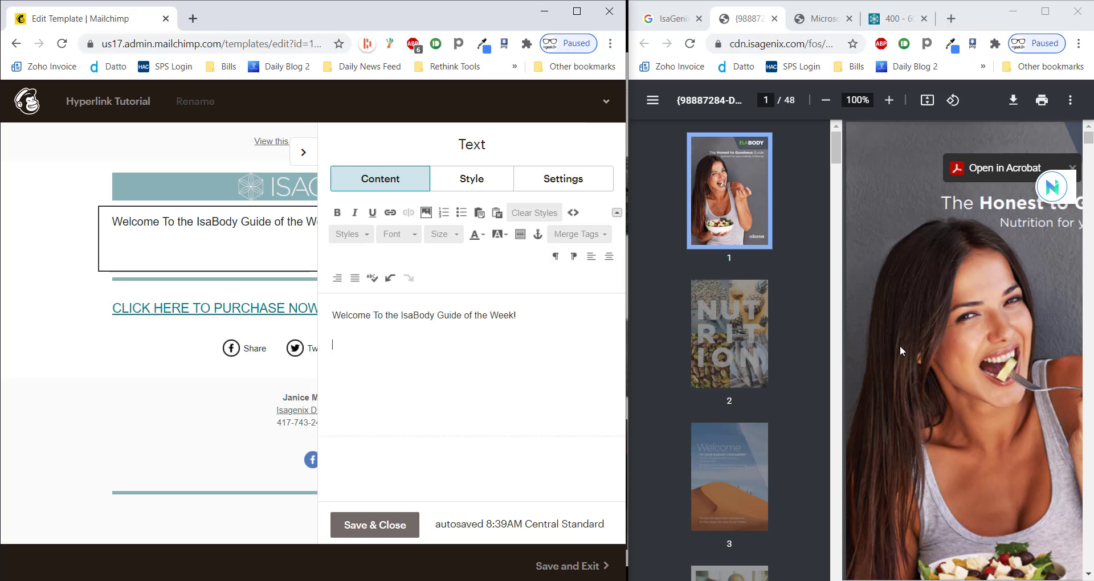
- Copy the Honest to Goodness Guide PDF's web address and paste it below the welcome line
left_click(770, 48)
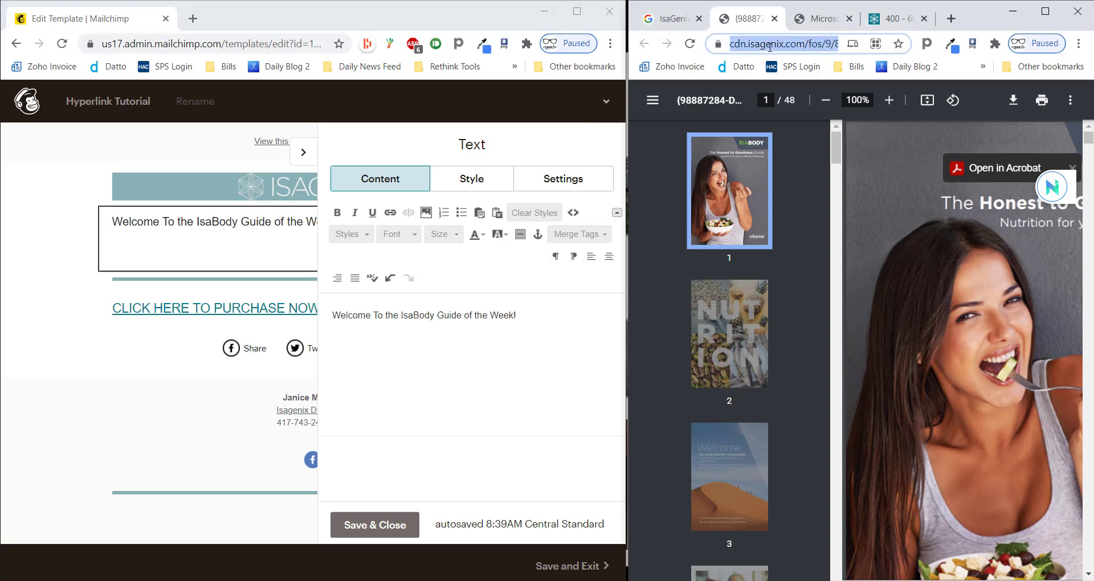
left_click(902, 250)
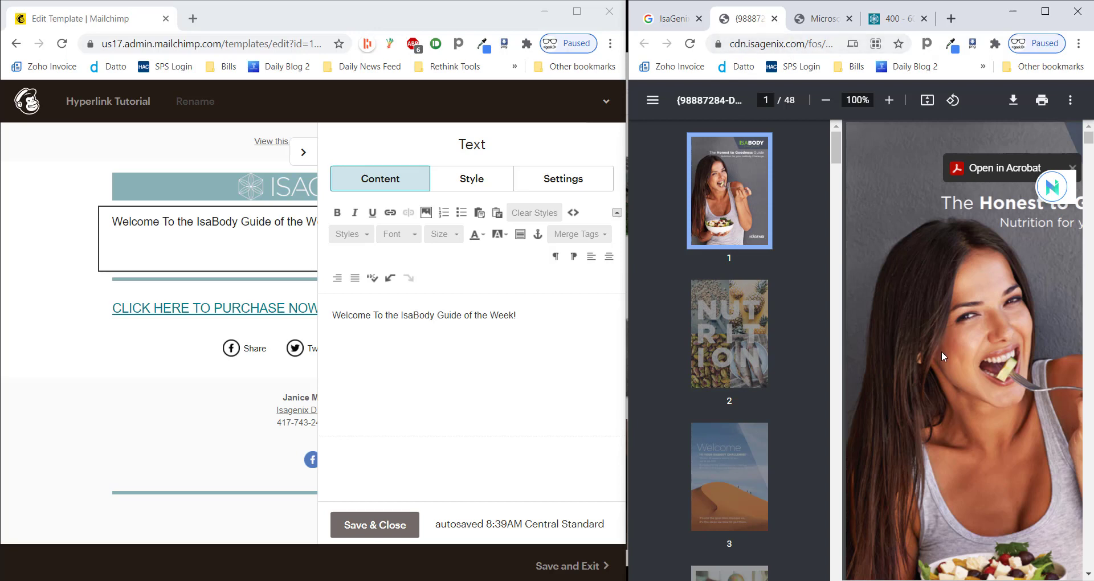
left_click(762, 44)
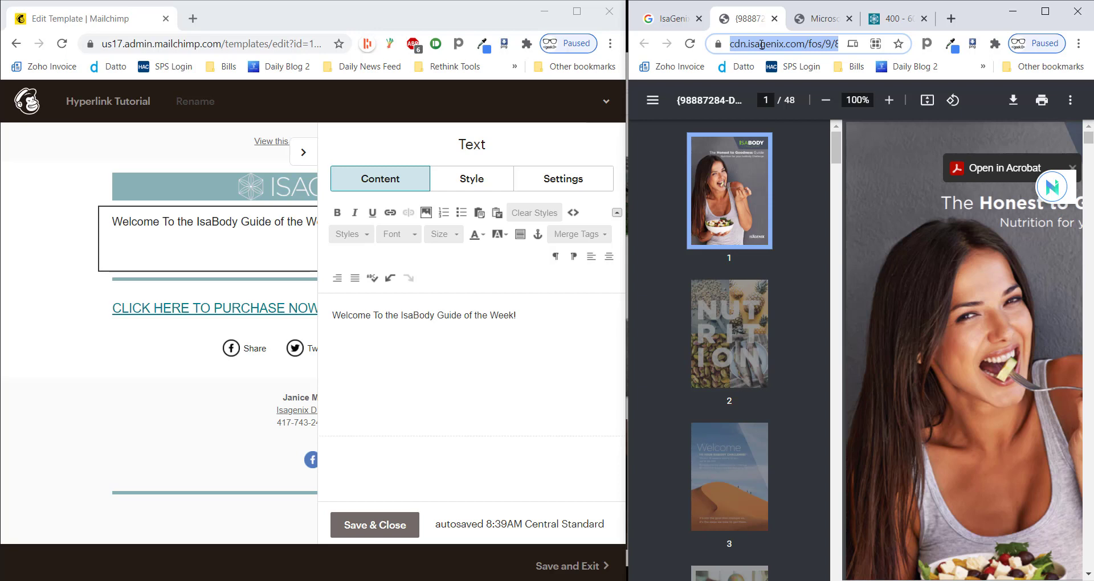
right_click(762, 45)
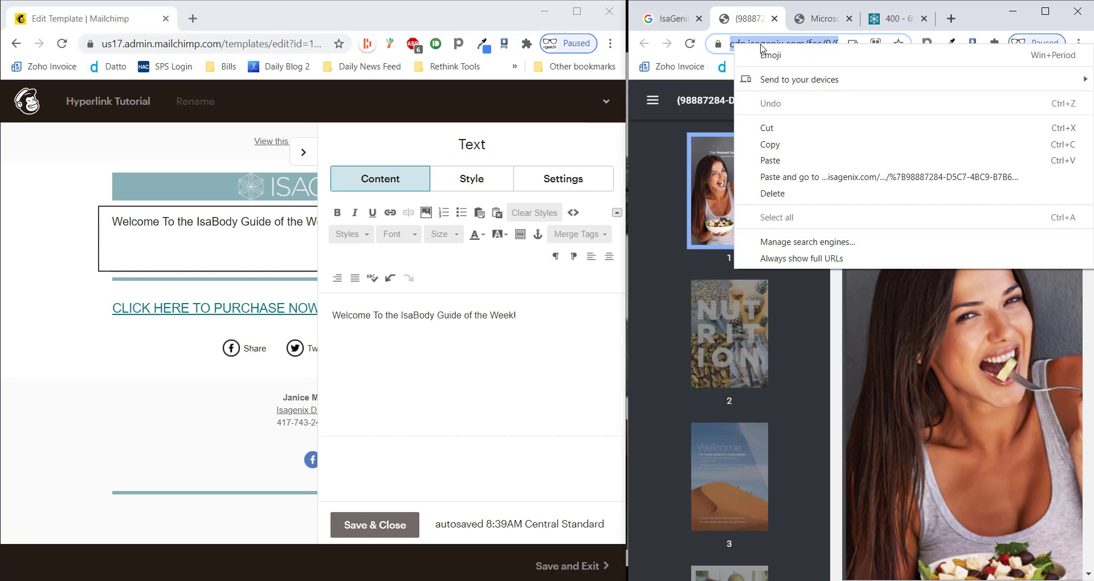
left_click(769, 146)
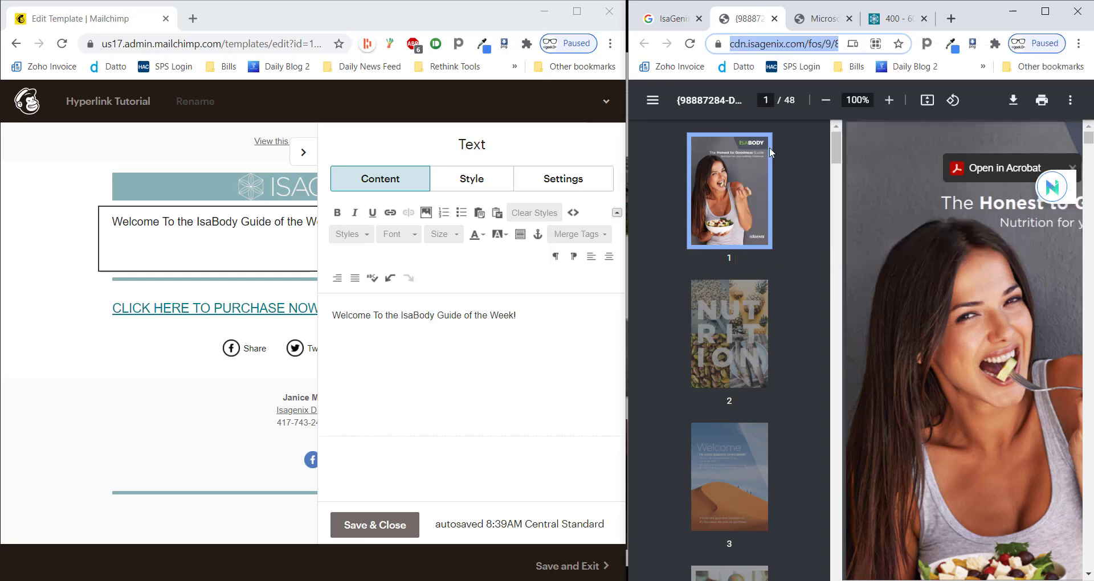
left_click(371, 351)
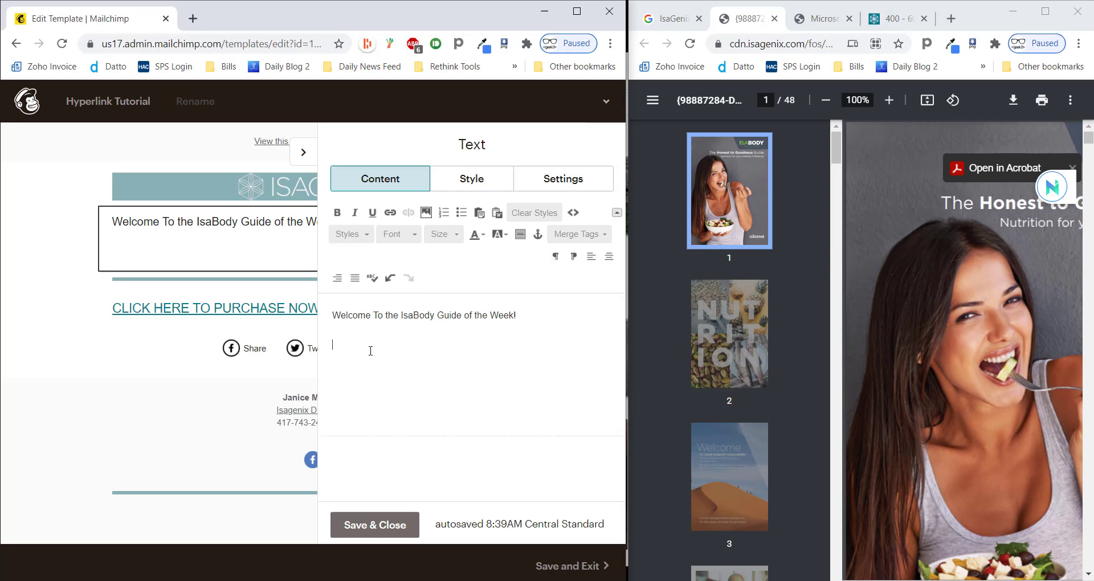
key("ctrl+v")
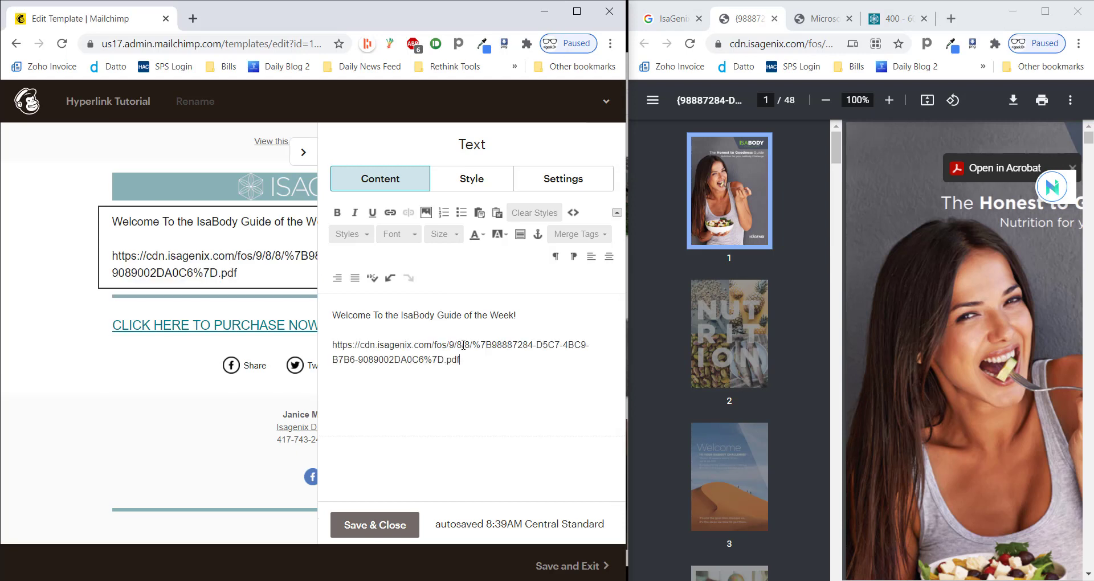
- Add an empty paragraph below the pasted PDF link, dismissing stray context menus
right_click(483, 372)
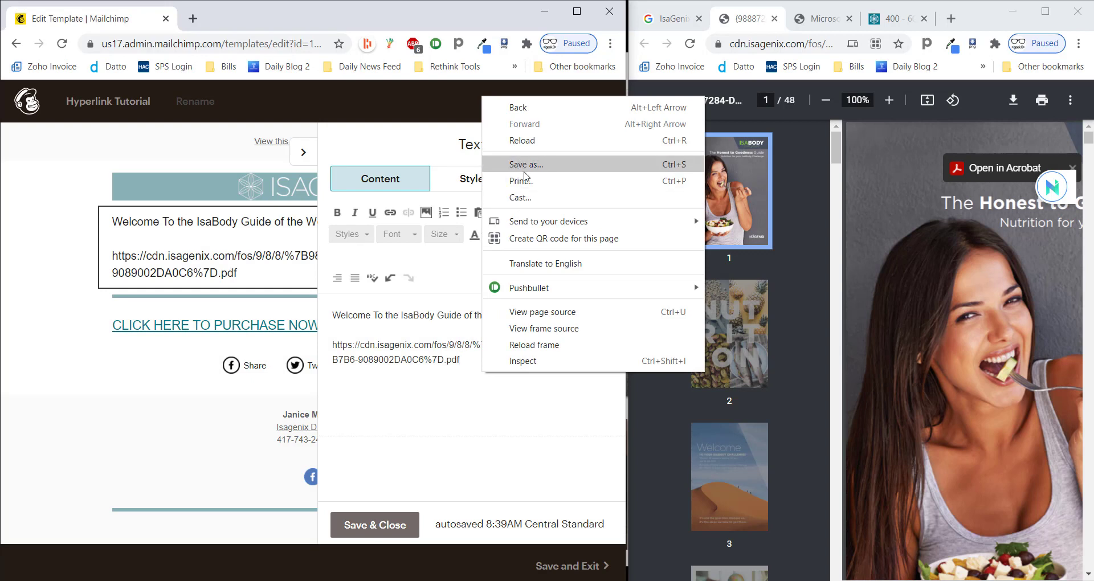
left_click(464, 416)
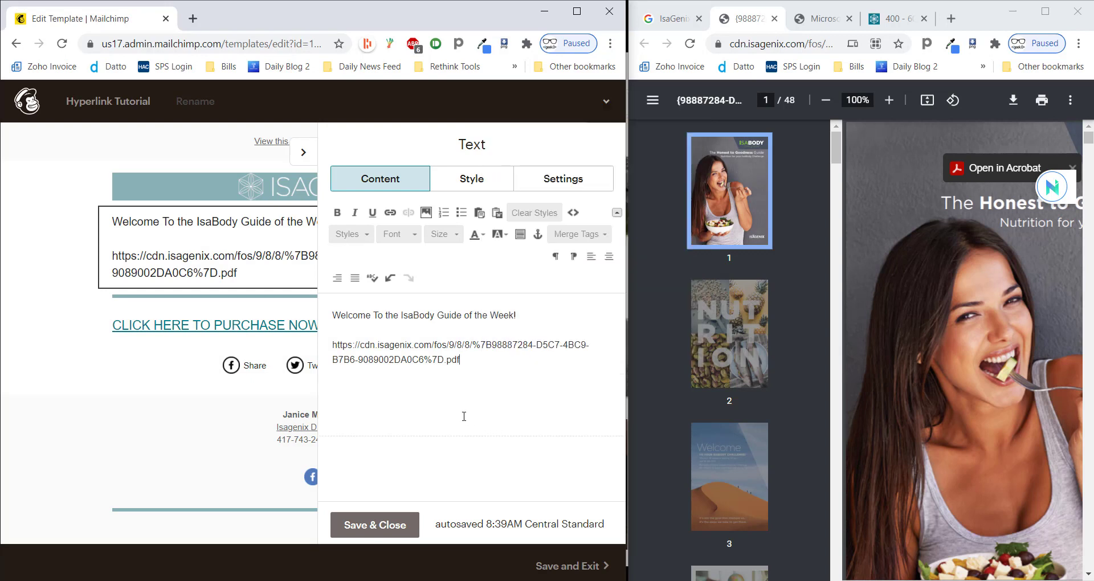
key("Return")
right_click(464, 417)
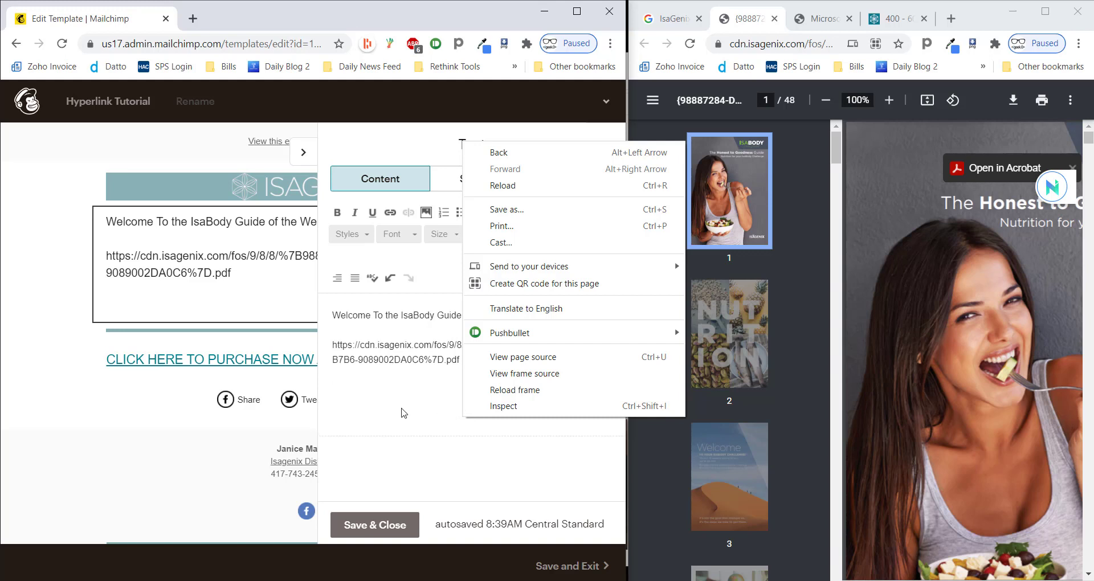
left_click(403, 411)
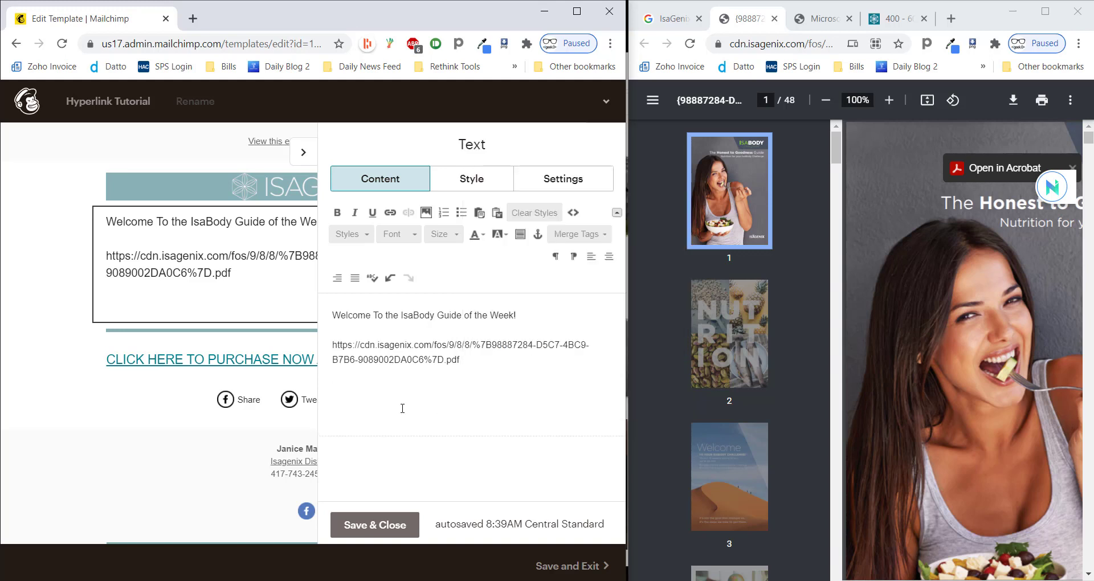
left_click(773, 45)
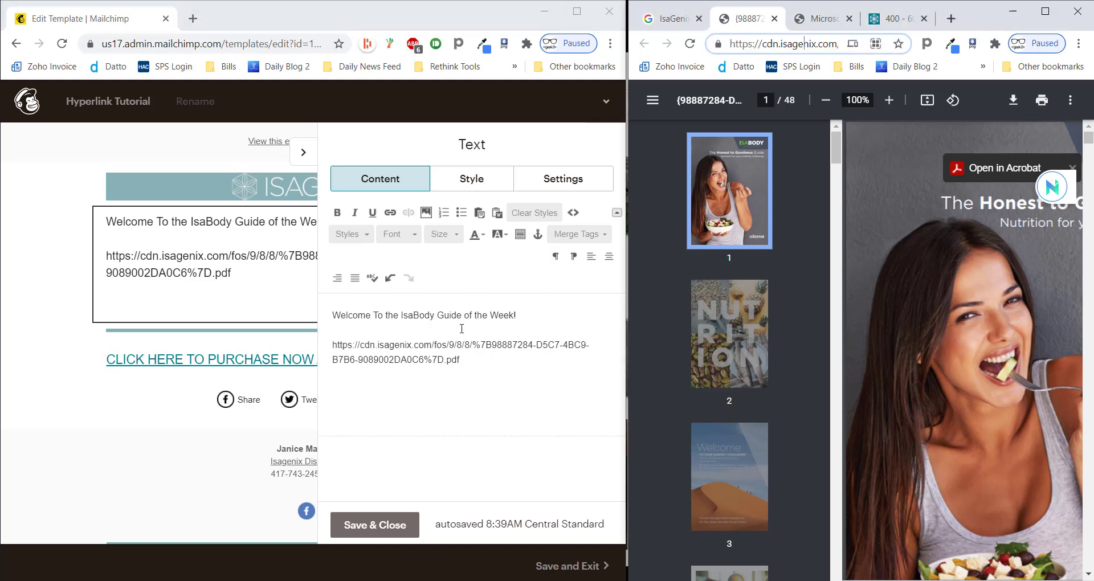
left_click(393, 399)
right_click(392, 397)
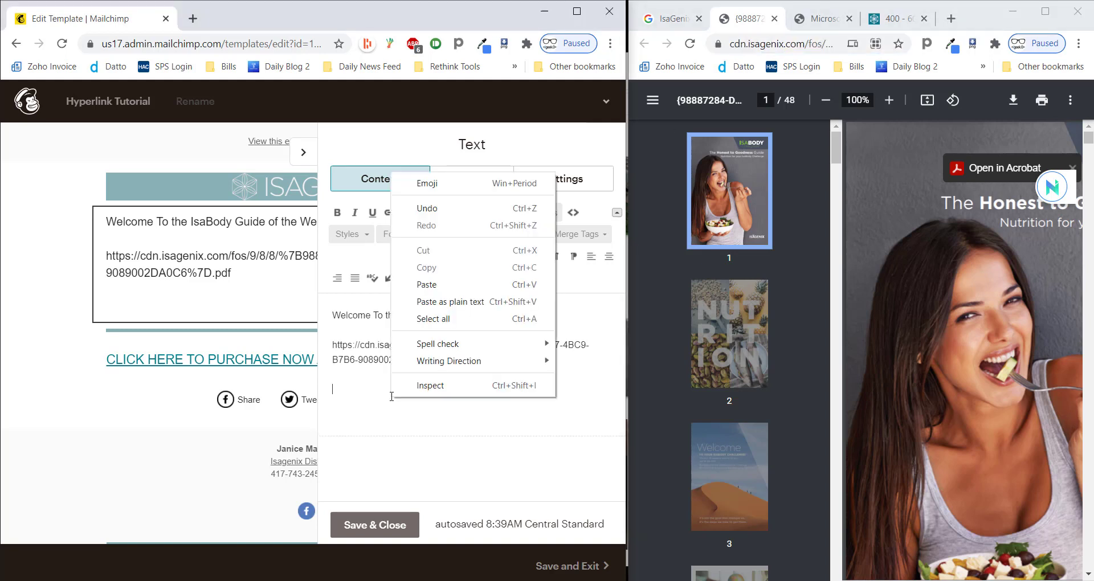
- Type 'Honest to Goodness Nutrition Guide' above the PDF URL, spell-correcting 'Hoents', and select the line
left_click(346, 389)
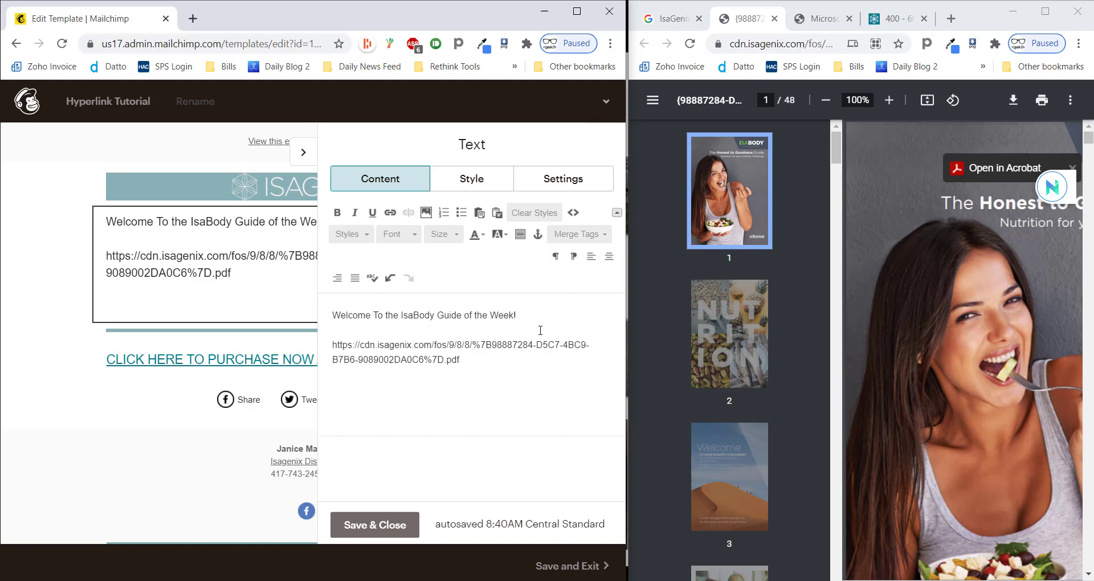
key("Return")
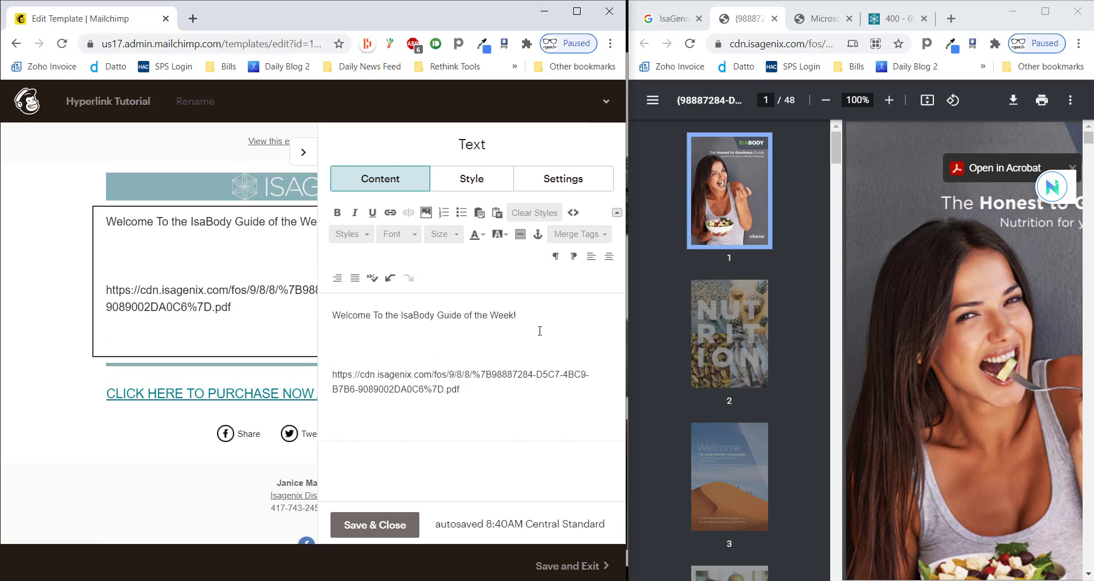
type("Hoents to Good")
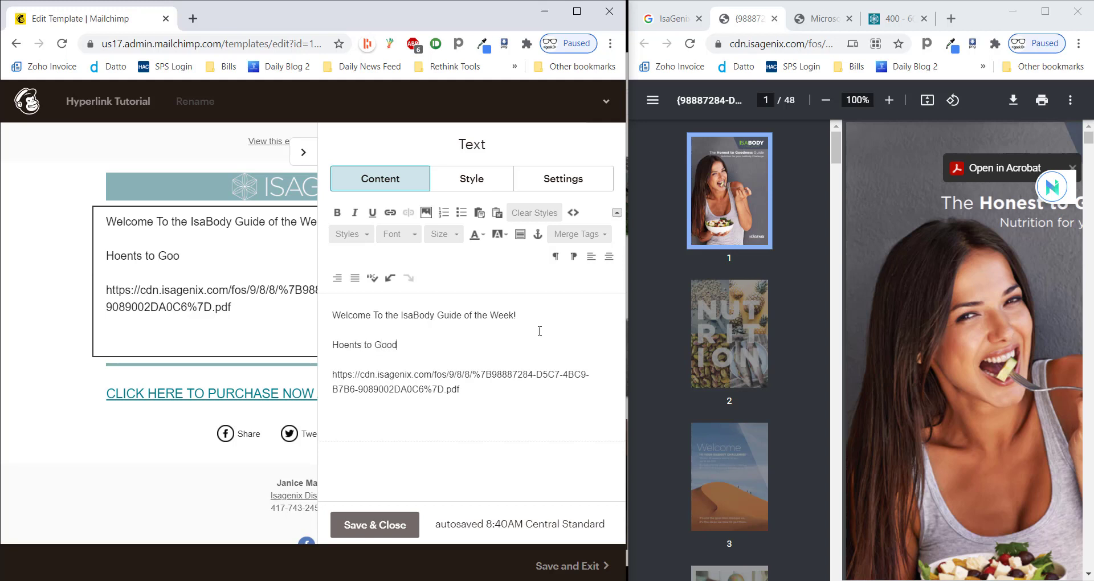
type("ness Fit")
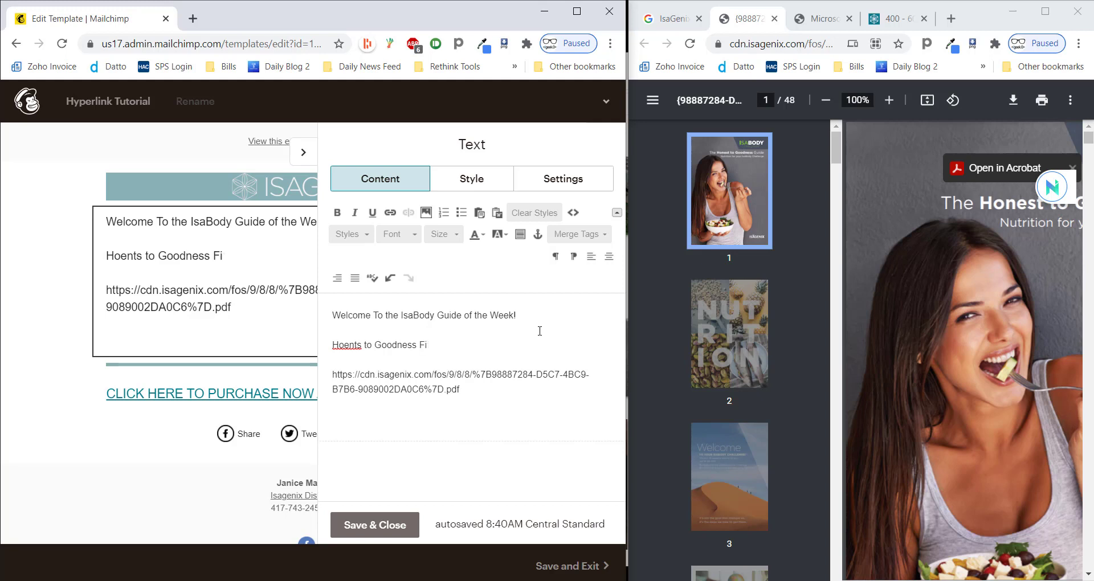
key("BackSpace")
key("BackSpace")
type("Nutrition Guid")
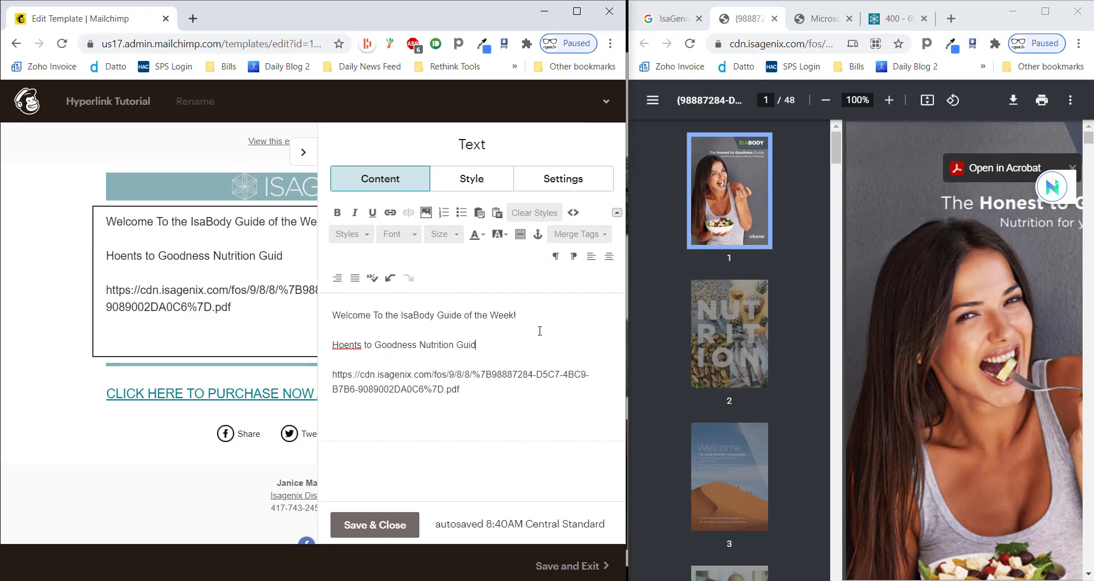
type("e")
right_click(343, 342)
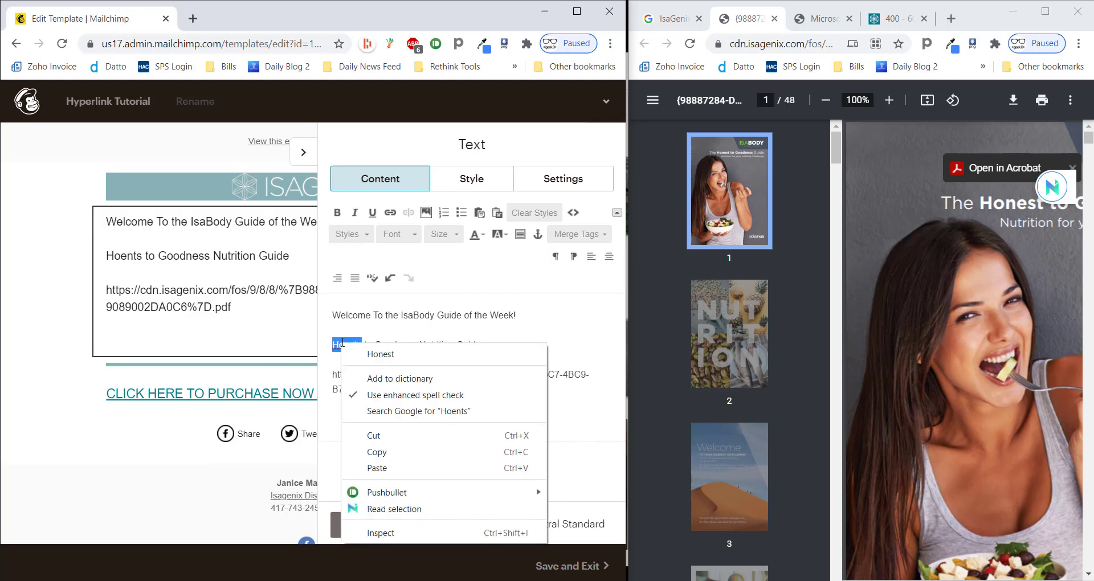
left_click(376, 354)
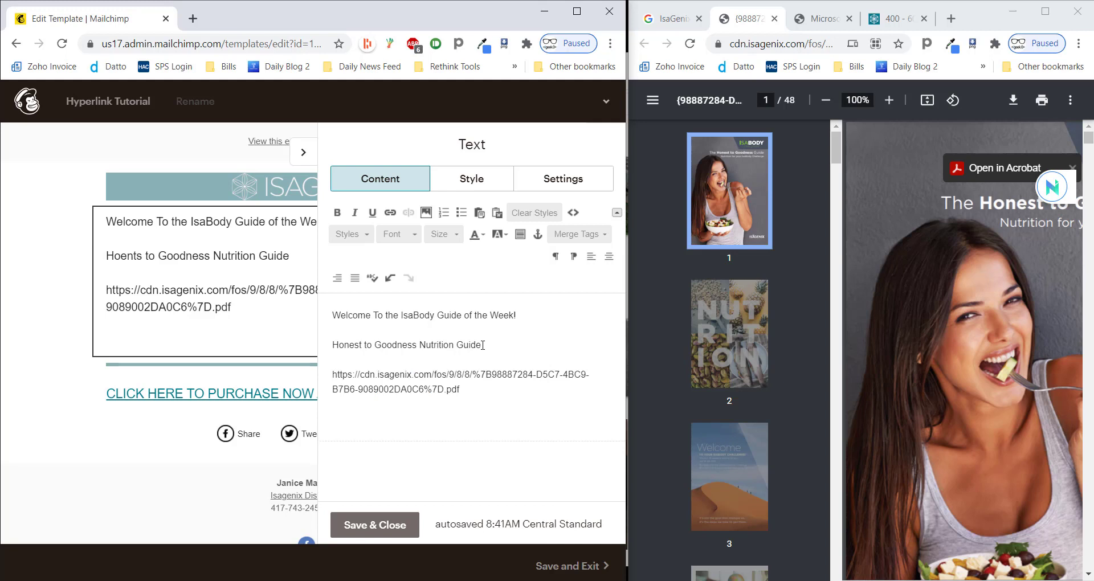
left_click_drag(482, 344, 333, 340)
- Link the 'Honest to Goodness Nutrition Guide' line to the guide PDF's cdn.isagenix.com address
left_click(516, 336)
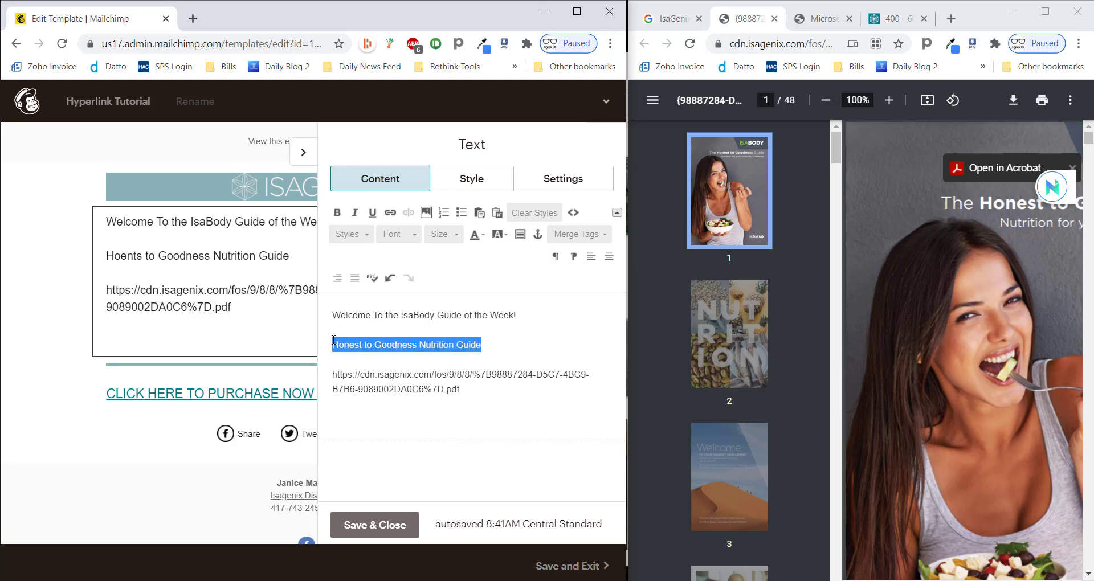
left_click(746, 42)
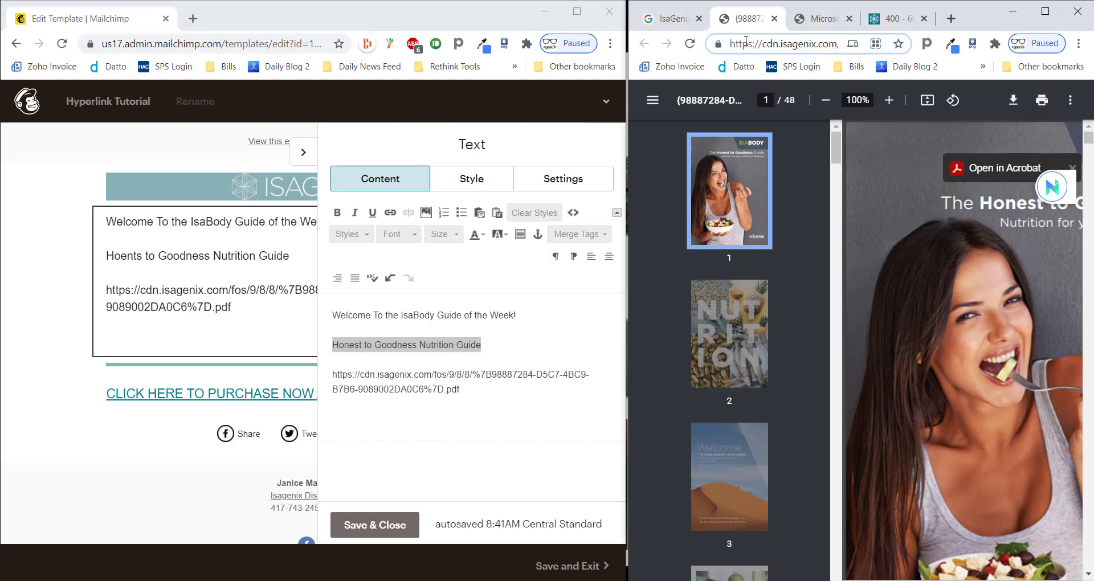
key("ctrl+a")
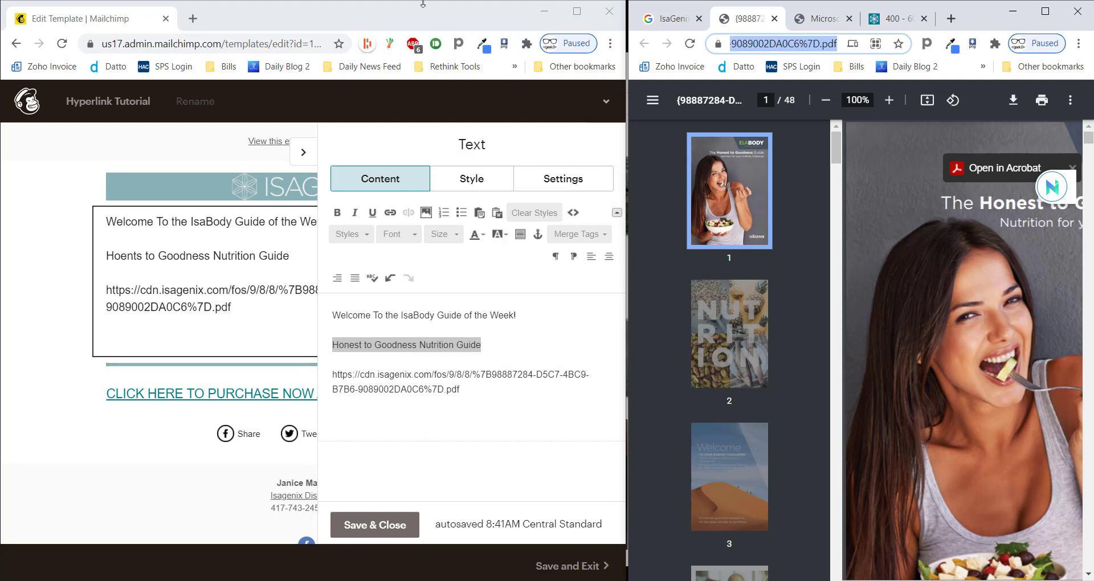
left_click(508, 367)
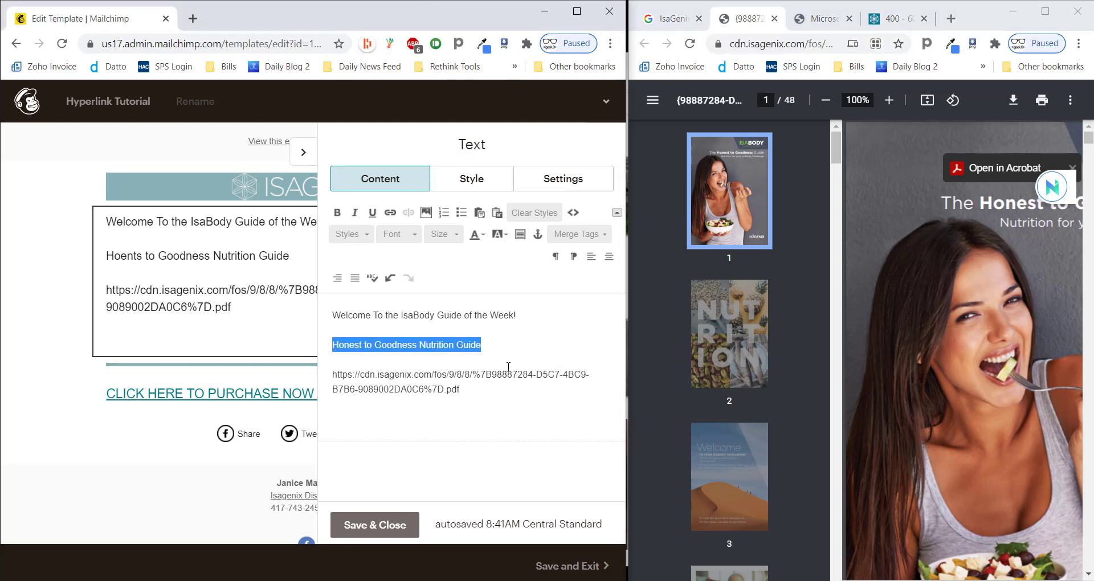
left_click(390, 215)
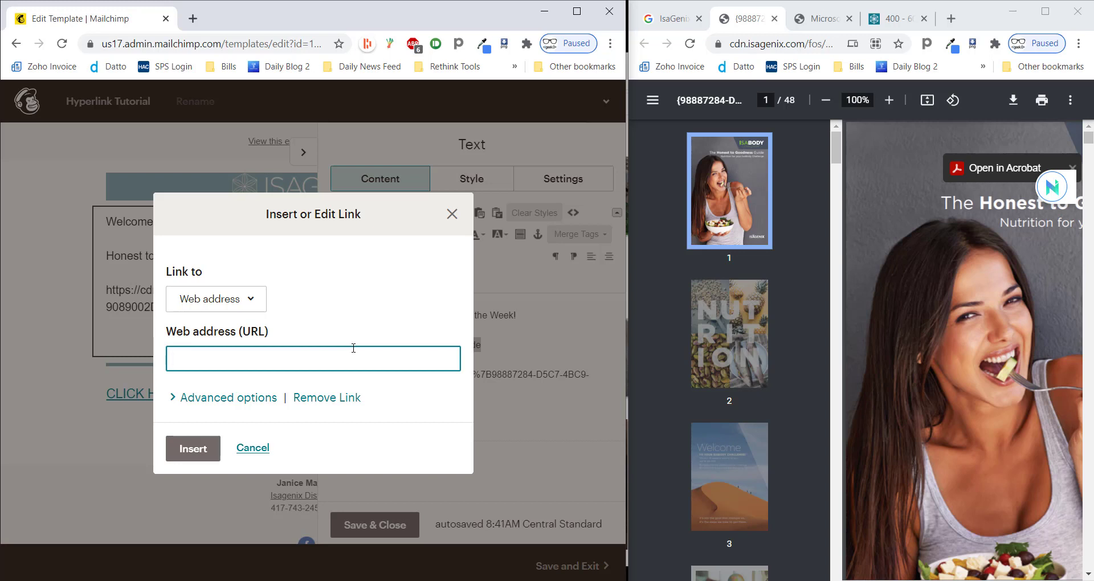
key("ctrl+v")
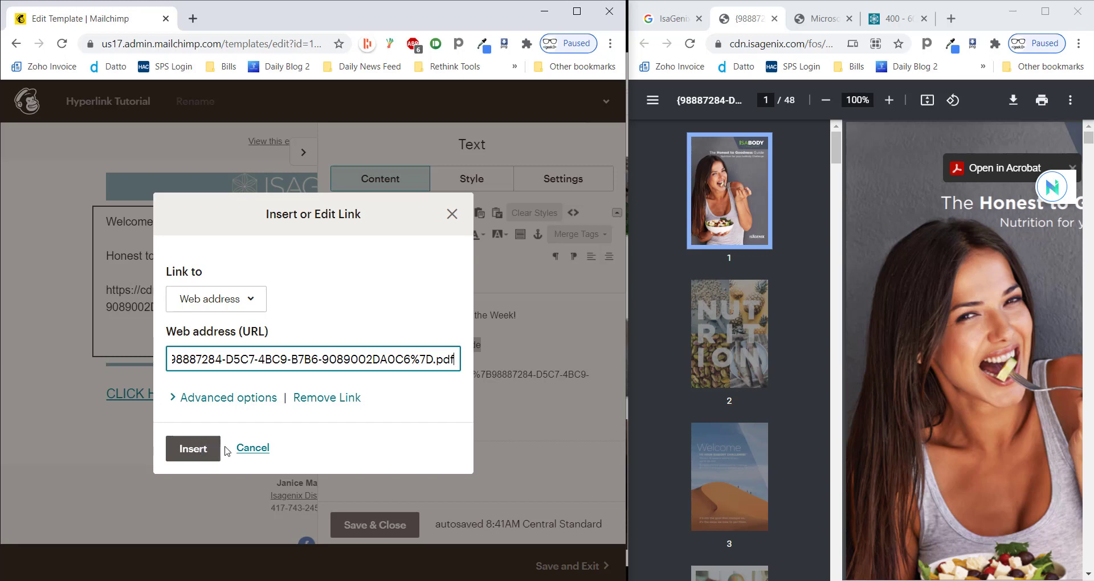
left_click(188, 459)
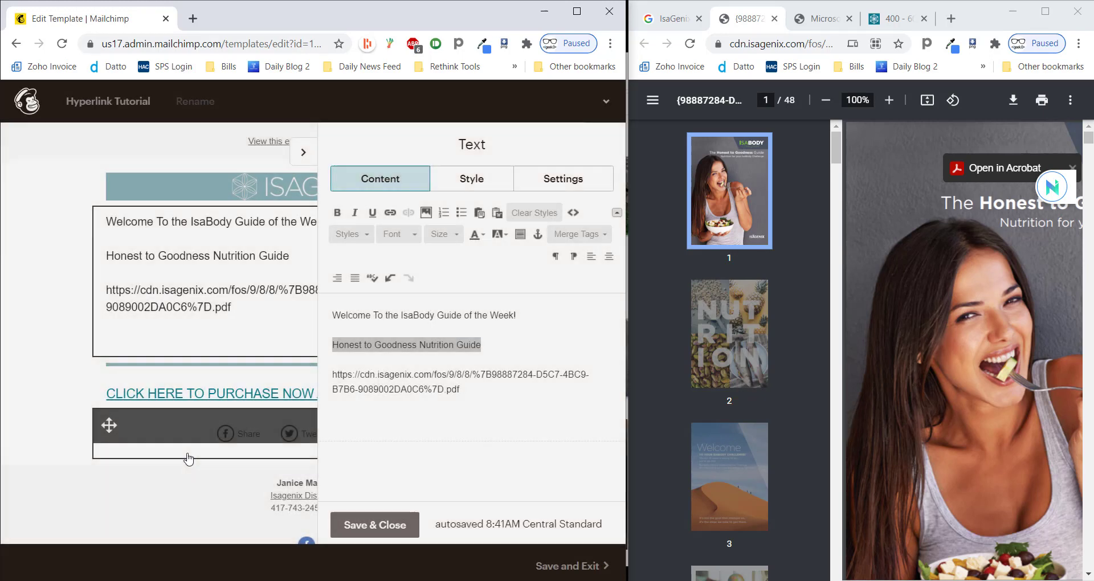
- Delete the bare PDF web address below the linked Nutrition Guide title
left_click(535, 360)
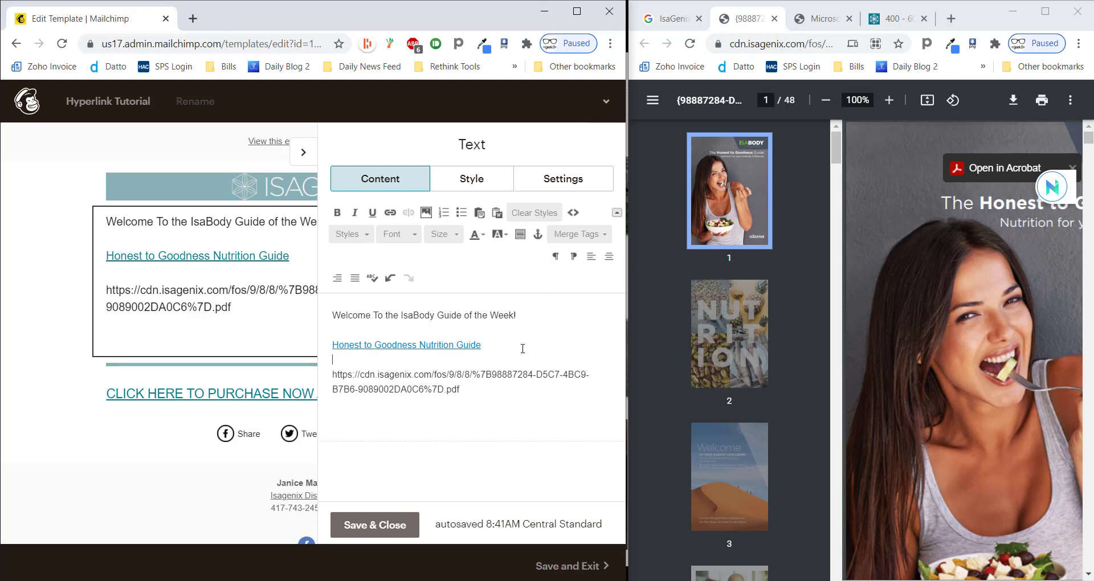
key("Up")
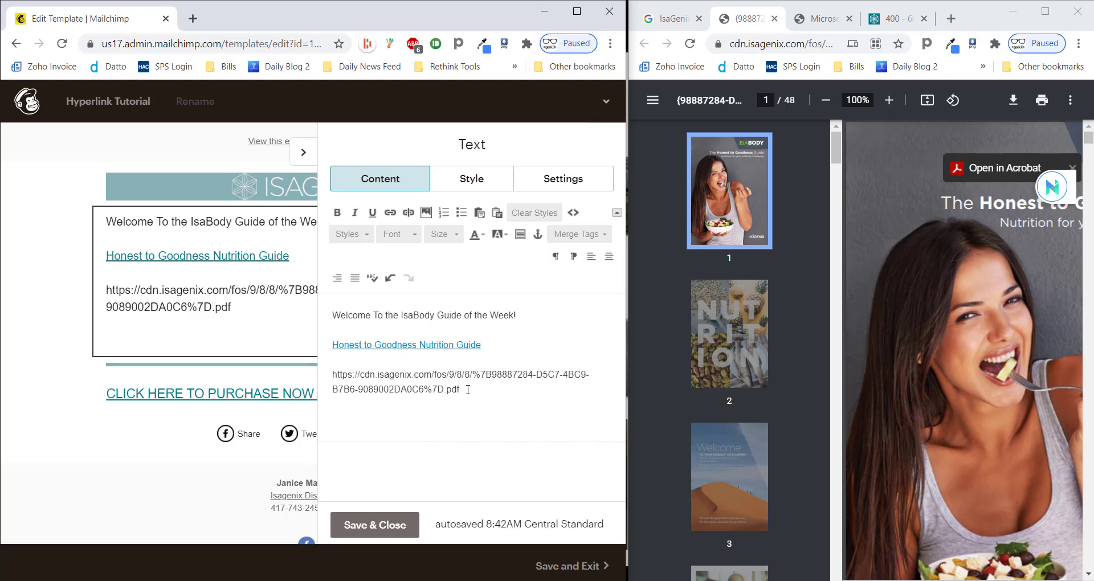
left_click_drag(471, 383, 319, 375)
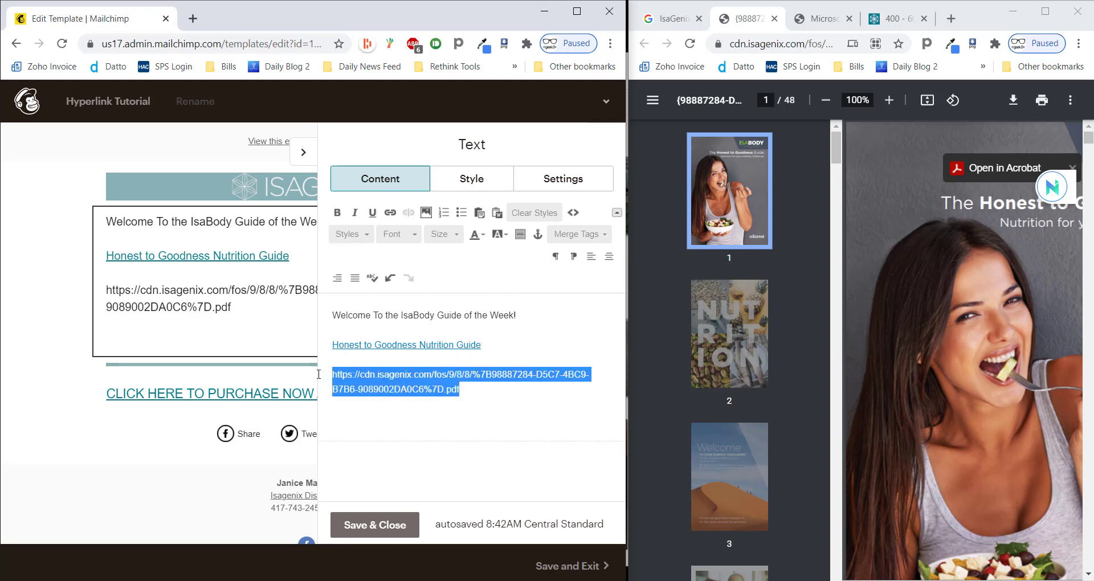
key("BackSpace")
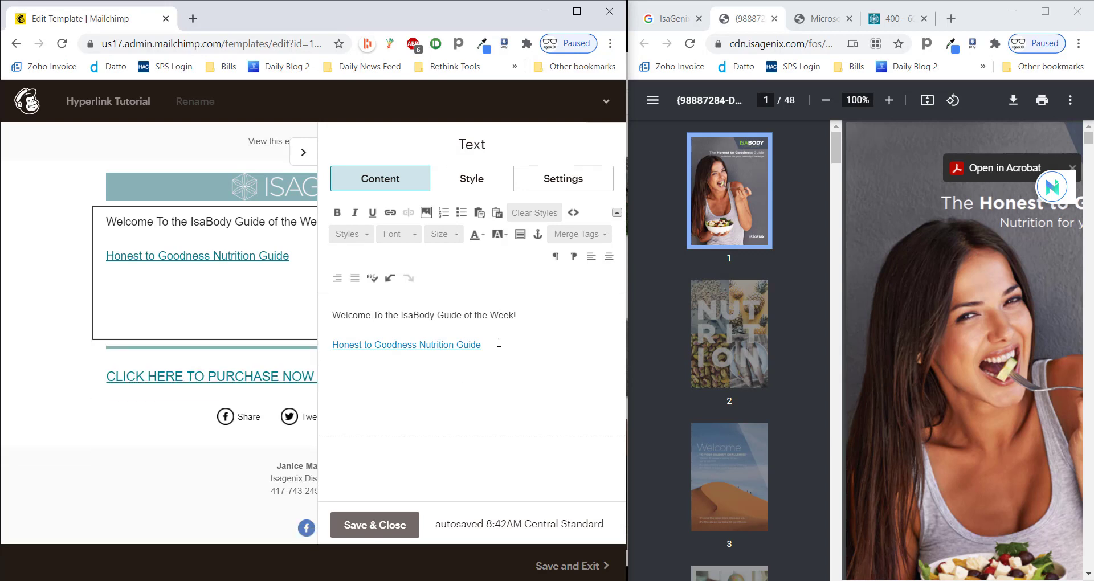
- Add a blank line under the guide link and compare the food-list and nutrition guide PDFs
key("Return")
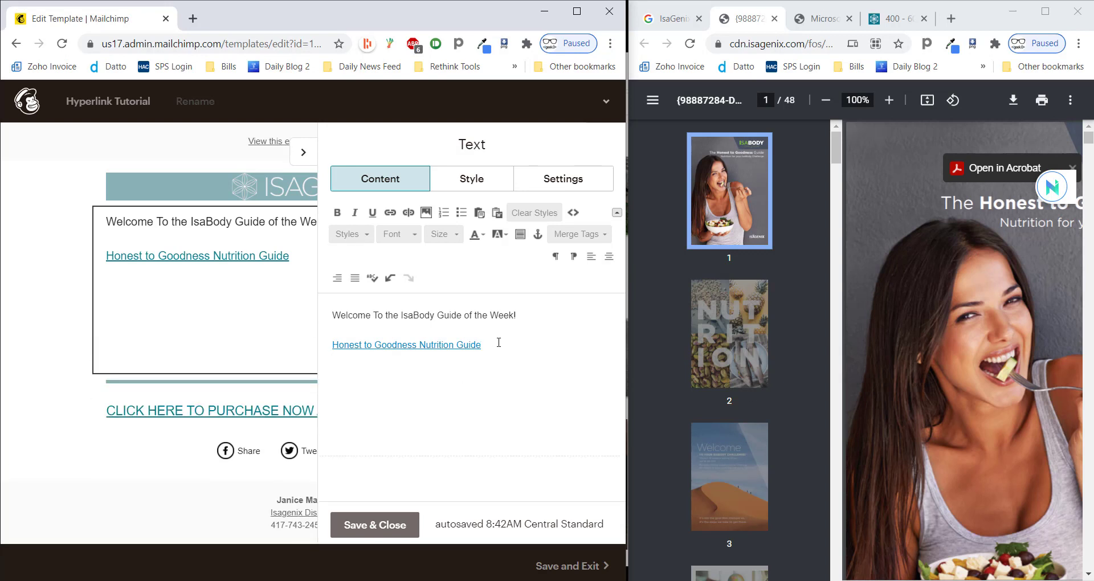
left_click(818, 19)
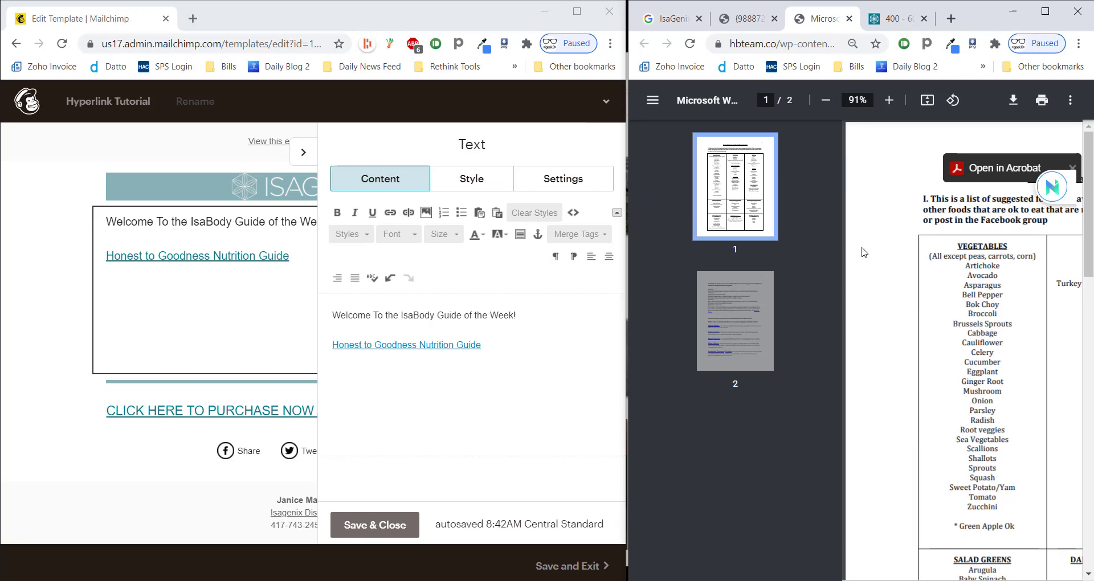
left_click(737, 20)
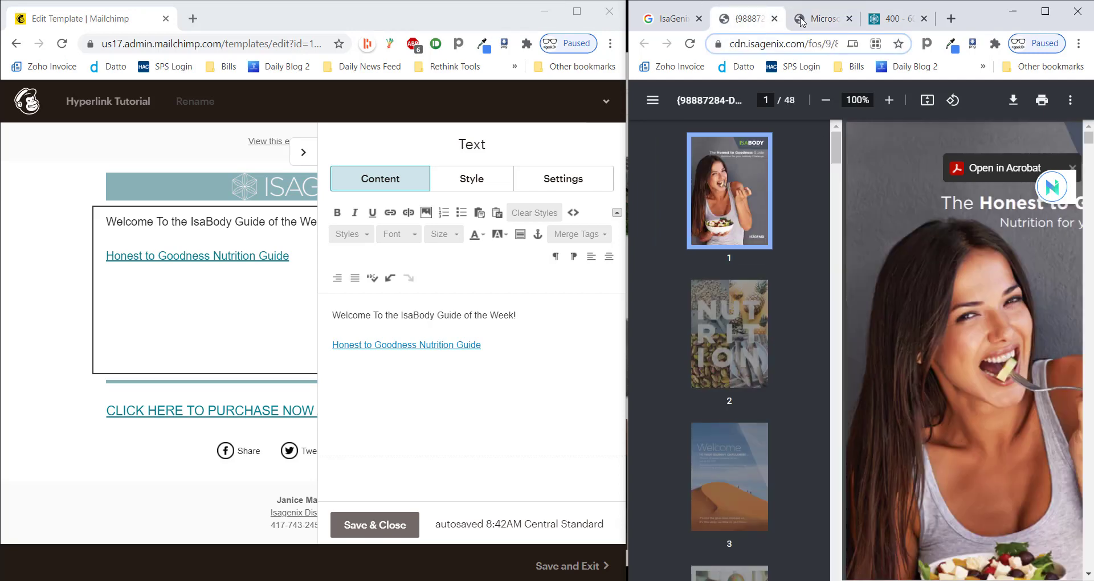
left_click(828, 21)
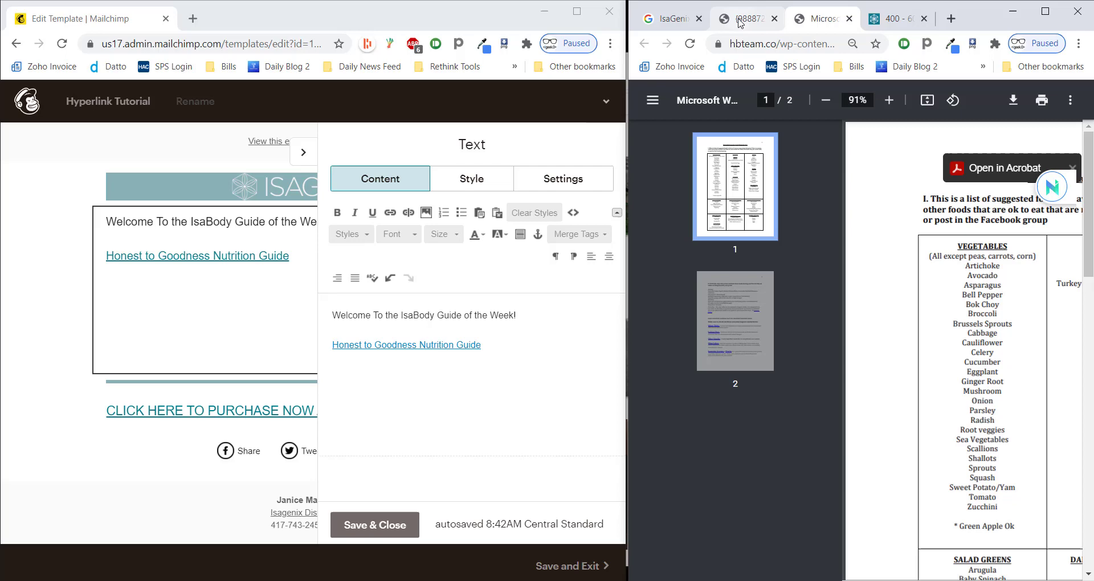
left_click(739, 21)
left_click(816, 23)
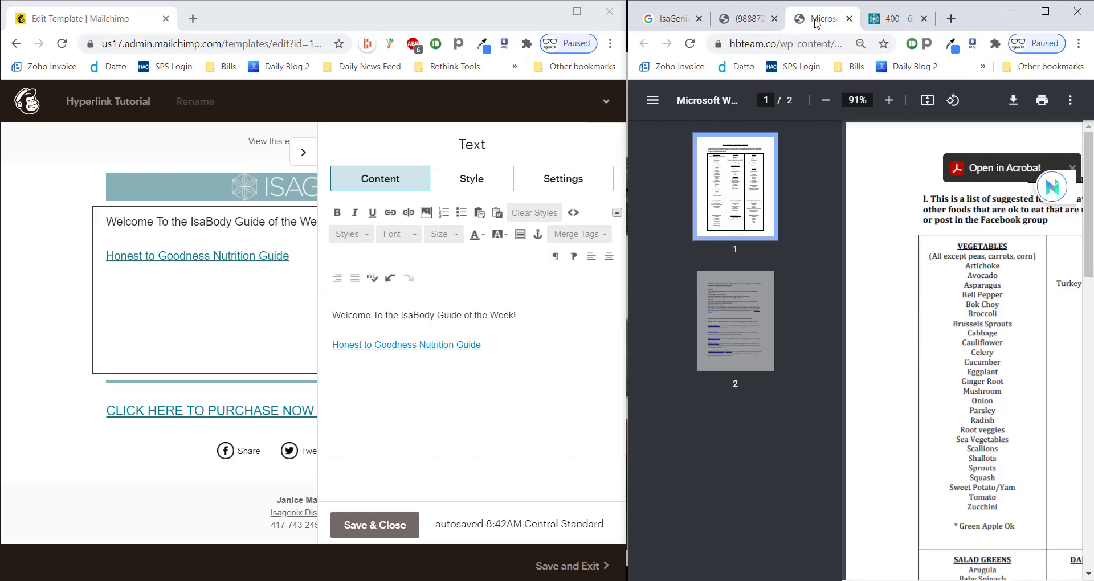
left_click(737, 21)
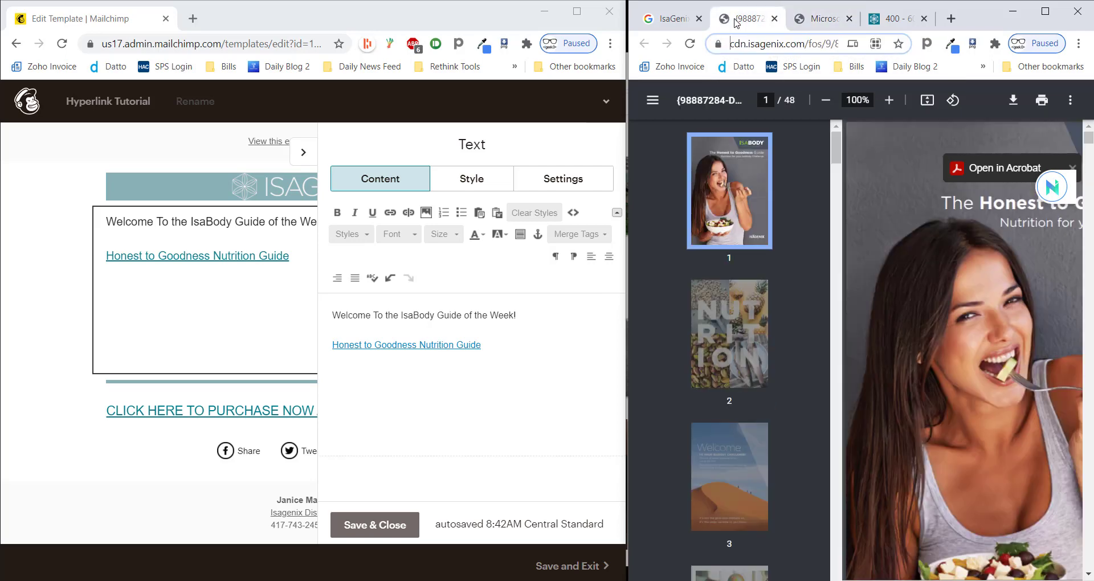
left_click(814, 22)
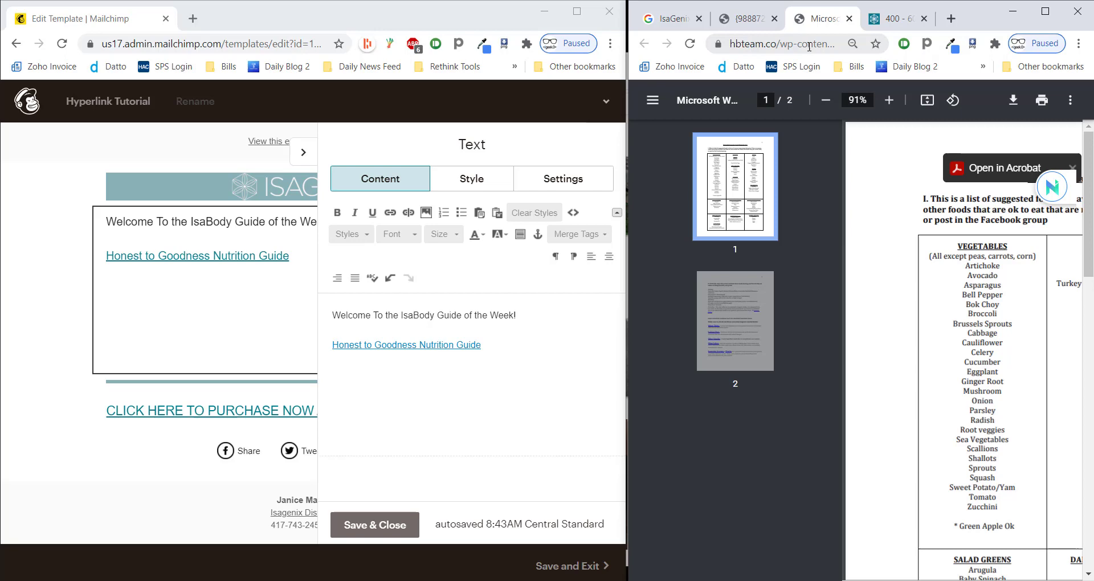
left_click(752, 18)
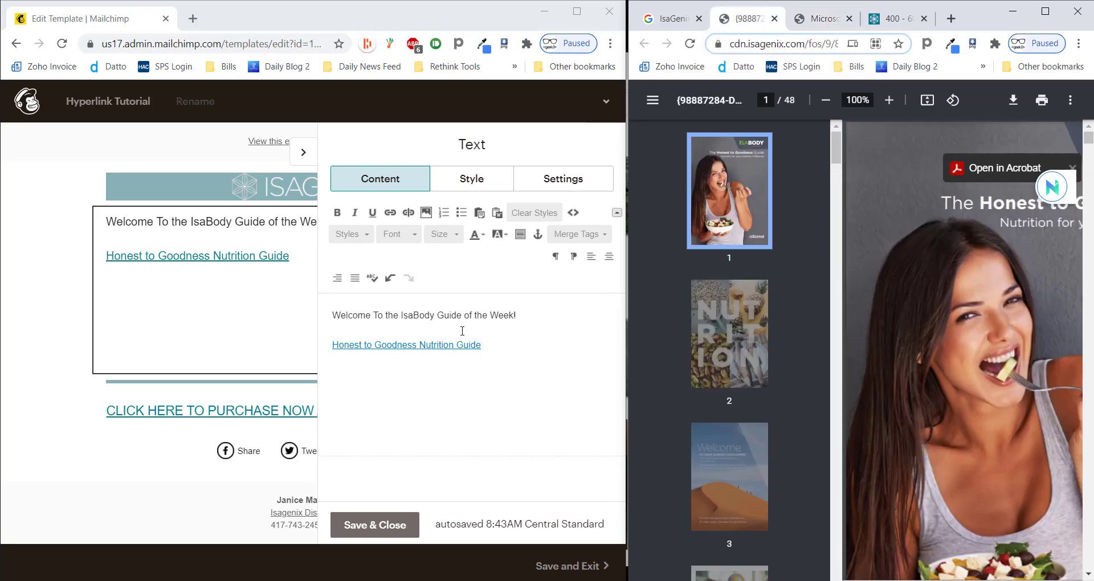
left_click(821, 18)
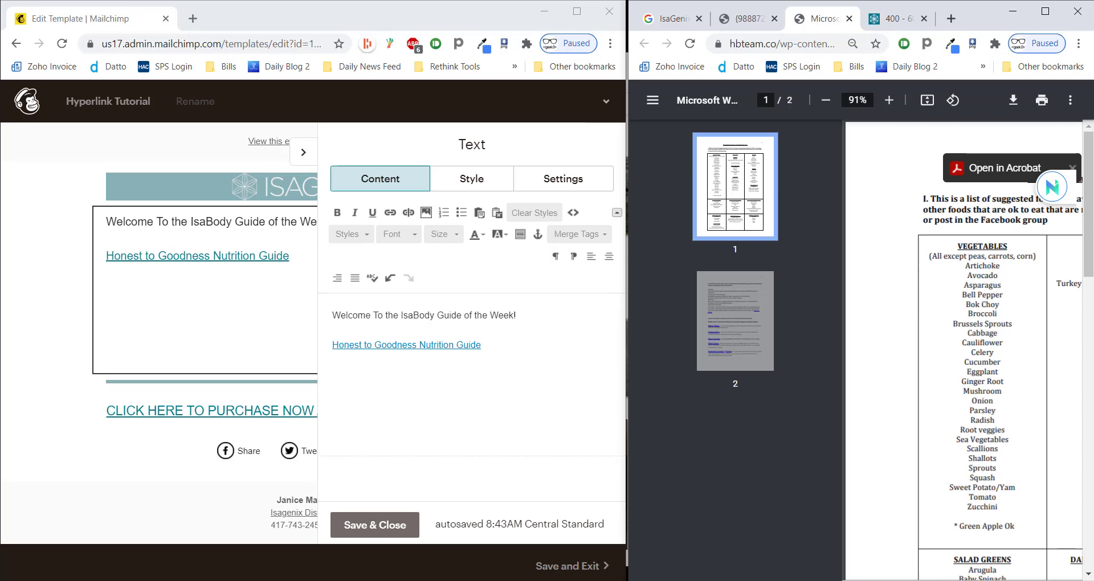
scroll(963, 351, "right", 5)
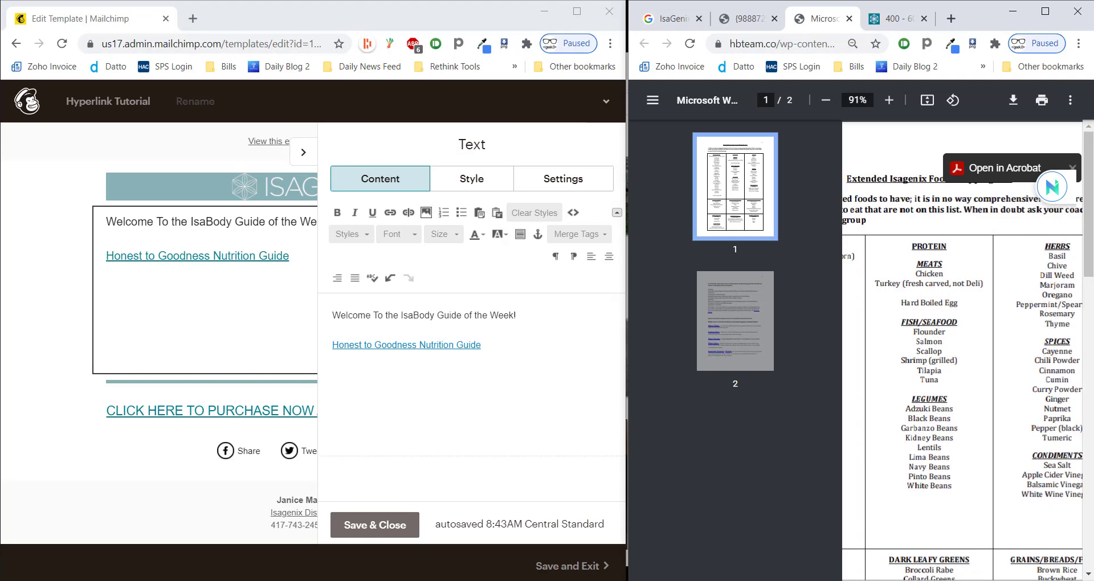
- Dismiss the Acrobat prompt and begin typing 'After revei' on the empty line
left_click(1073, 167)
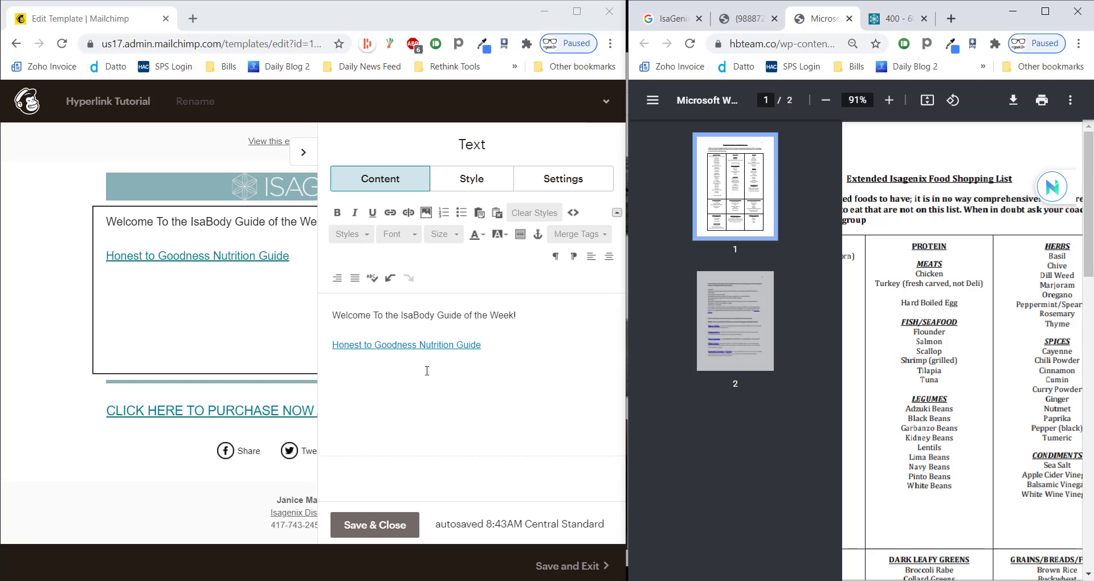
left_click(357, 387)
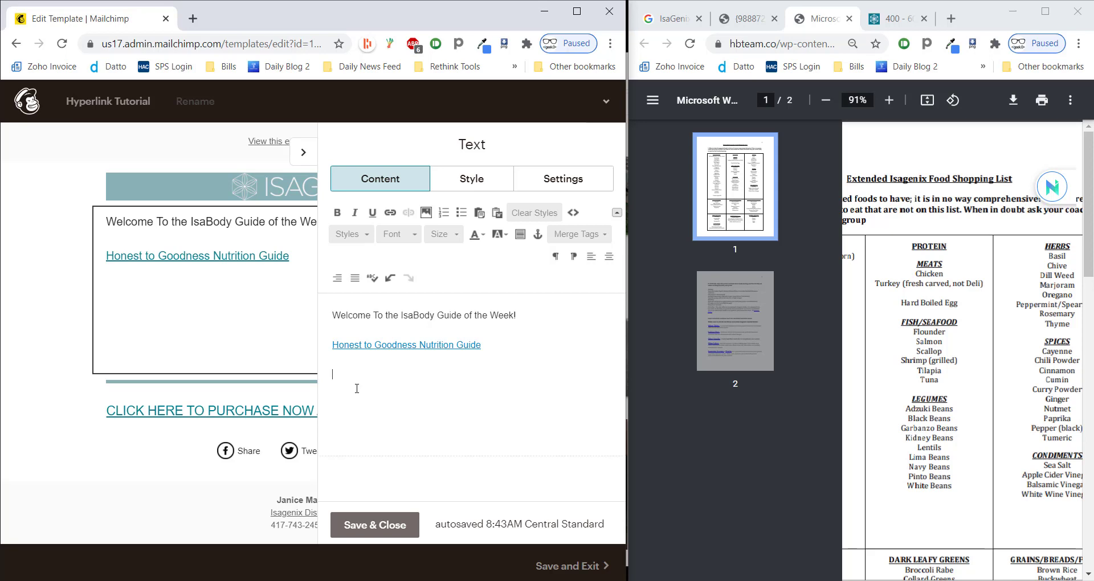
type("After")
type(" revei")
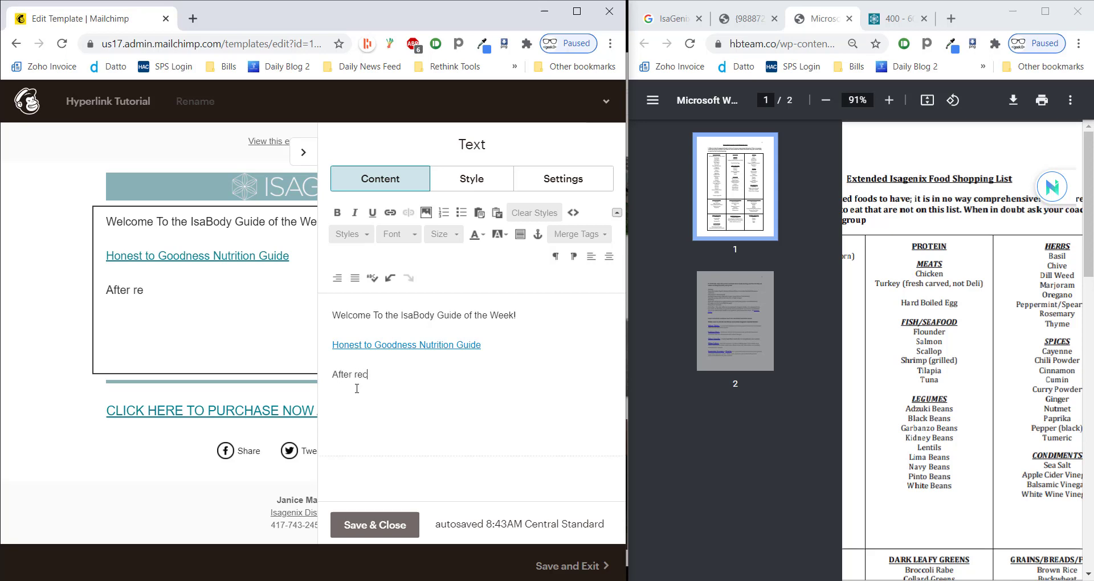
- Write the paragraph on knowing HOW to eat healthier and shopping-for-health resources, fixing 'shooing' to 'shopping'
key("BackSpace")
key("BackSpace")
key("BackSpace")
key("BackSpace")
key("BackSpace")
key("BackSpace")
key("BackSpace")
key("BackSpace")
key("BackSpace")
key("BackSpace")
key("BackSpace")
type("Now tha")
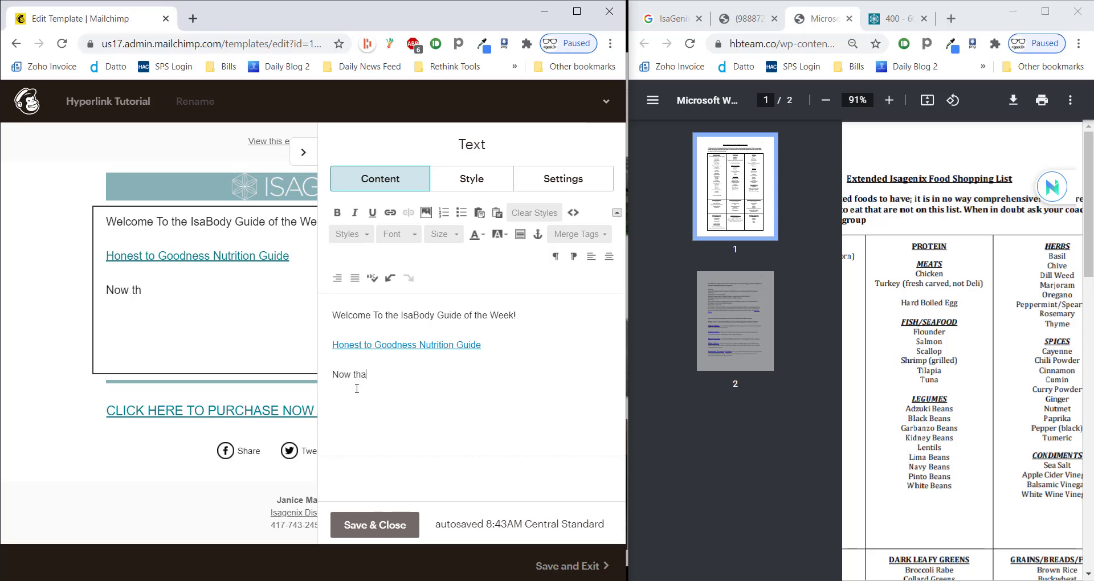
type("t you have a better i")
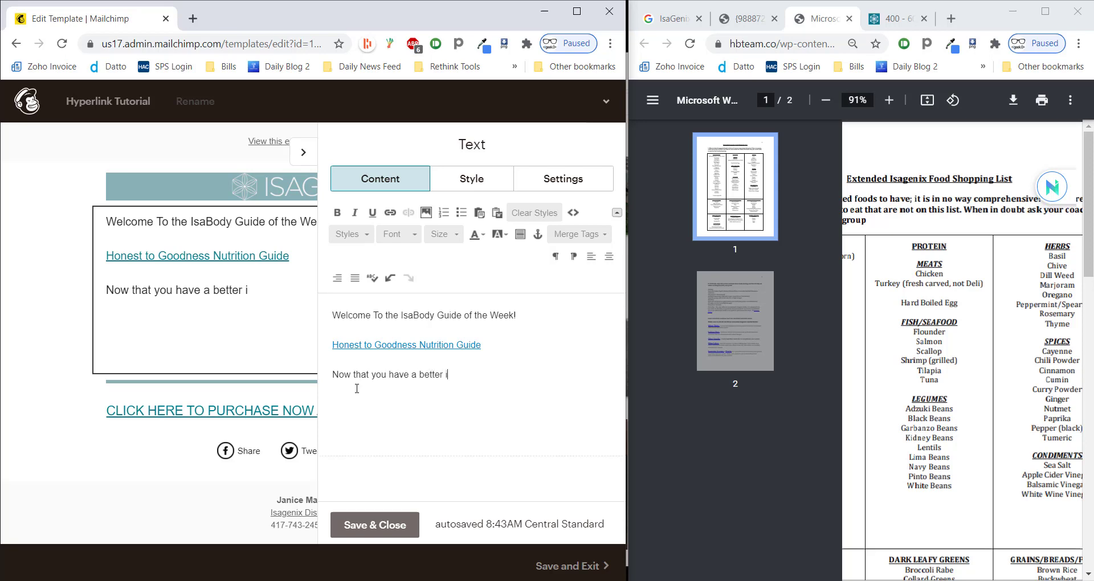
type("dea of how")
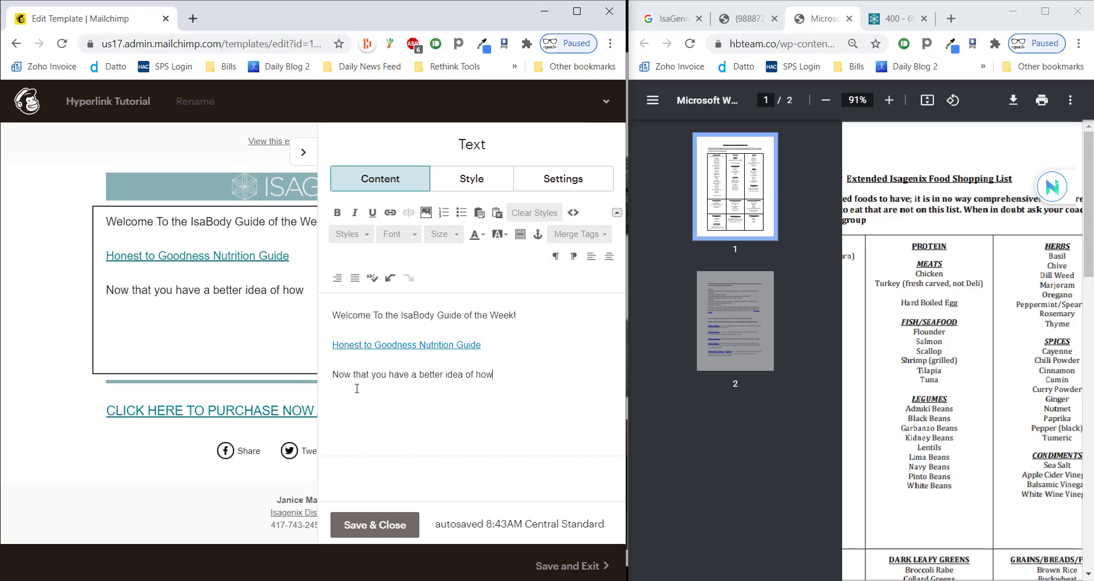
key("BackSpace")
key("BackSpace")
key("BackSpace")
type("HOW to eat healthier and")
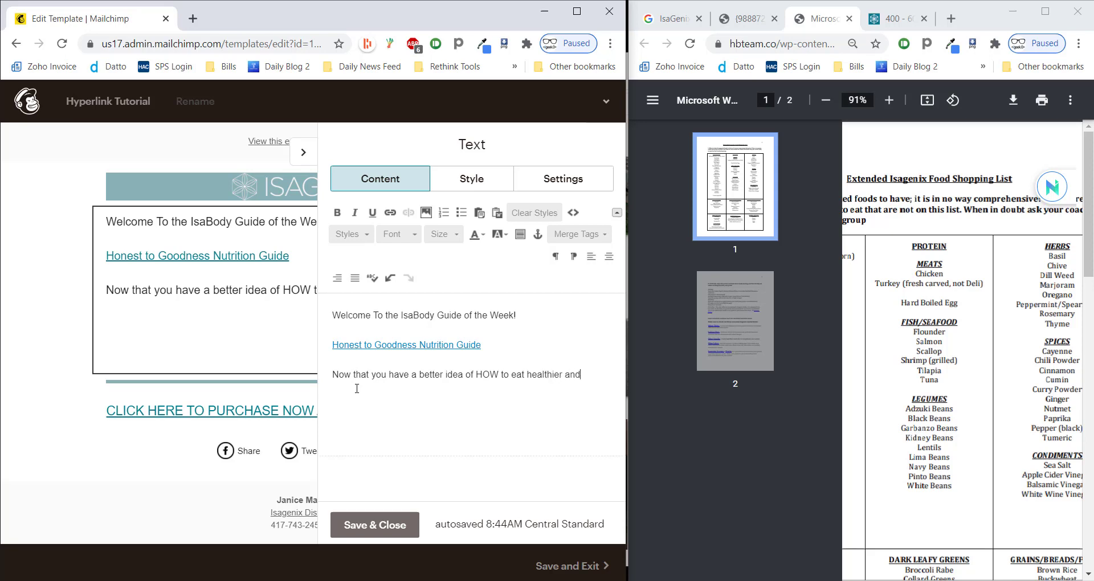
type(" promote your l")
type("saGenix")
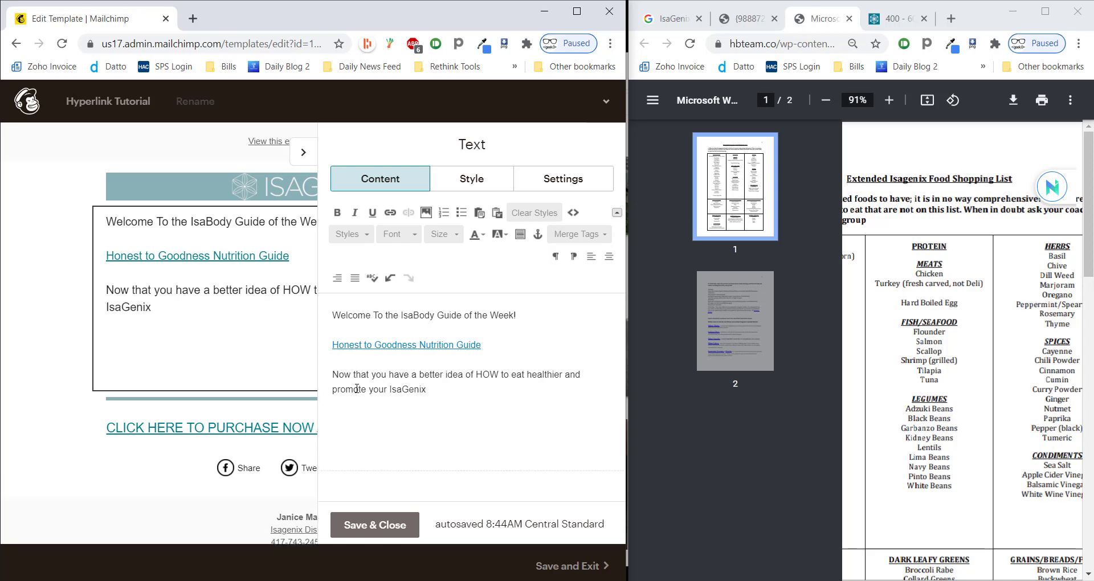
type(" lifestyle")
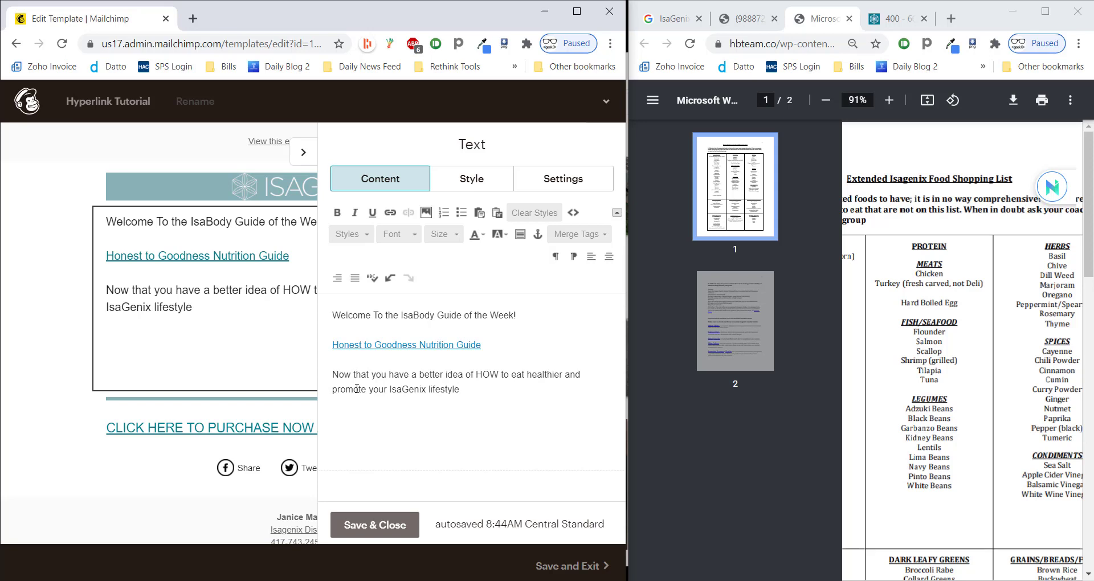
type(", lets loo")
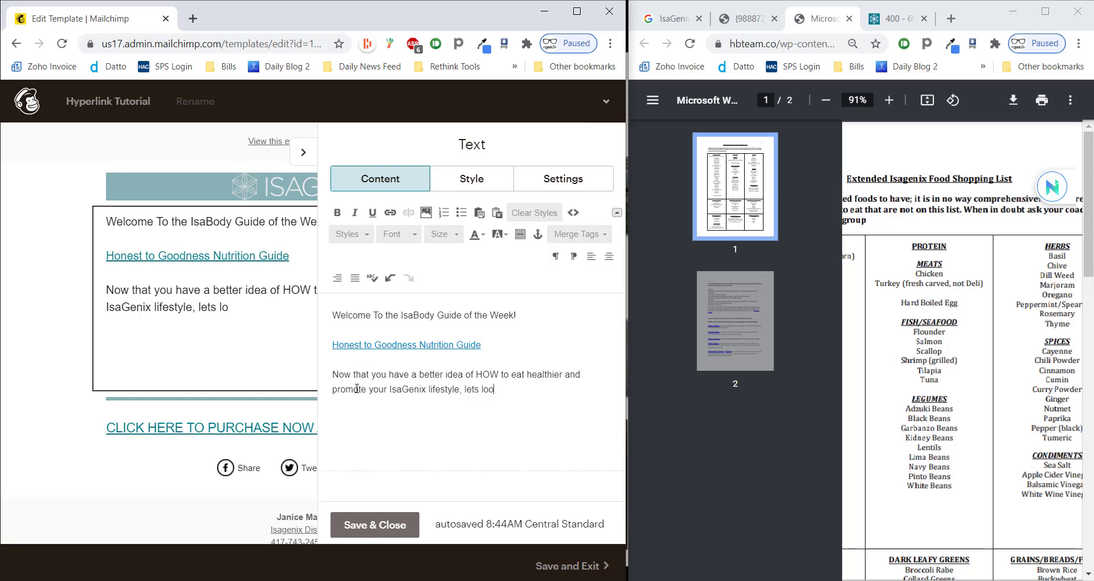
type("k at resources")
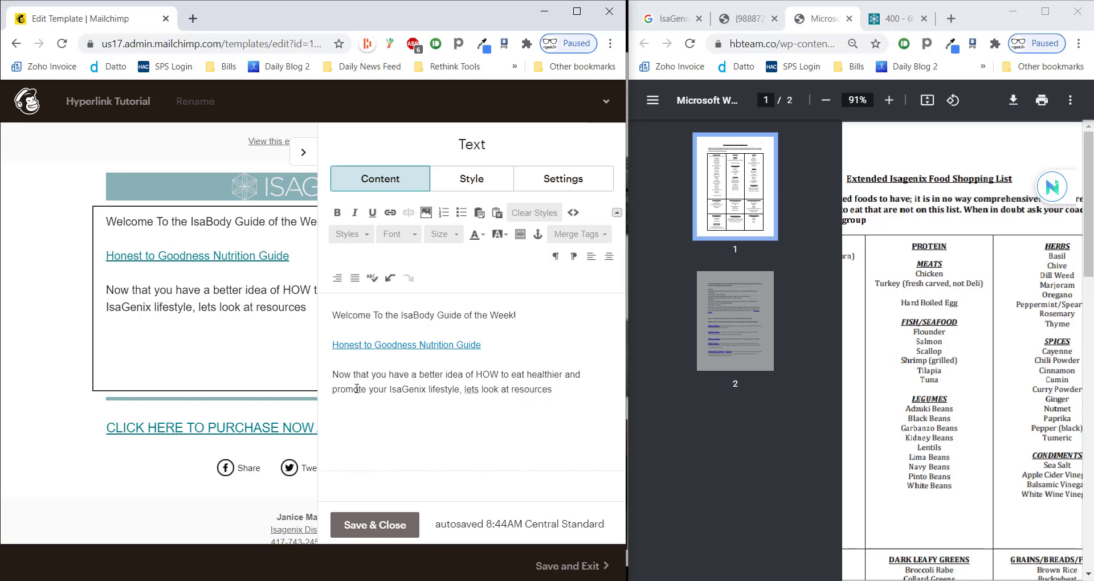
type(" to helpwith sh")
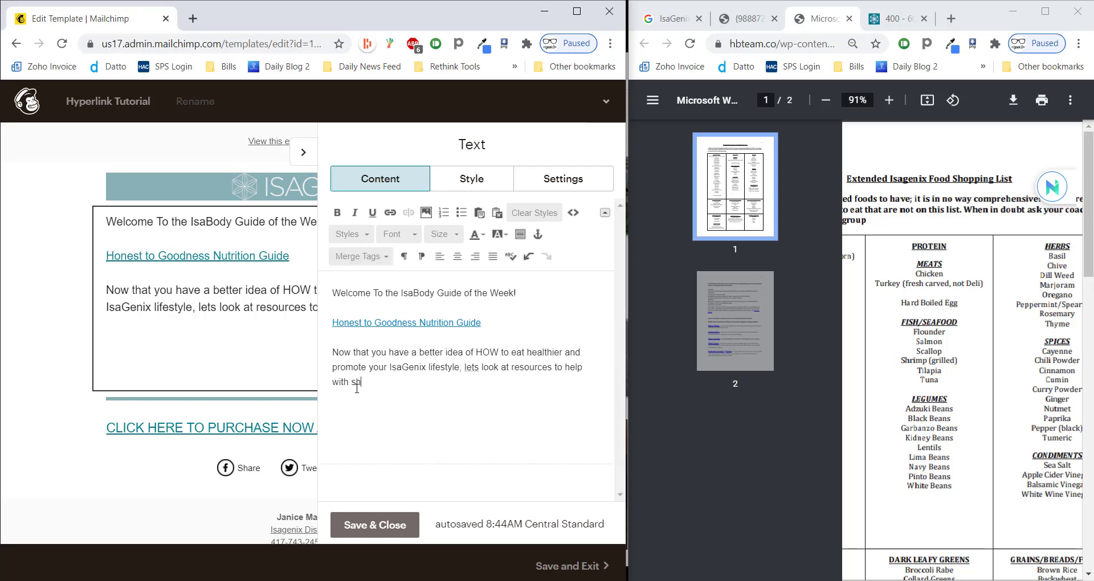
type("ooing for health.")
right_click(367, 381)
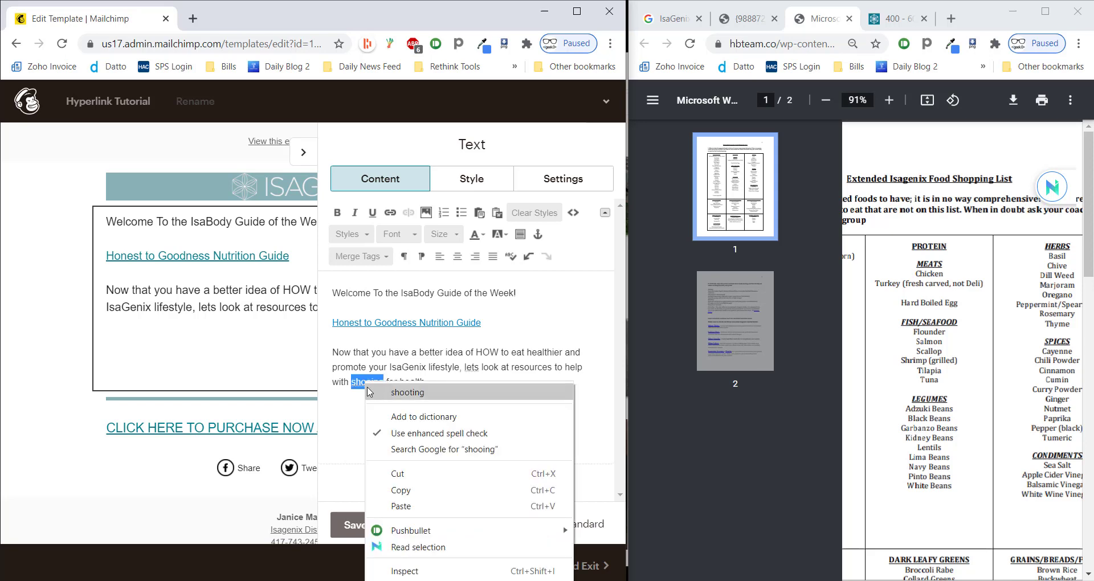
left_click(361, 385)
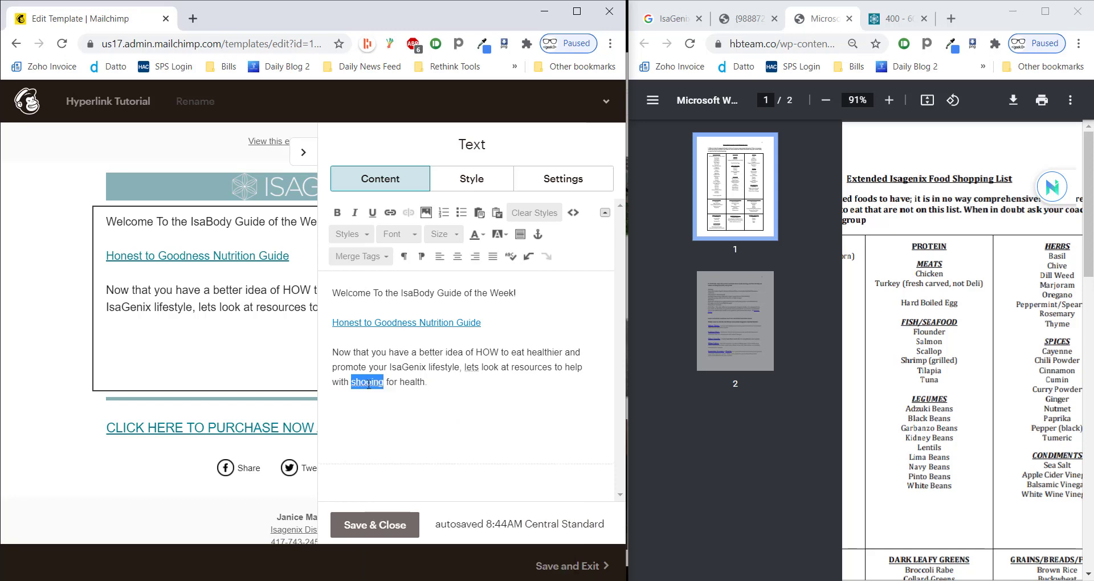
type("shopping")
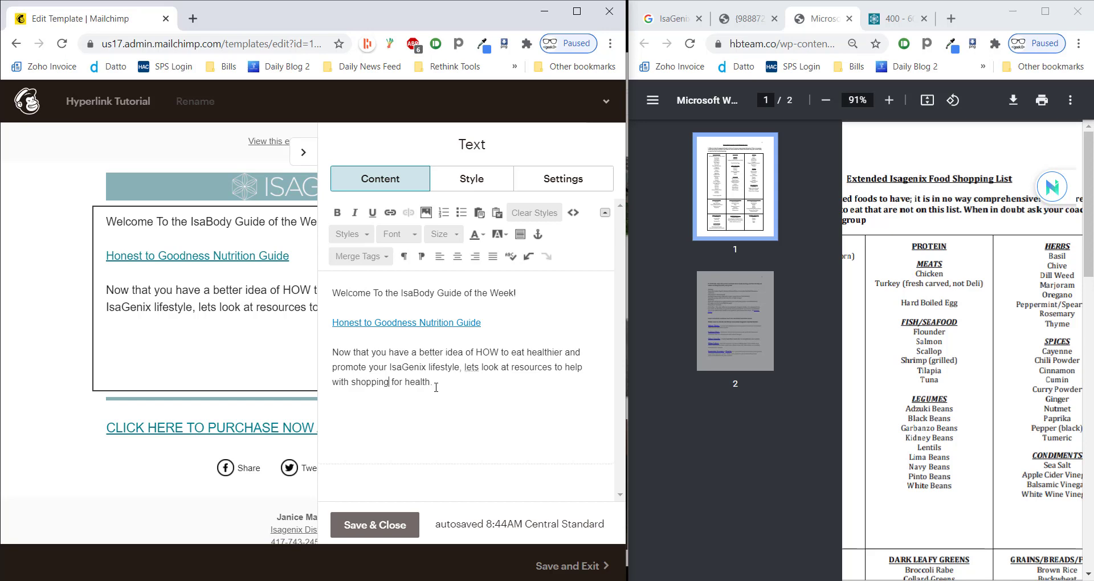
key("Return")
key("Return")
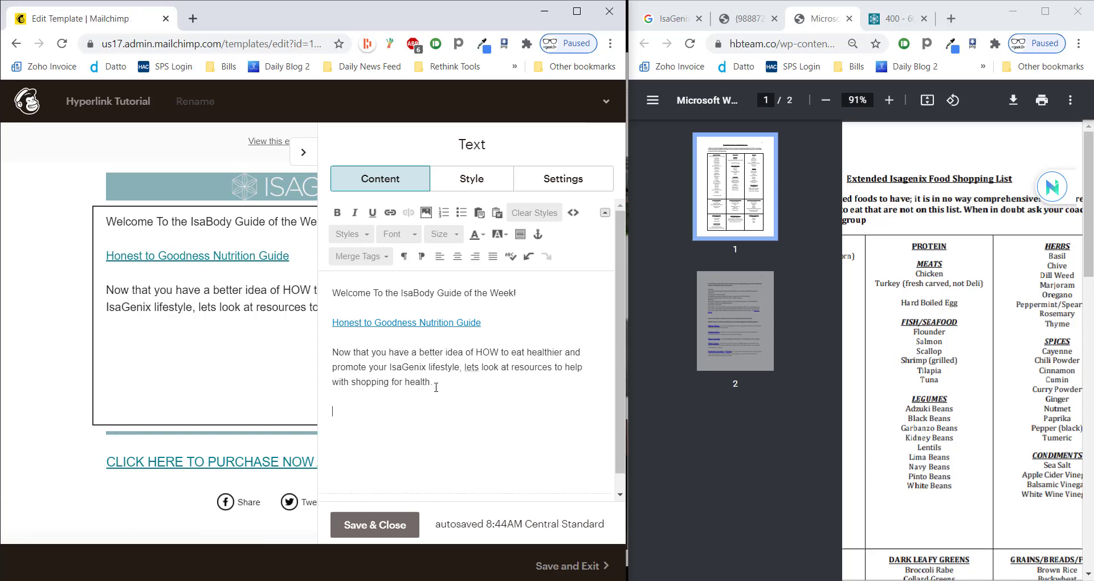
- Type the line 'IsaGenix Food Shopping List', correcting typos, and select it
type("IsaGenix Food S")
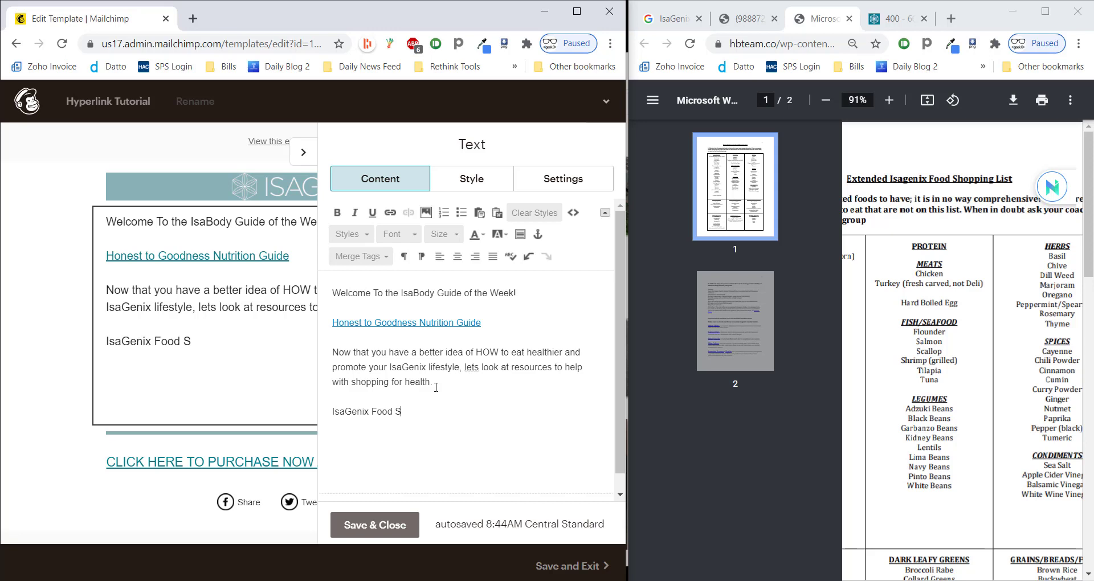
type("hopping List")
left_click_drag(460, 414, 332, 416)
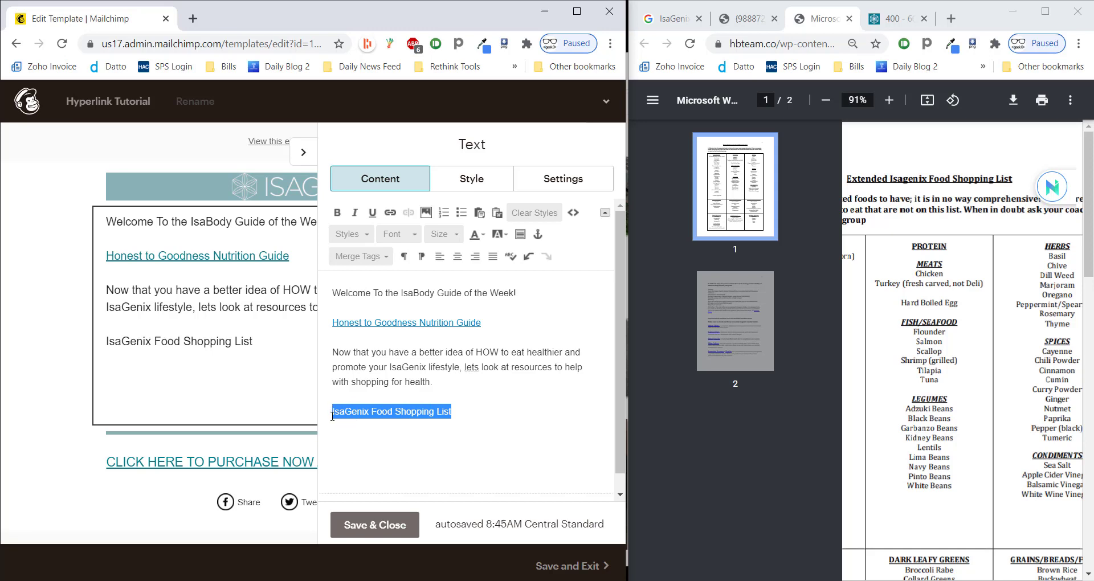
- Link 'IsaGenix Food Shopping List' to the extended food shopping list PDF's web address
left_click(390, 214)
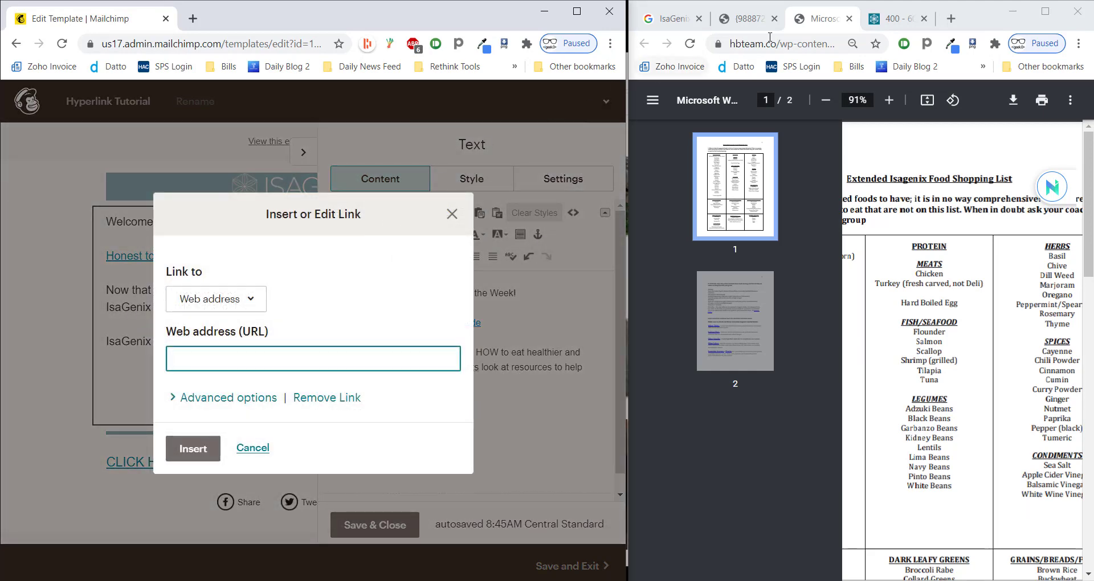
left_click(801, 43)
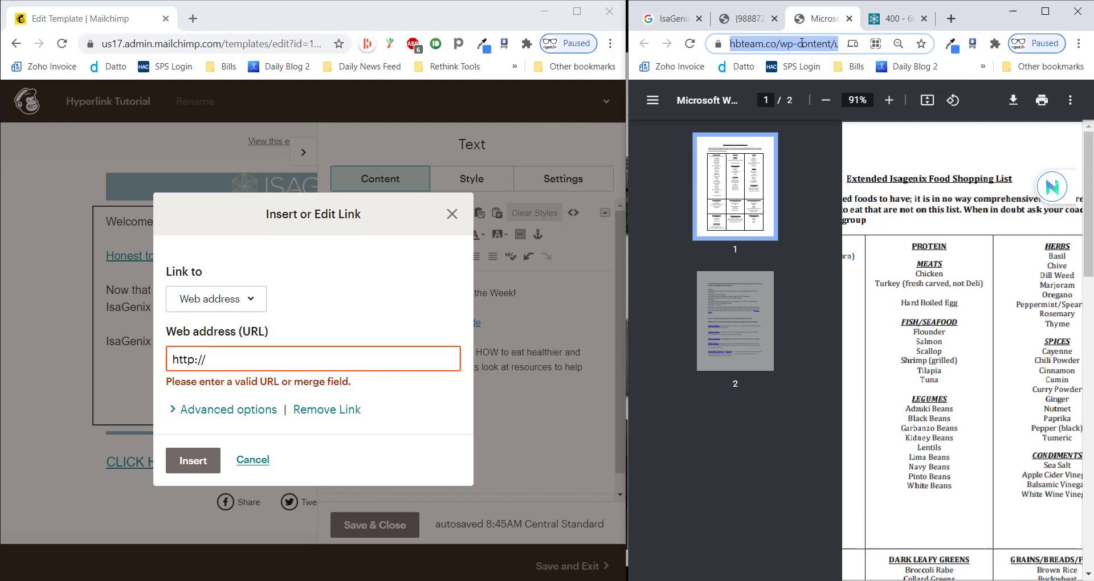
left_click(342, 357)
key("ctrl+v")
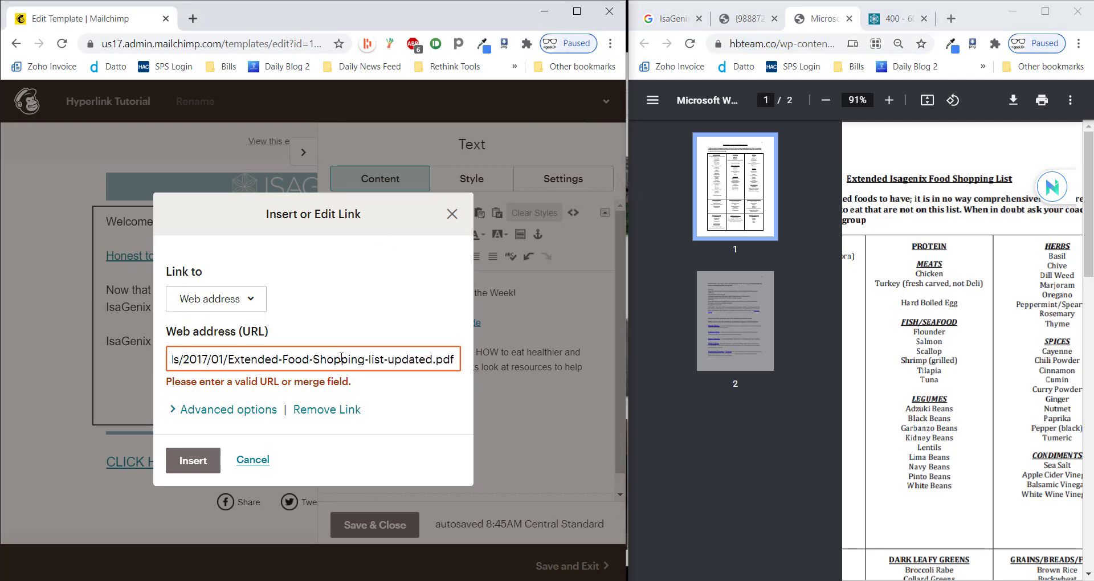
left_click(335, 418)
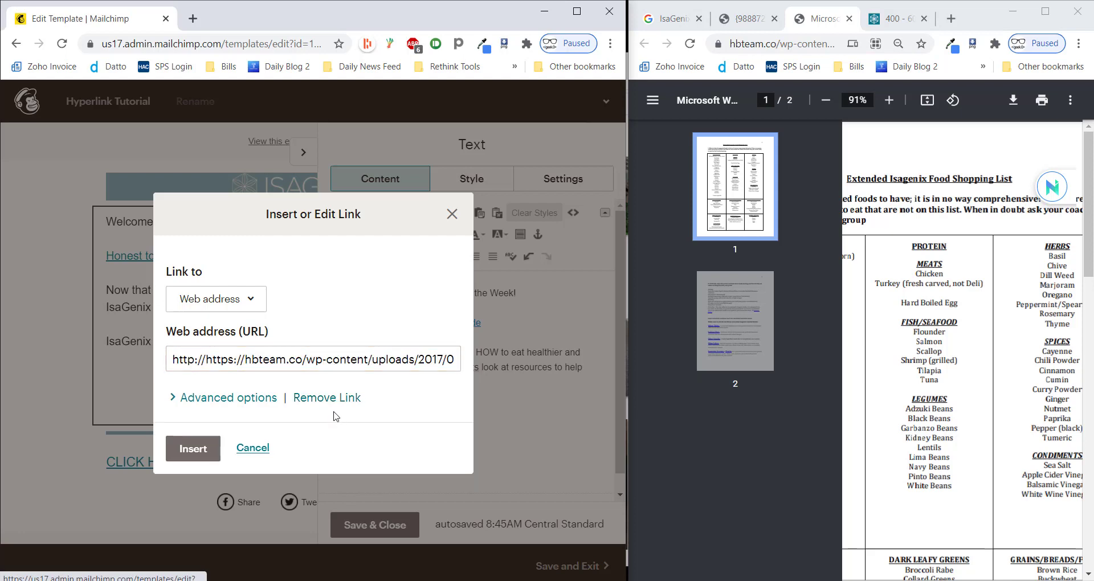
left_click(279, 359)
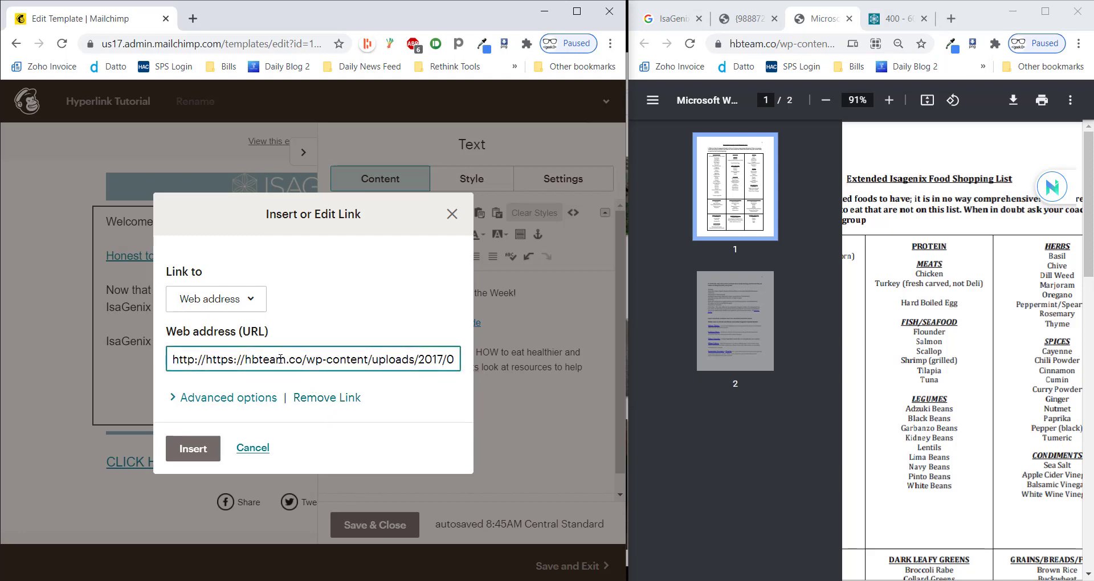
key("End")
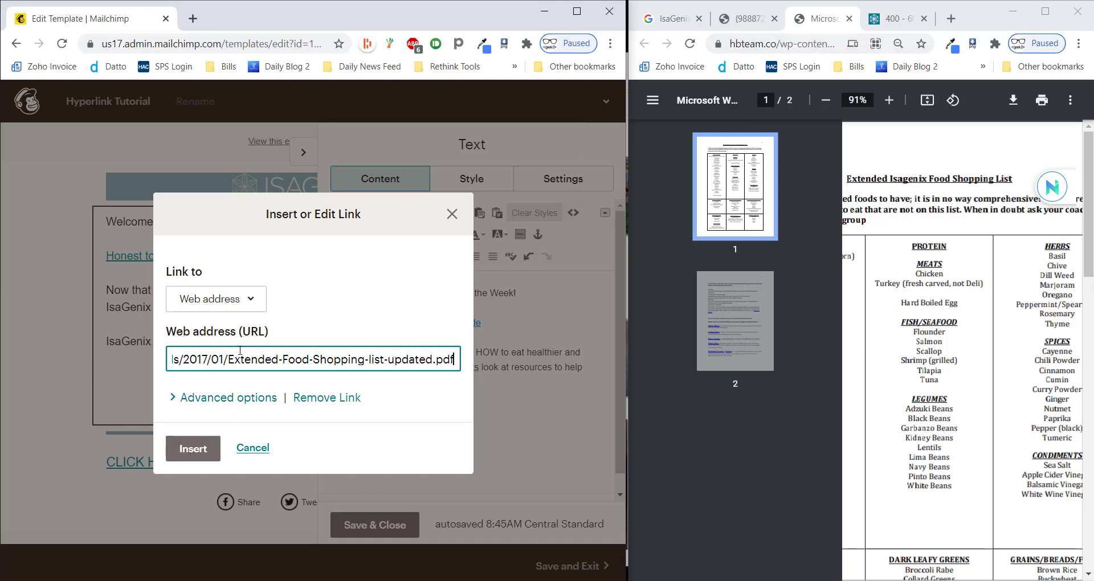
left_click(192, 463)
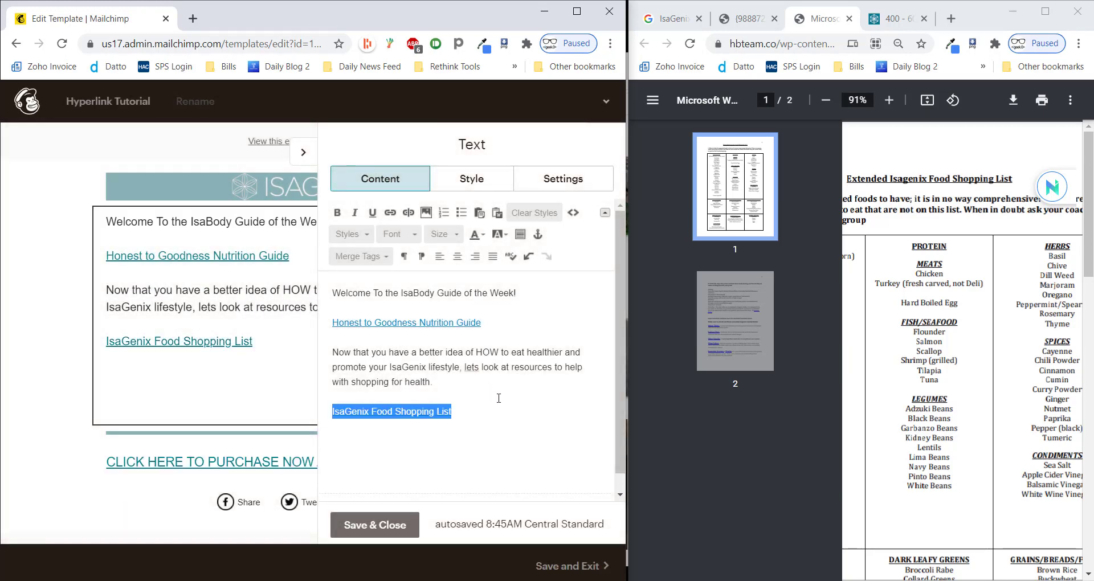
left_click(499, 398)
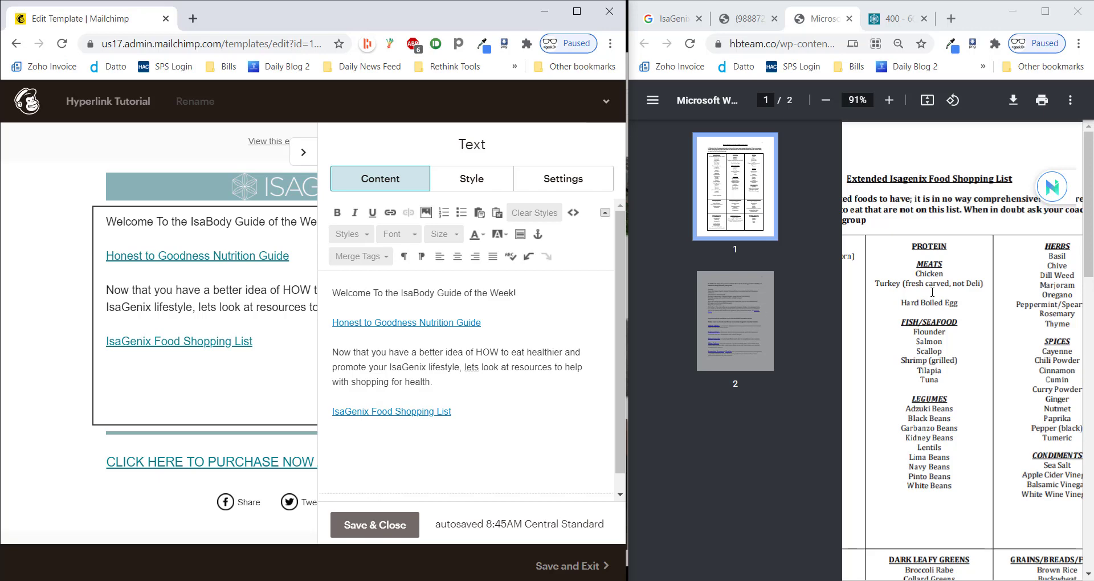
left_click(896, 22)
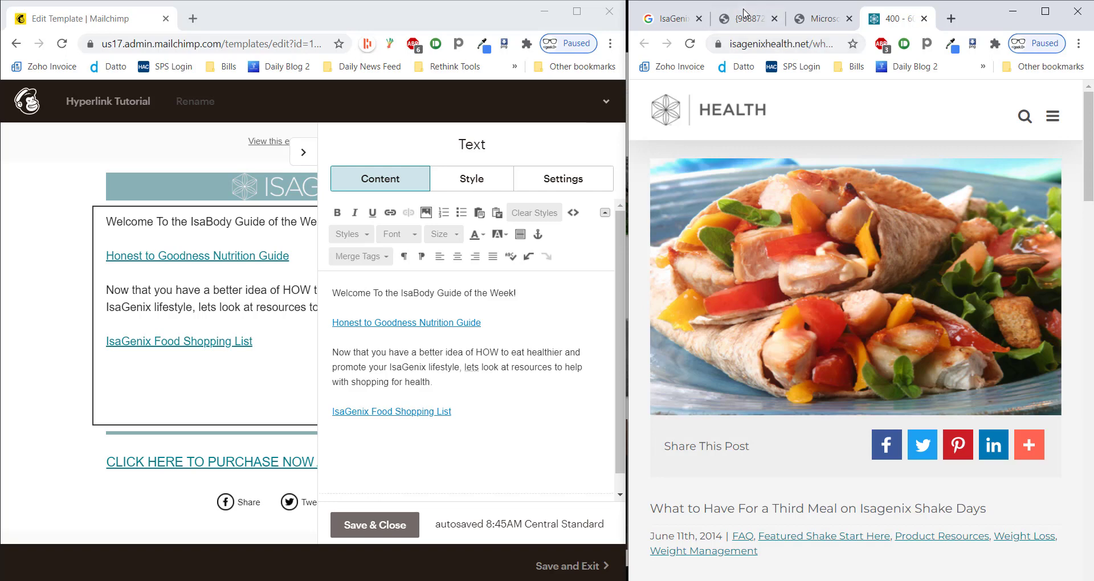
left_click(745, 12)
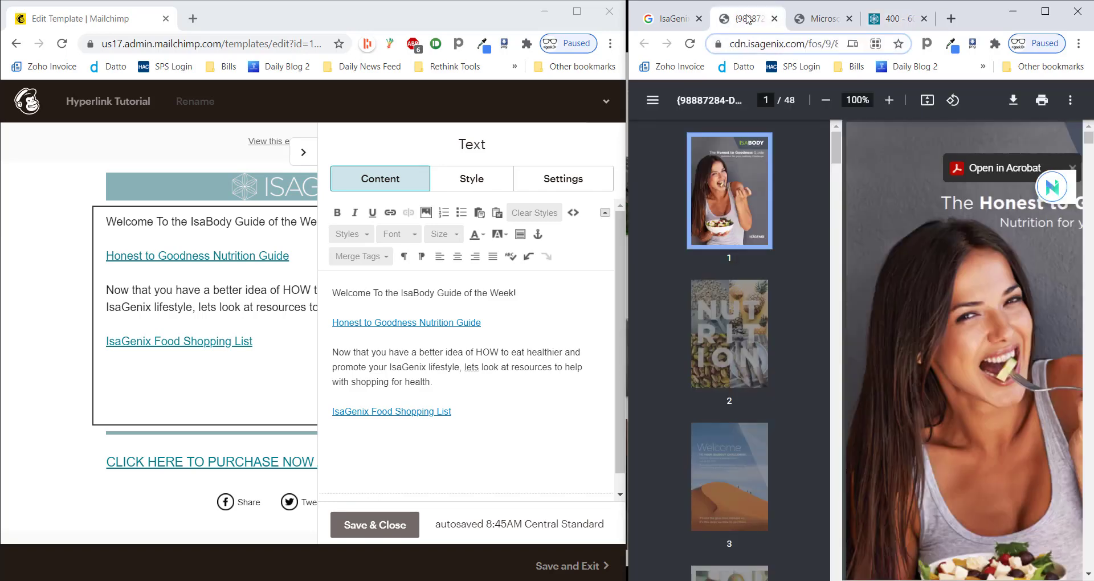
left_click(818, 19)
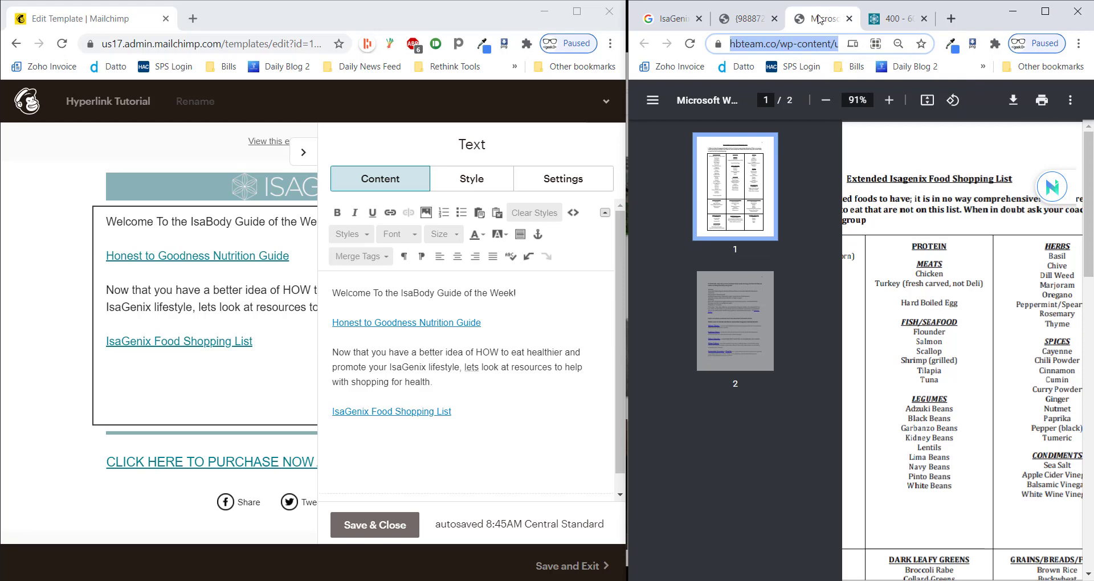
left_click_drag(940, 376, 765, 295)
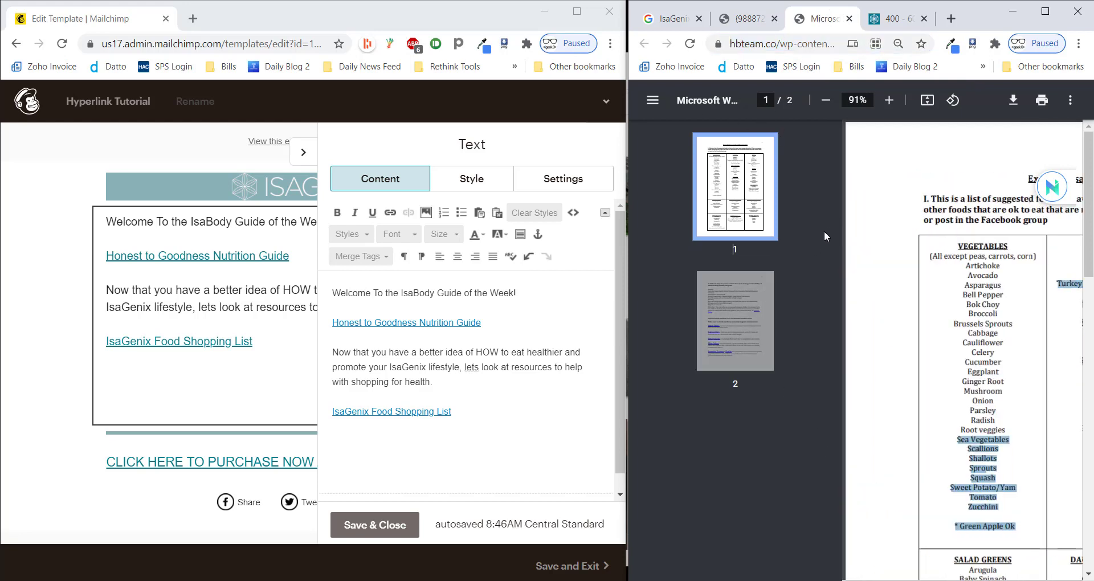
left_click(898, 17)
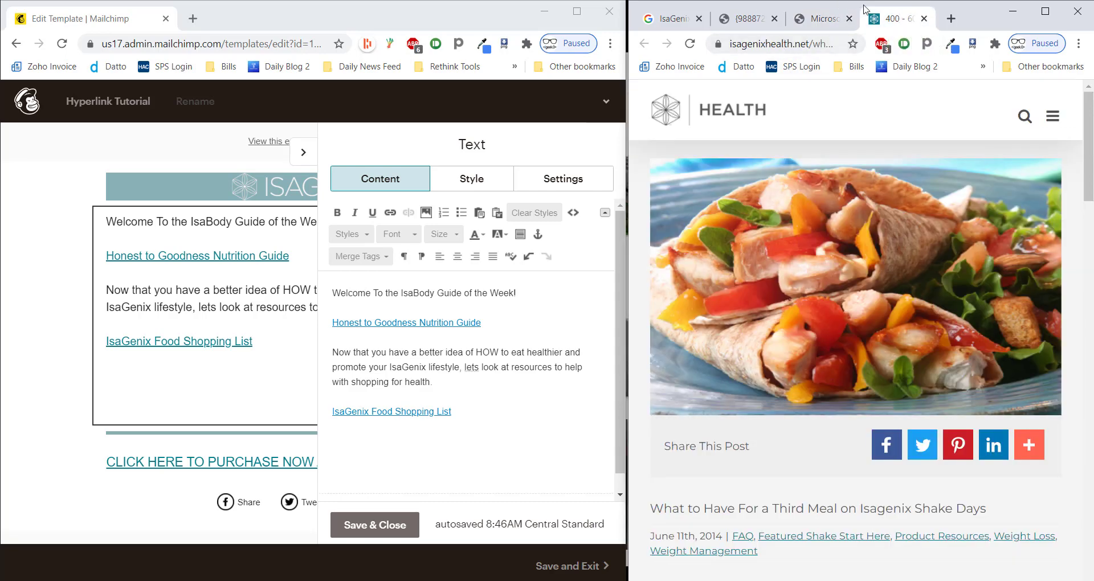
left_click(795, 43)
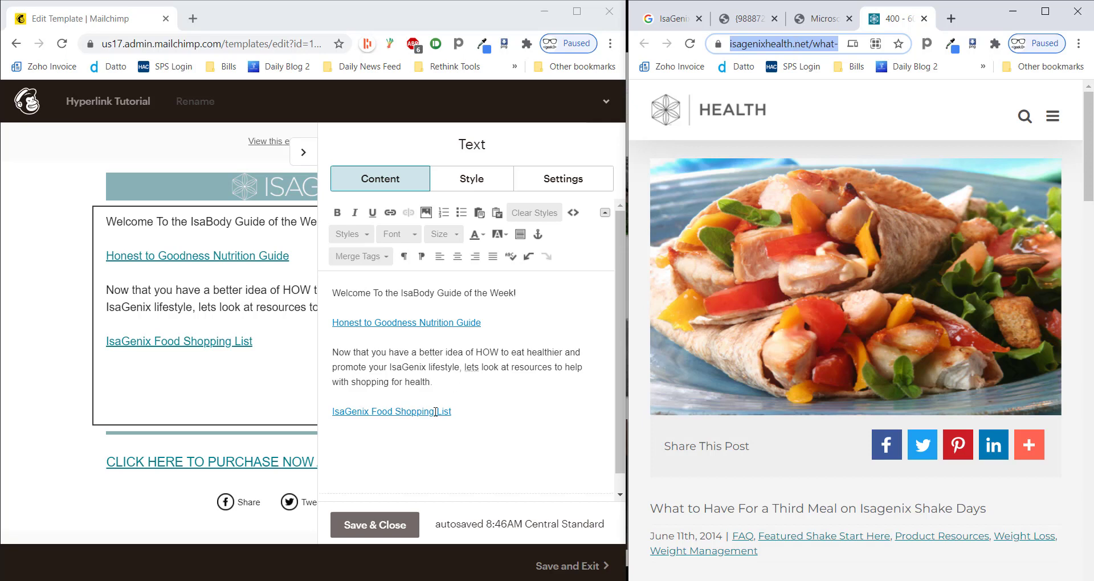
left_click(351, 446)
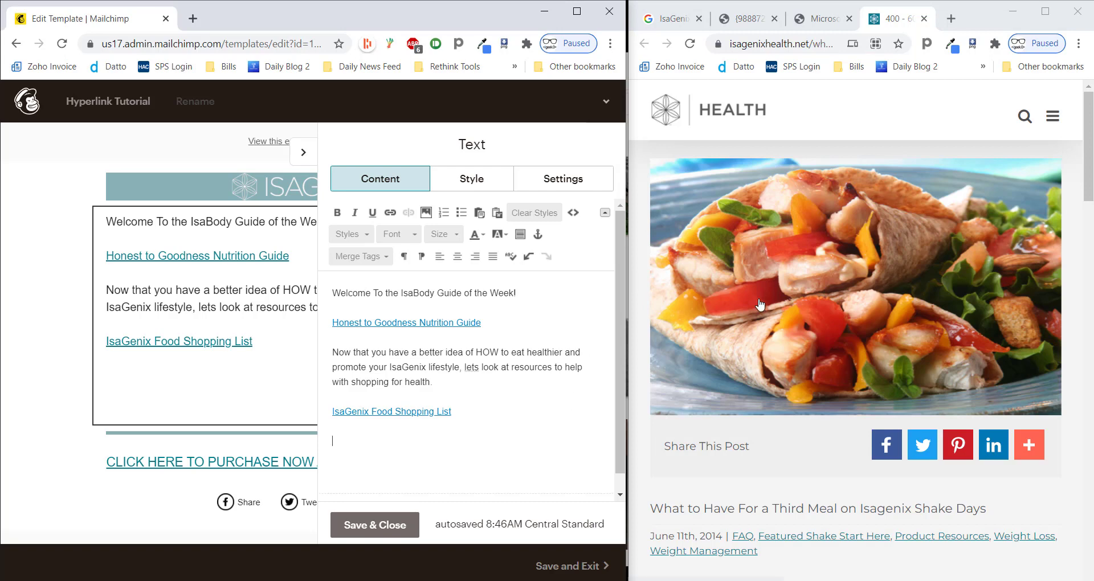
- Type 'IsaGenix Third Meal Ideas', correcting 'Thrid' and 'eal' to 'Third' and 'Meal', then select it
scroll(759, 305, "down", 10)
scroll(760, 305, "up", 10)
type("IsaGenix Th")
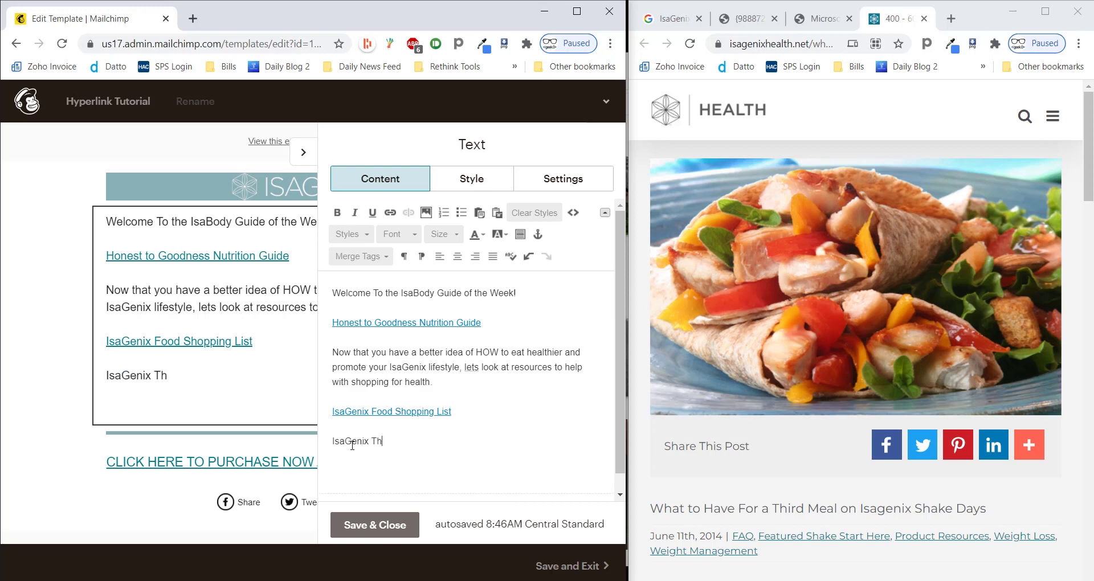
type("rid eal Ideas")
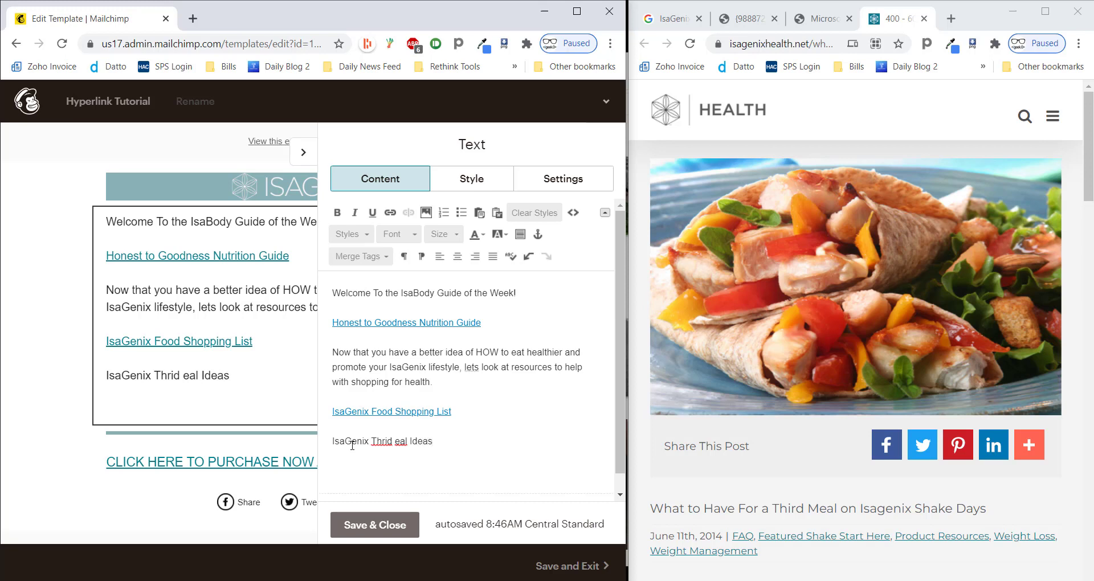
right_click(377, 443)
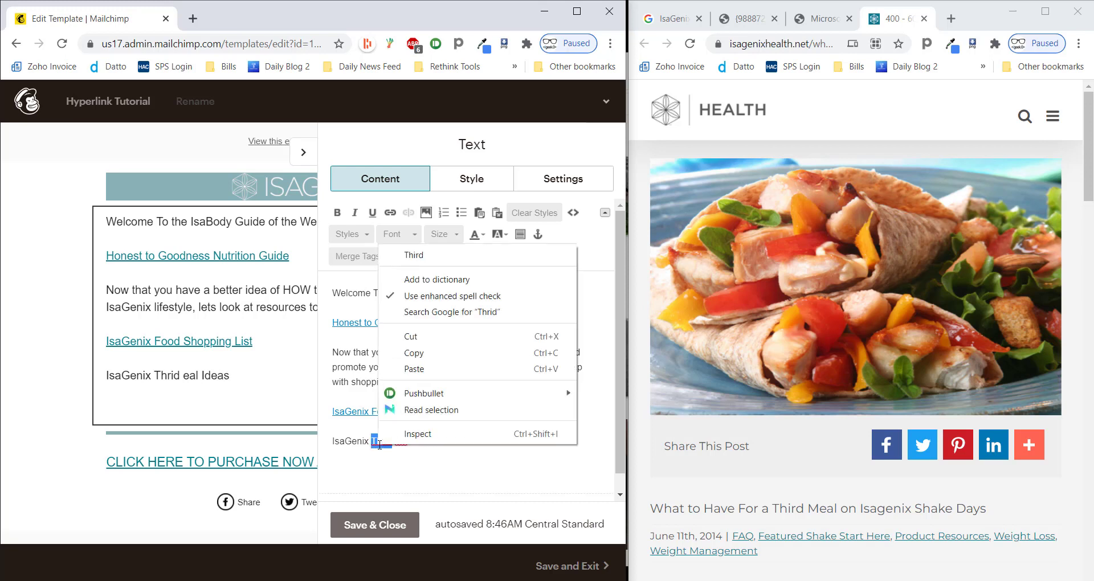
left_click(441, 255)
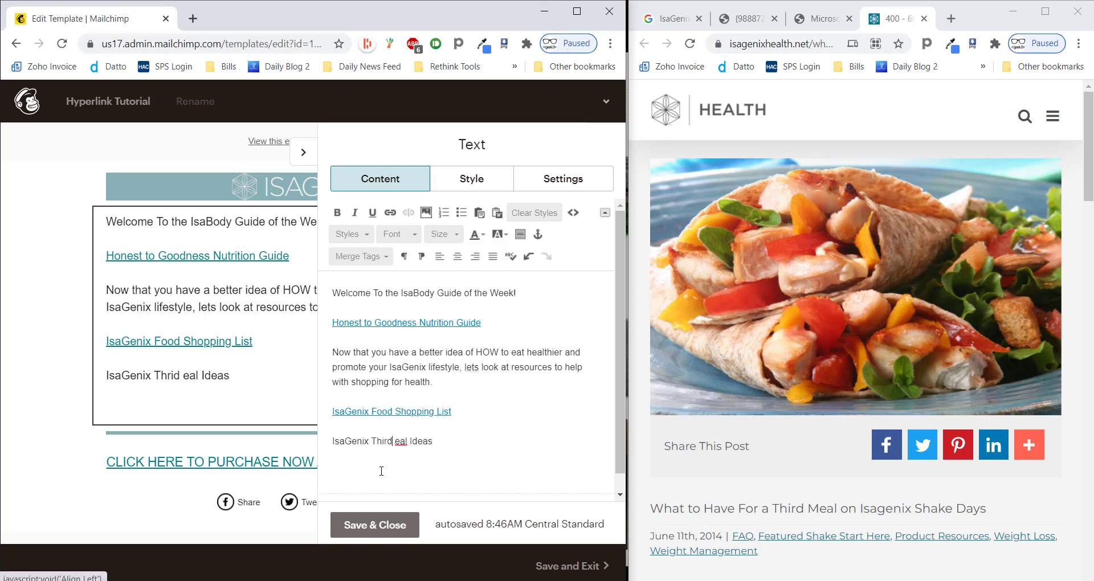
right_click(401, 442)
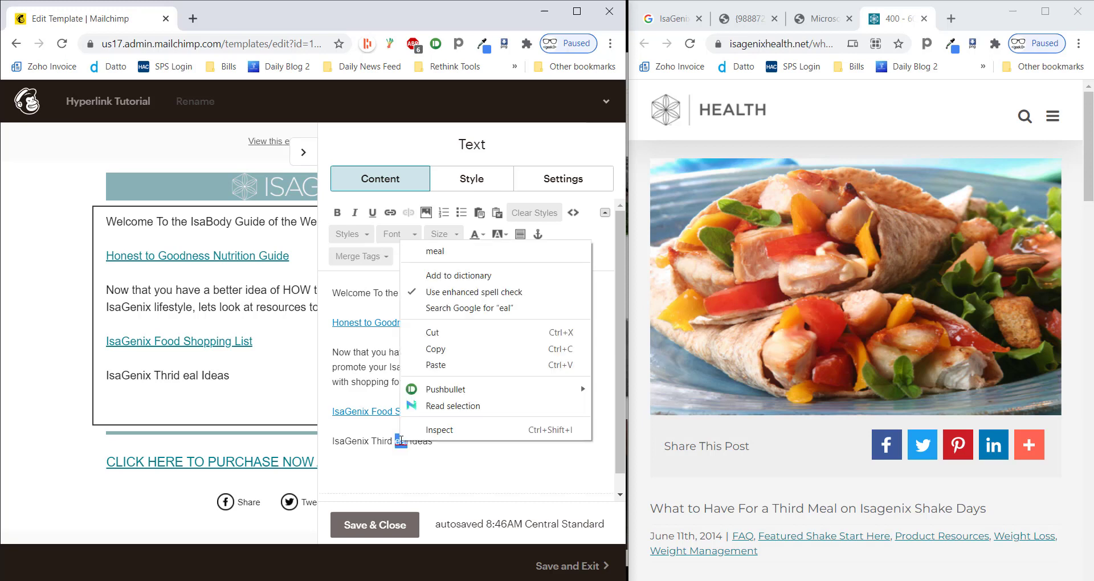
left_click(433, 253)
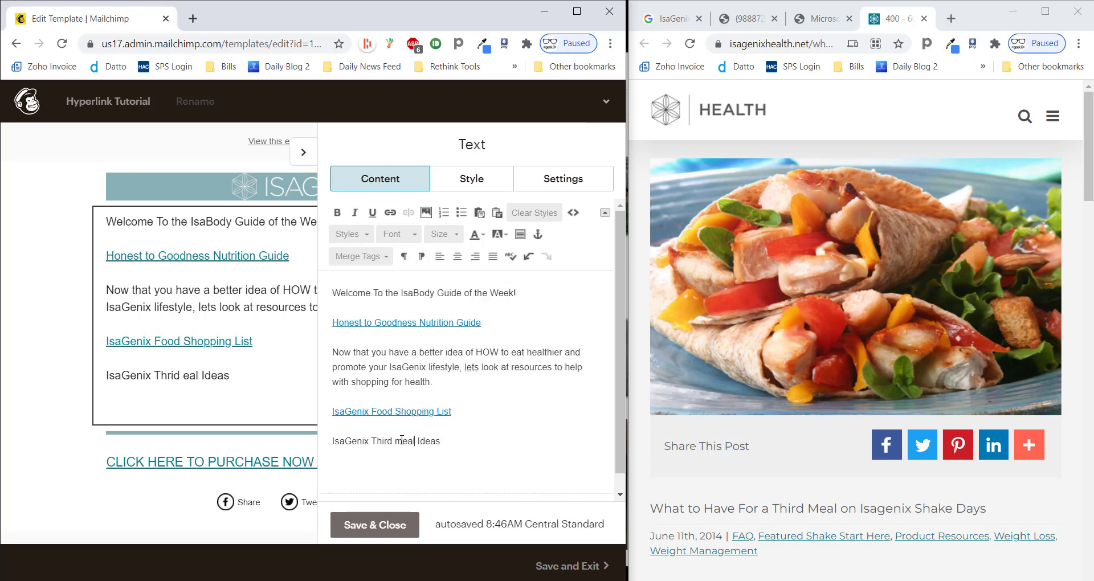
key("BackSpace")
type("MM")
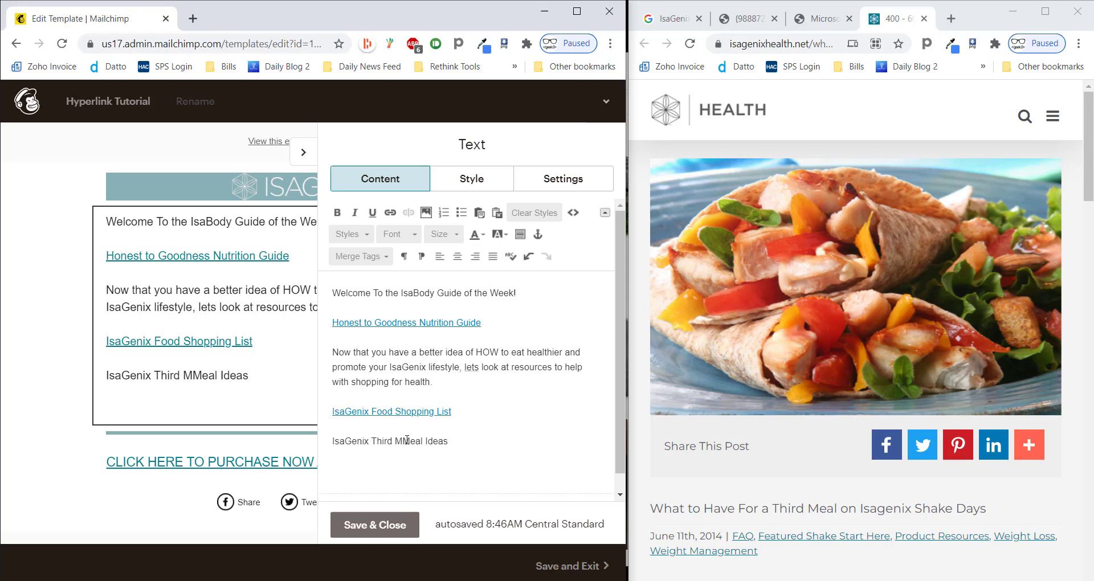
key("BackSpace")
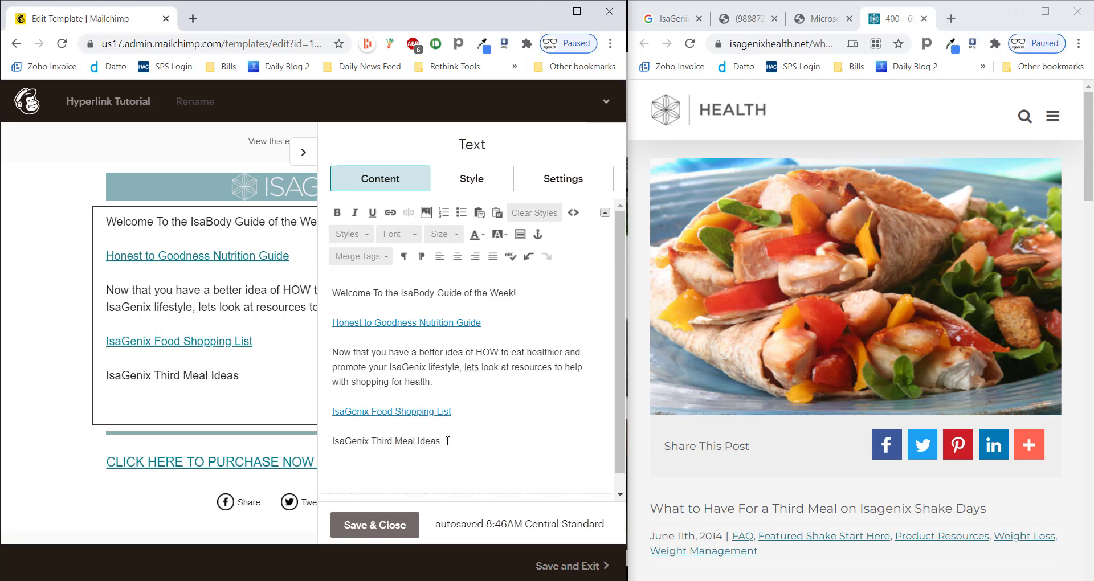
left_click_drag(447, 441, 331, 441)
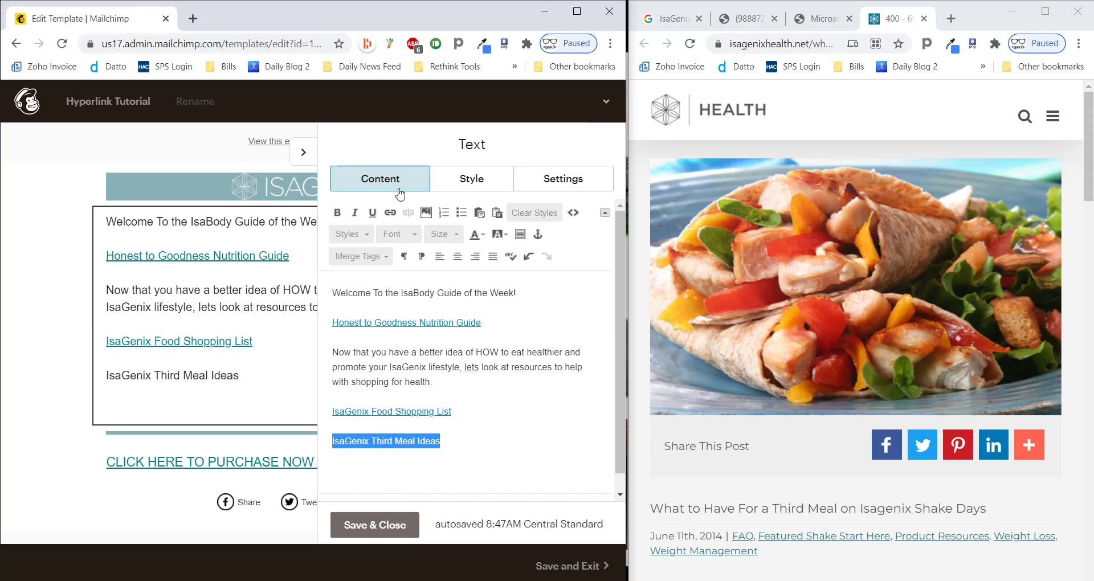
- Link 'IsaGenix Third Meal Ideas' to the third-meal article and add two blank lines below
left_click(390, 212)
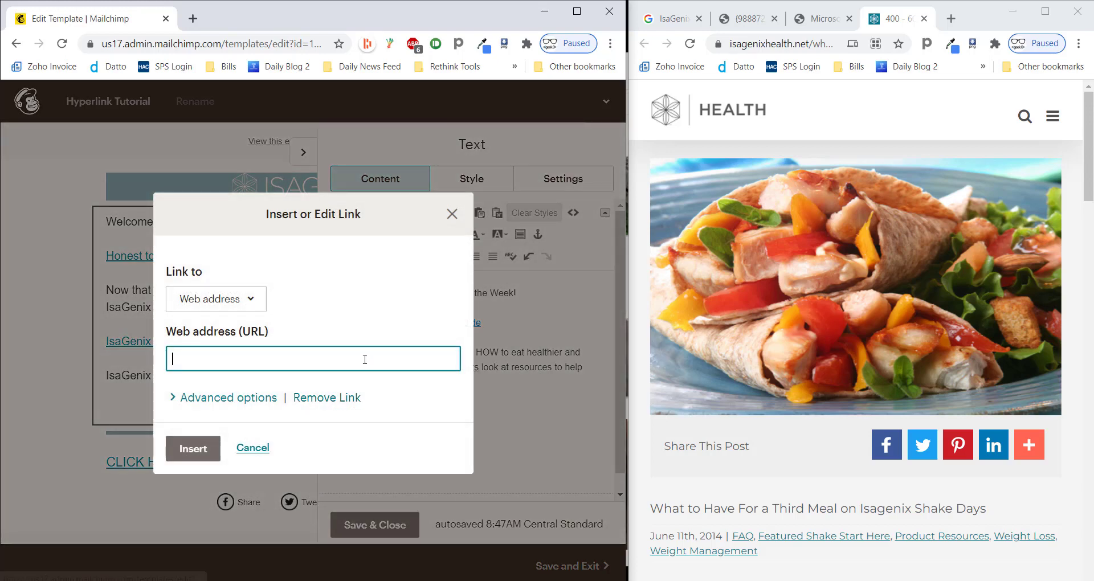
key("ctrl+v")
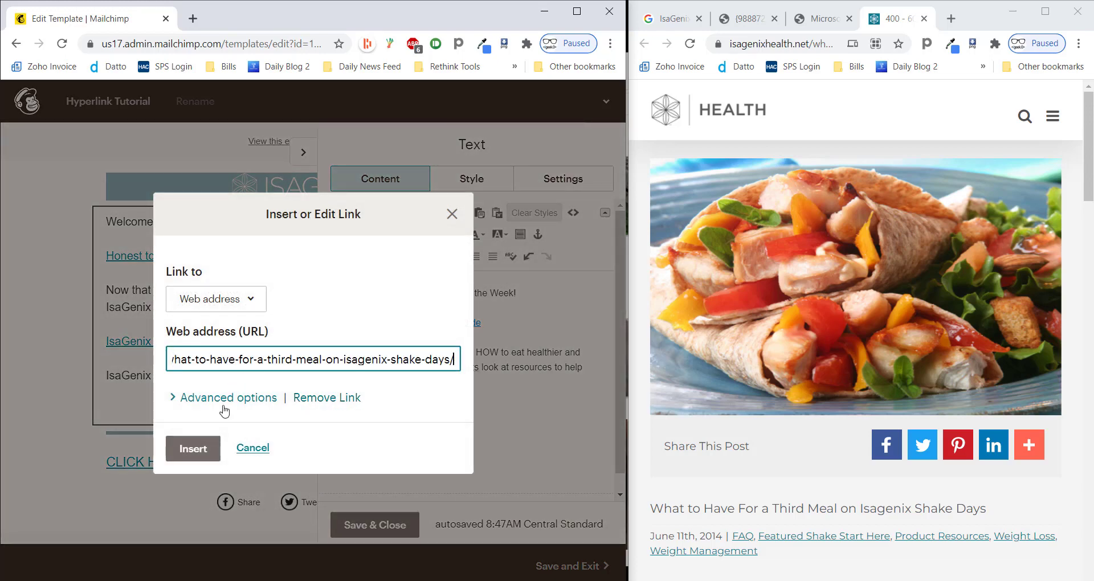
left_click(206, 448)
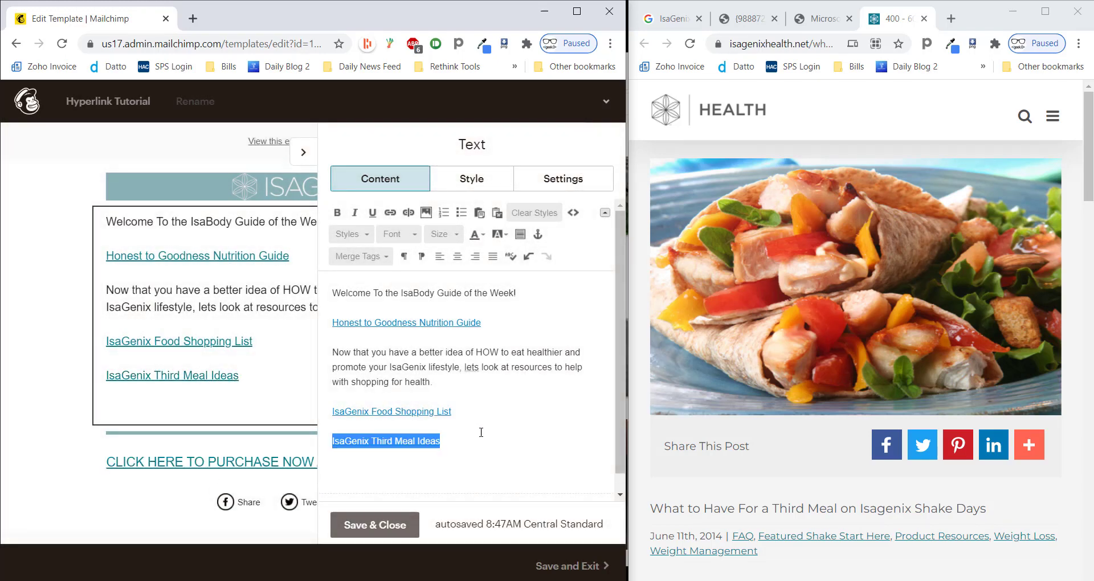
left_click(480, 429)
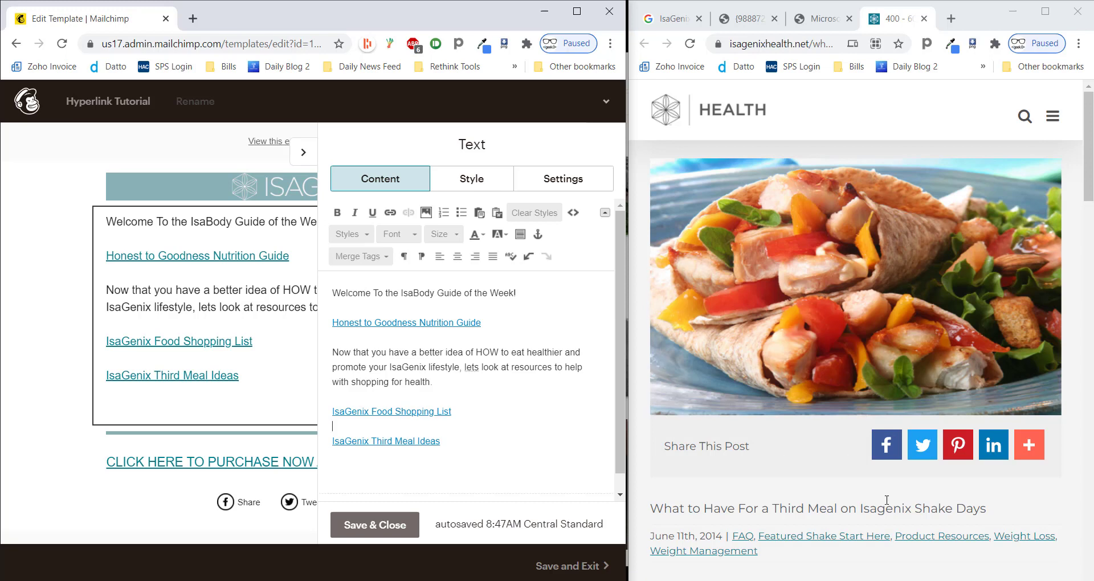
mouse_move(1028, 445)
left_click(467, 437)
key("Return")
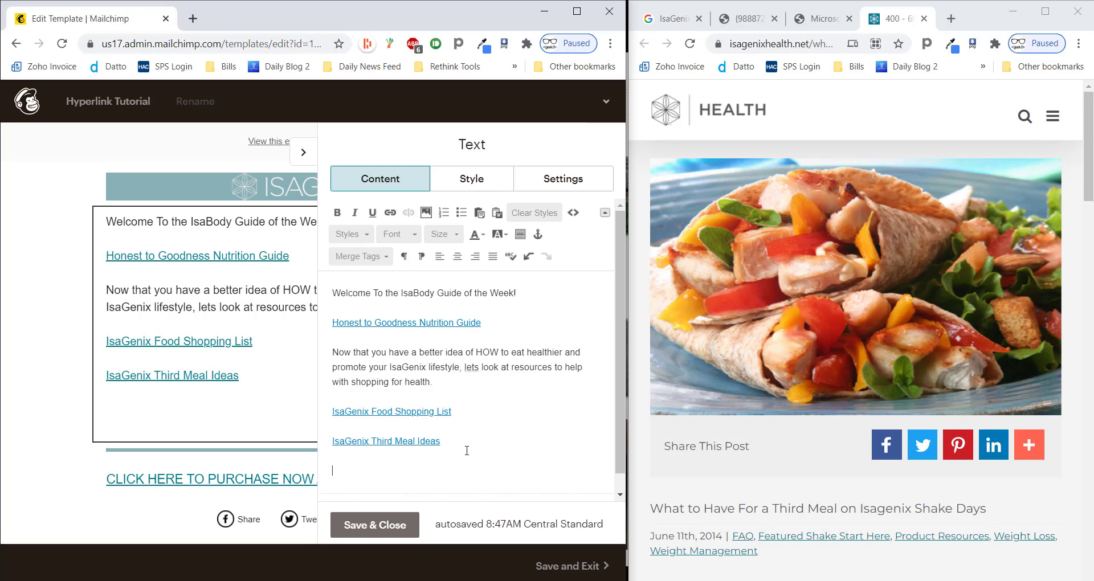
key("Return")
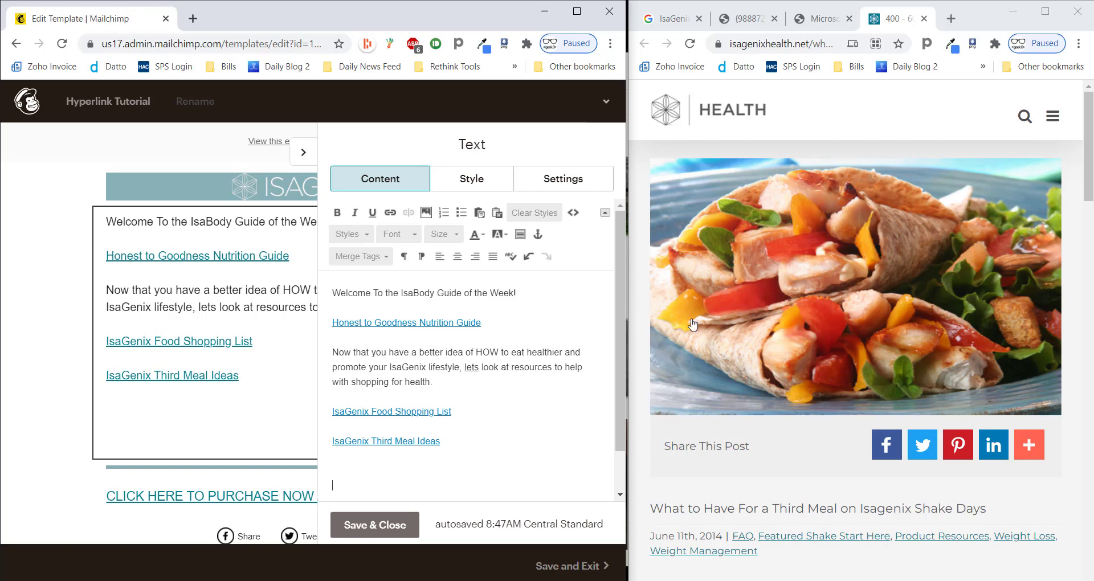
- Copy the wrap-and-salad photo from the meal article and paste it below the links
right_click(836, 289)
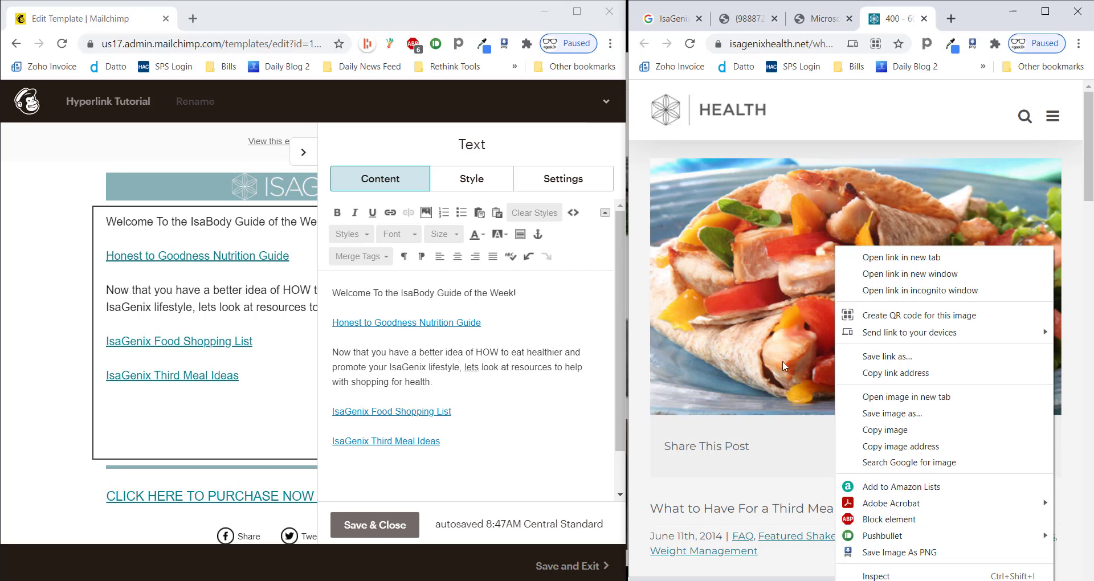
left_click(882, 431)
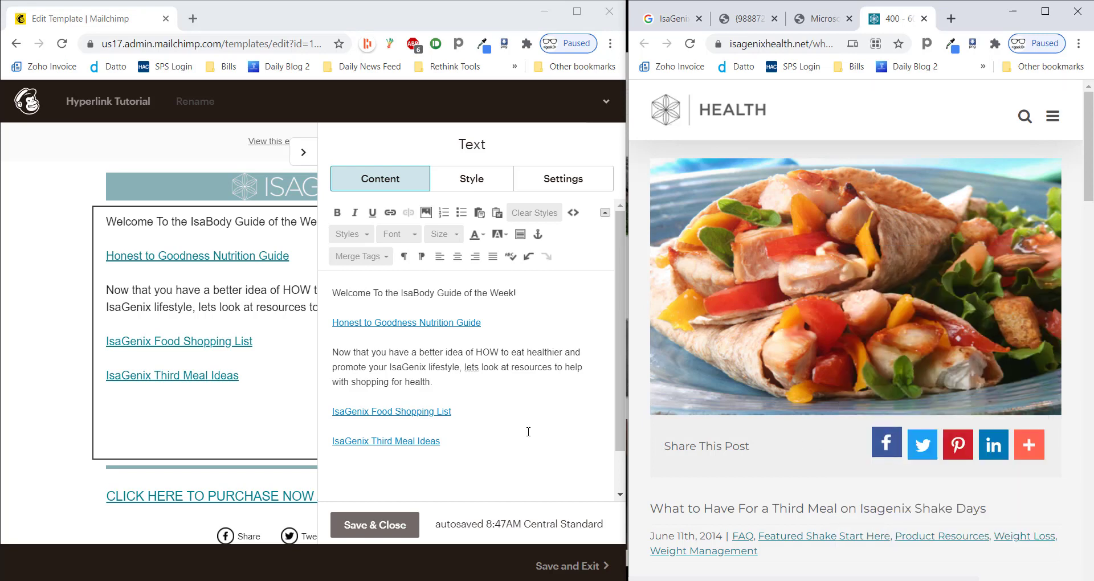
left_click(381, 489)
key("ctrl+v")
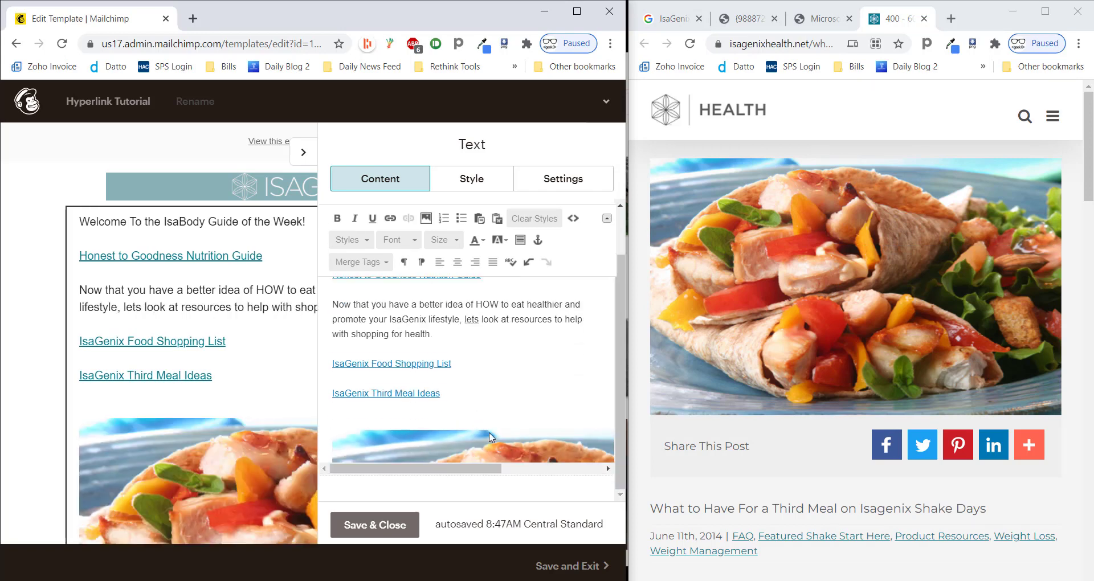
left_click_drag(478, 473, 514, 473)
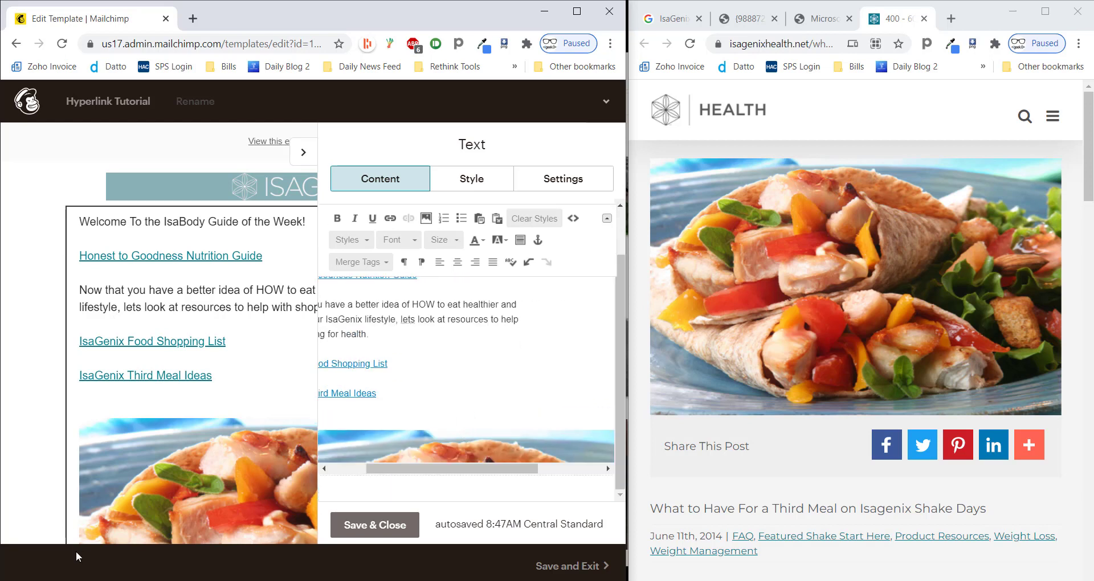
scroll(118, 441, "down", 4)
scroll(118, 442, "up", 4)
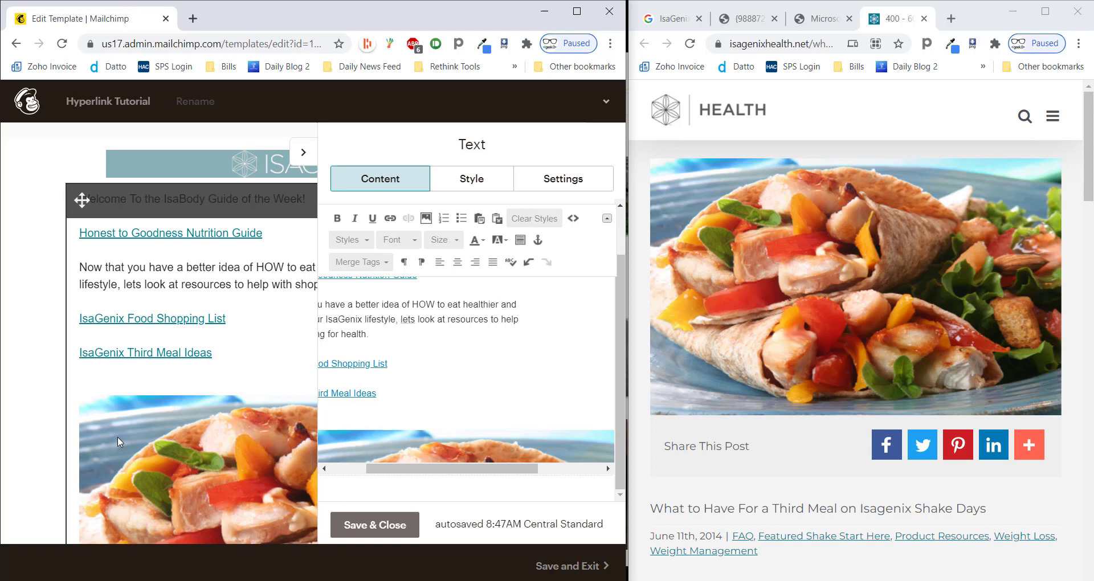
- Bring up the Google recommended-foods results and type 'IsaGenix Foods for Cleanse' below the photo
left_click(665, 19)
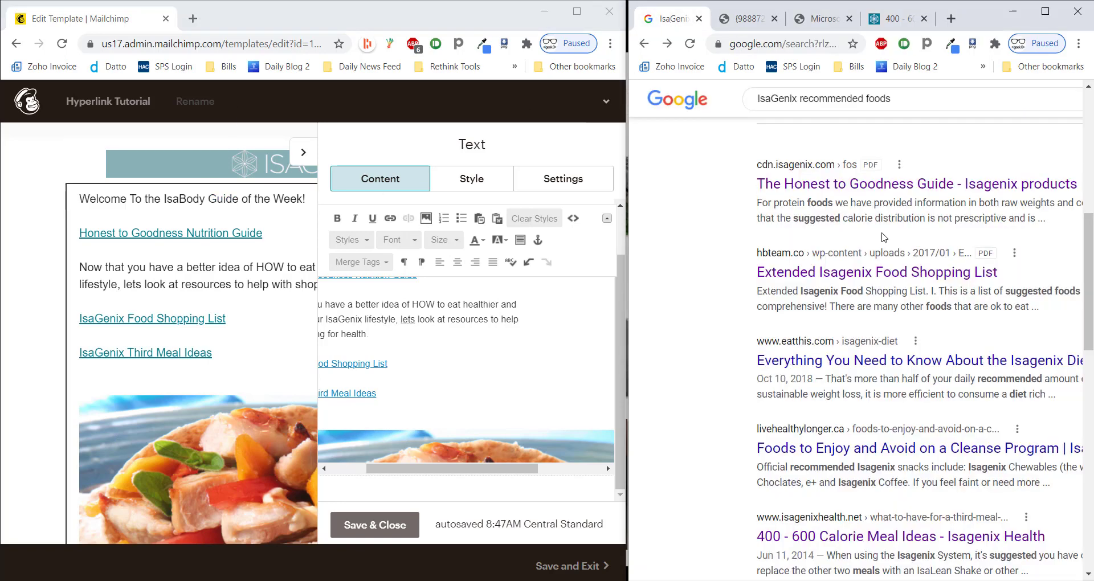
left_click(486, 392)
scroll(488, 393, "down", 4)
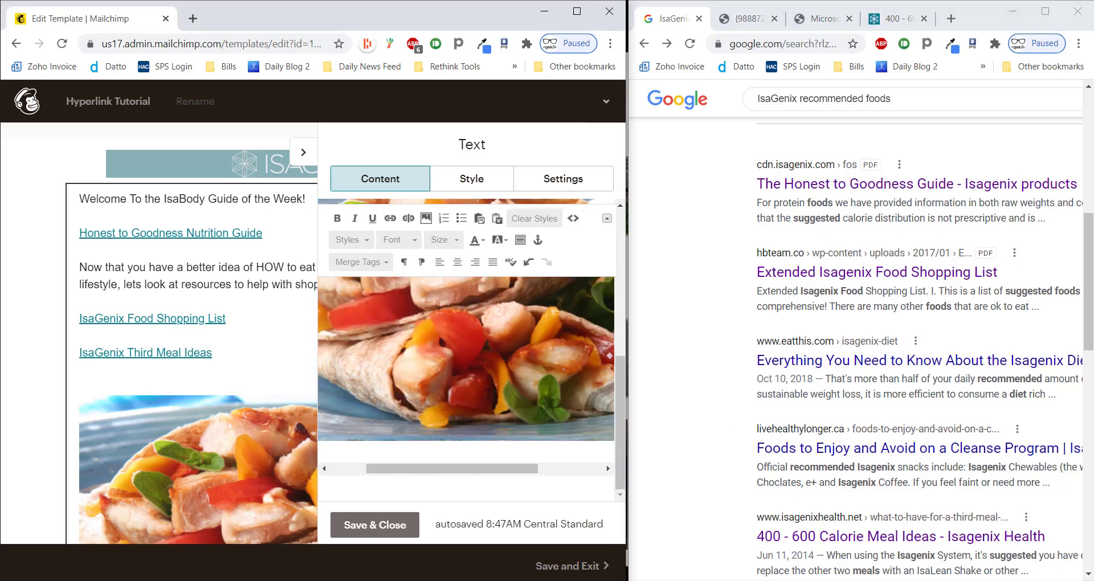
left_click(489, 451)
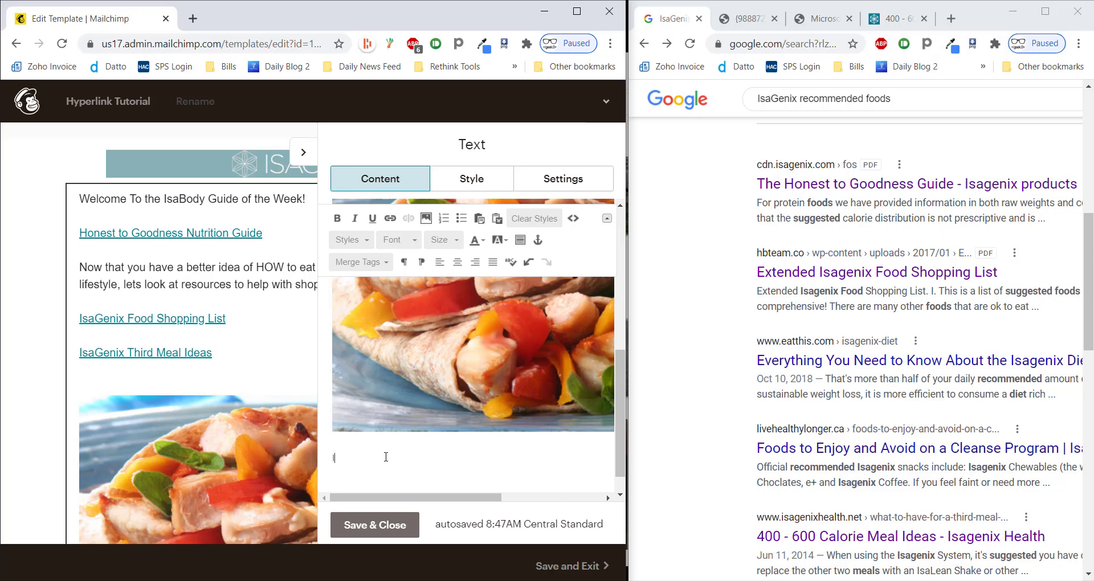
type("IsaGenix Foods")
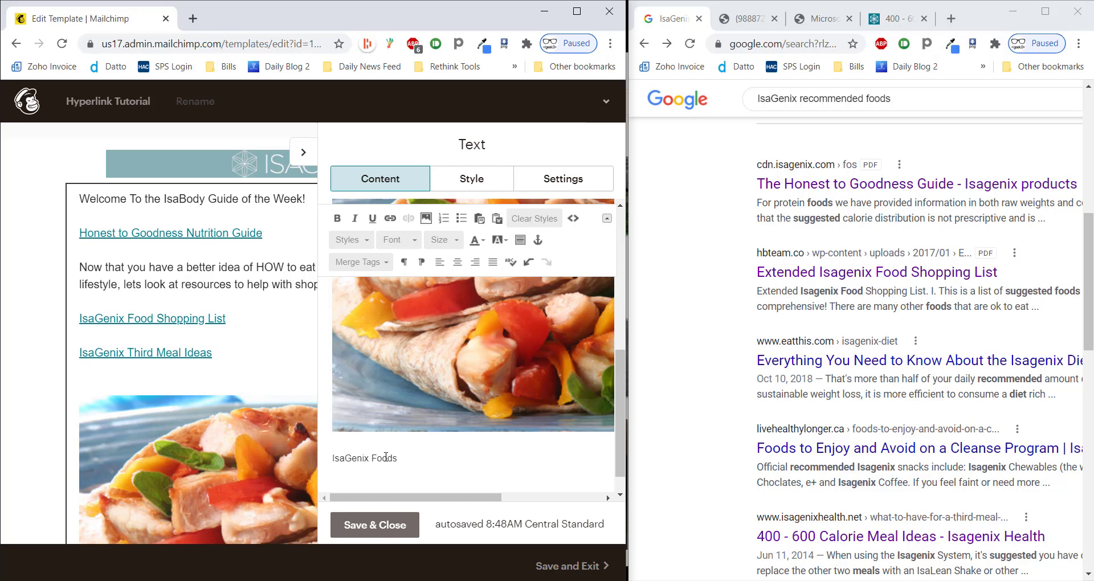
type(" for Cleanse")
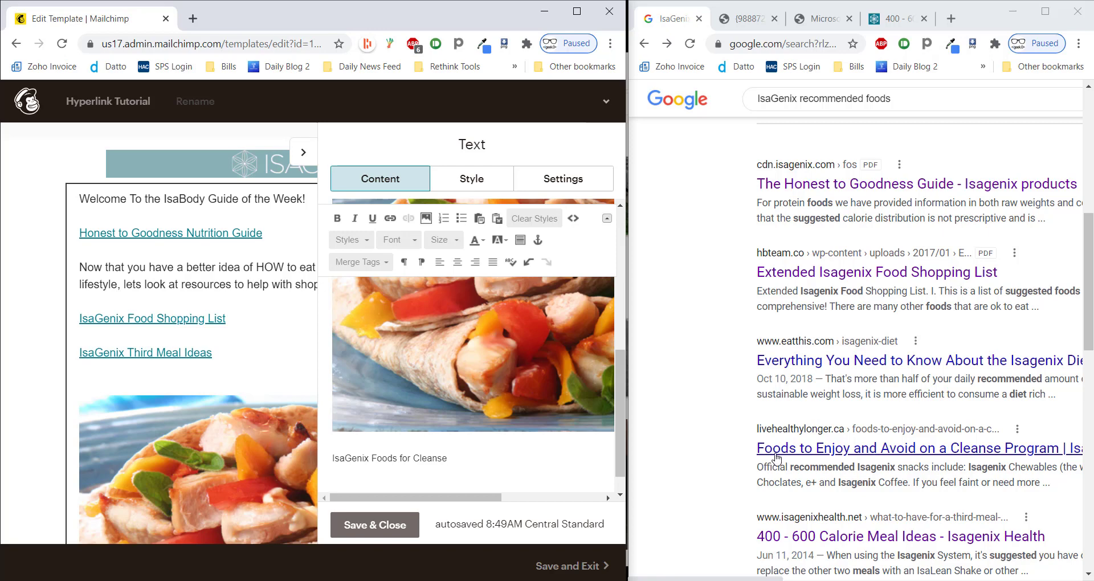
- Link 'IsaGenix Foods for Cleanse' to the copied foods-to-enjoy-and-avoid cleanse page address
right_click(776, 455)
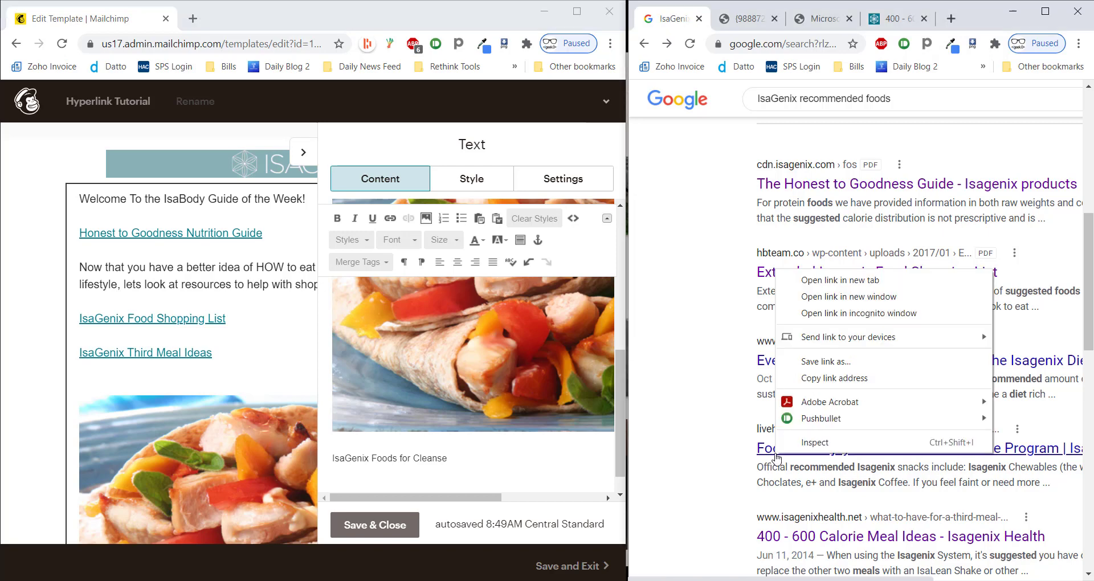
left_click(812, 385)
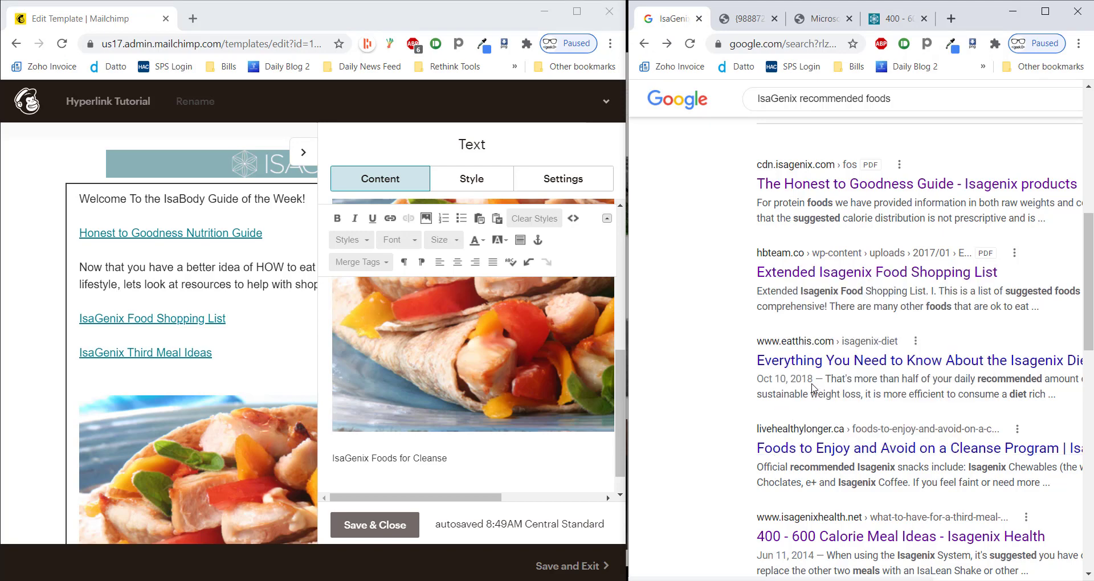
left_click(454, 459)
left_click_drag(450, 459, 333, 458)
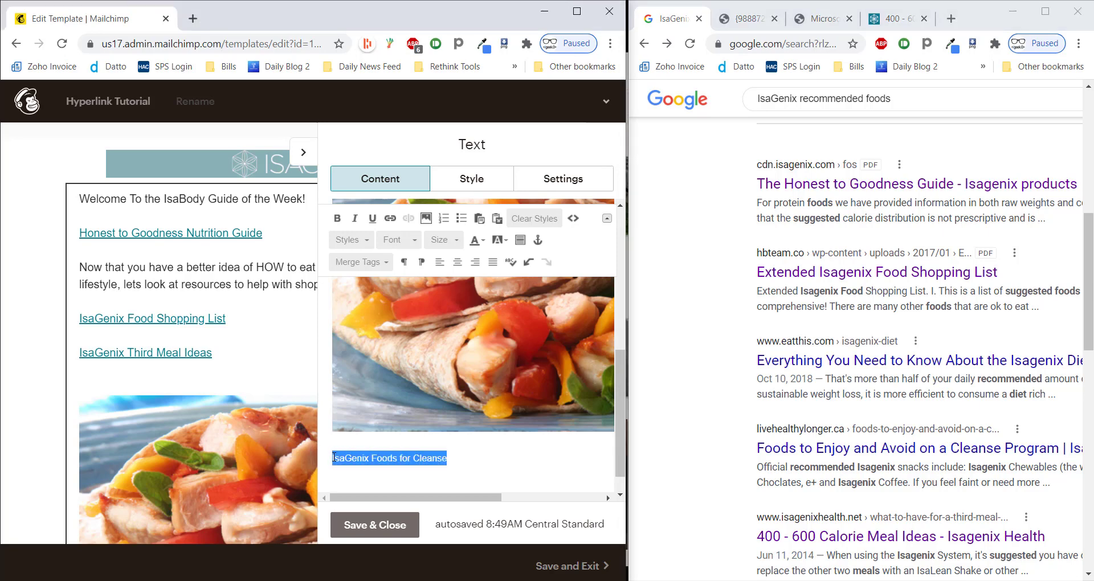
left_click(389, 222)
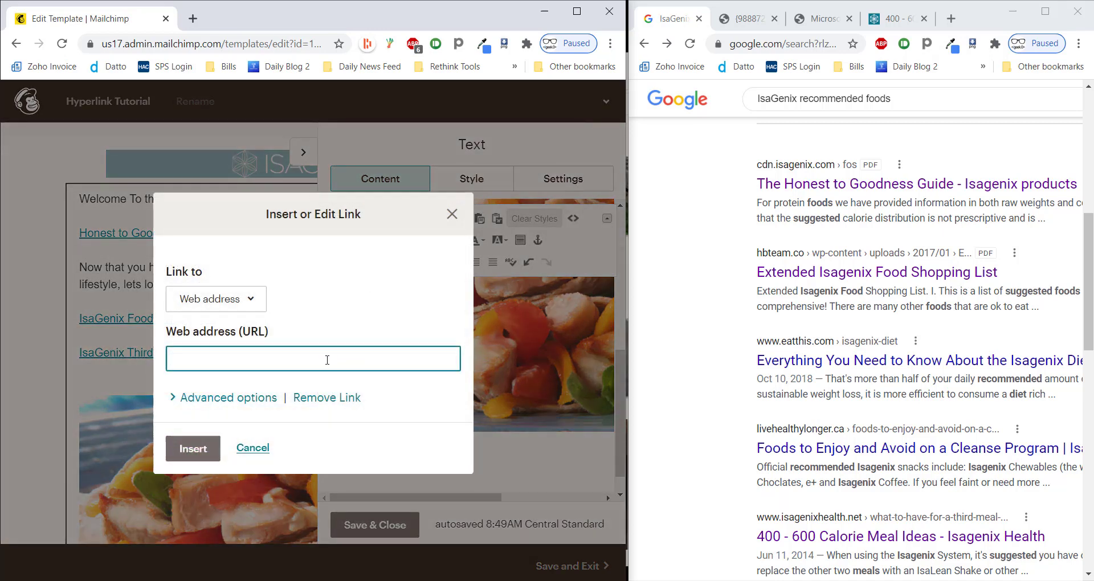
key("ctrl+v")
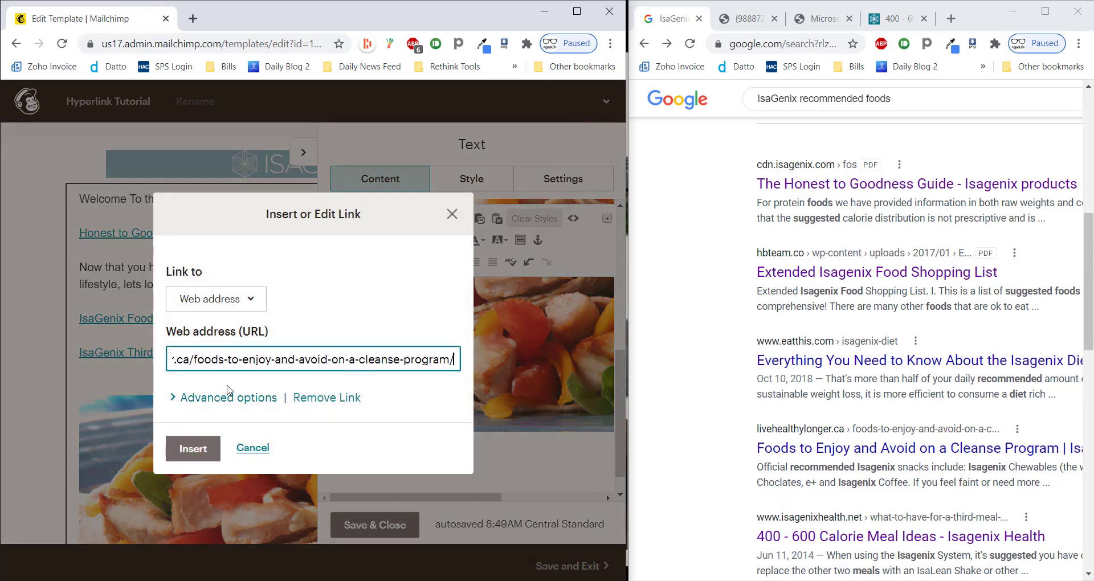
left_click(187, 441)
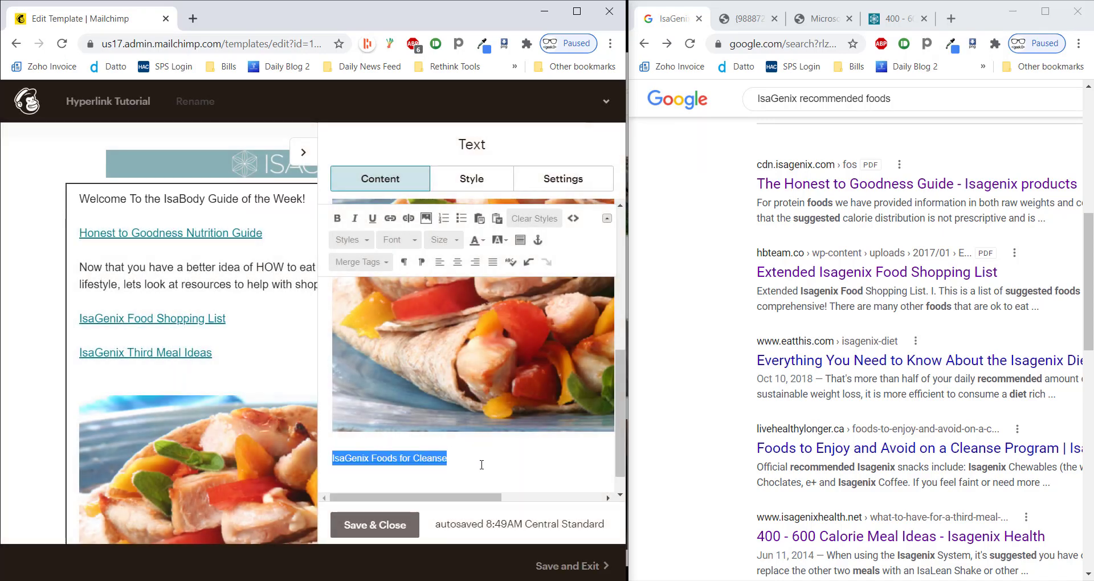
left_click(482, 465)
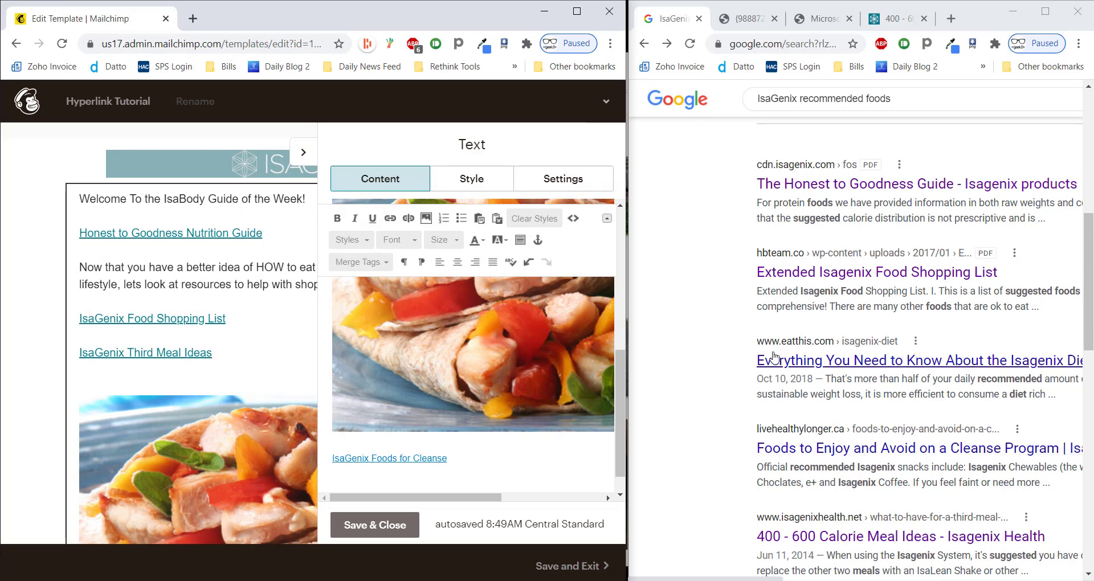
- Browse the Google results and preview the Honest to Goodness Guide PDF, then return to the results
scroll(774, 359, "down", 7)
scroll(774, 359, "down", 1)
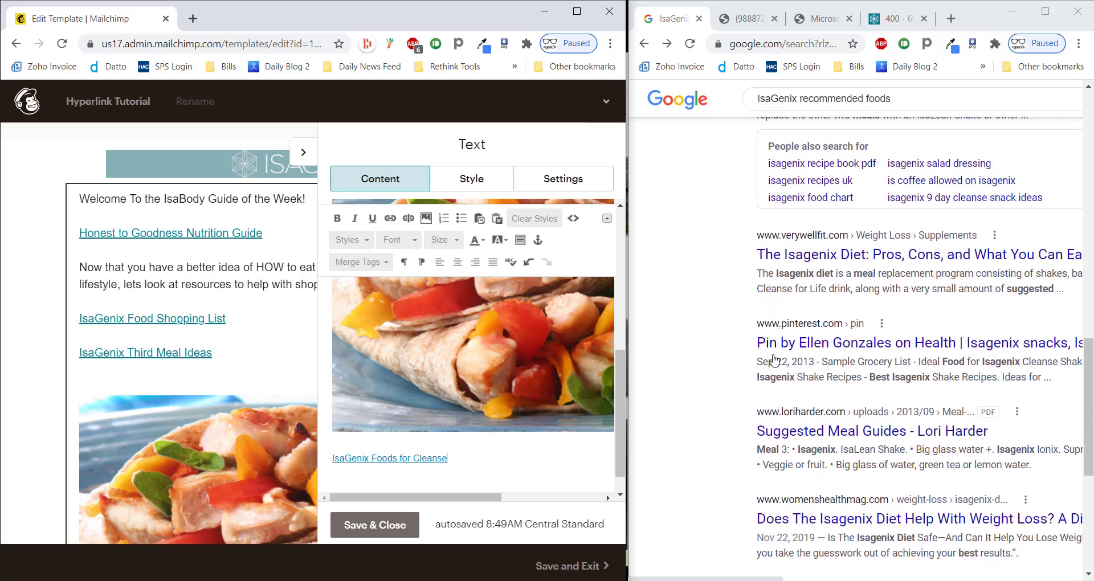
scroll(774, 359, "up", 2)
scroll(774, 359, "up", 6)
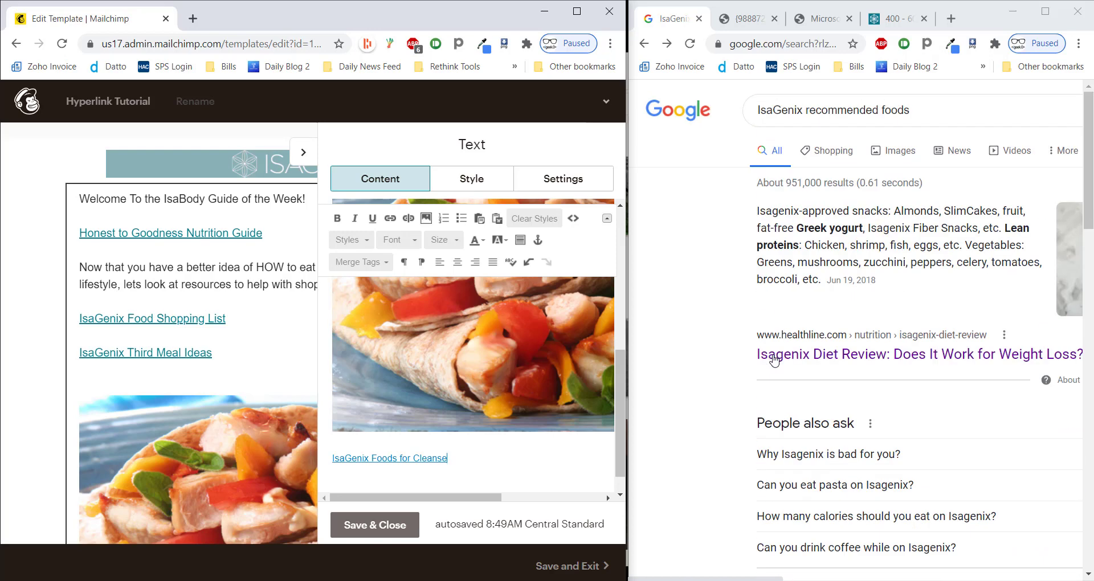
scroll(774, 359, "down", 5)
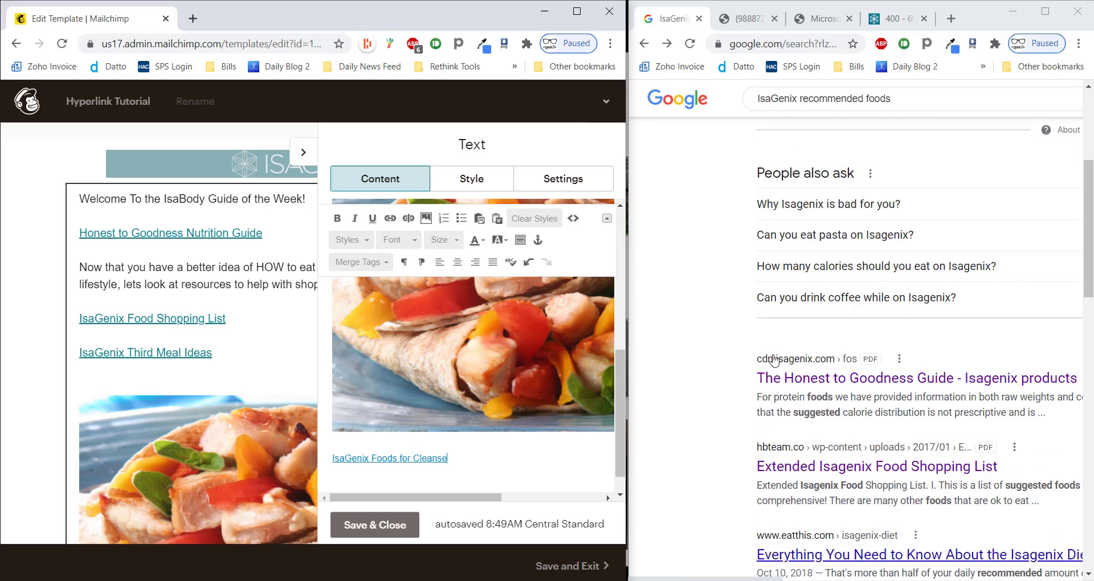
left_click(850, 380)
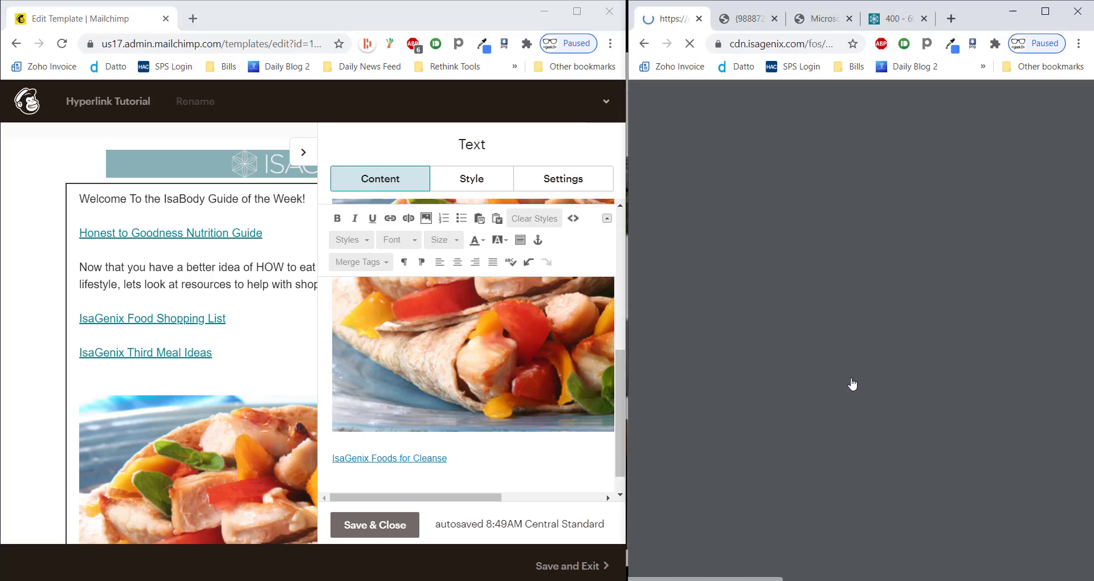
left_click(644, 44)
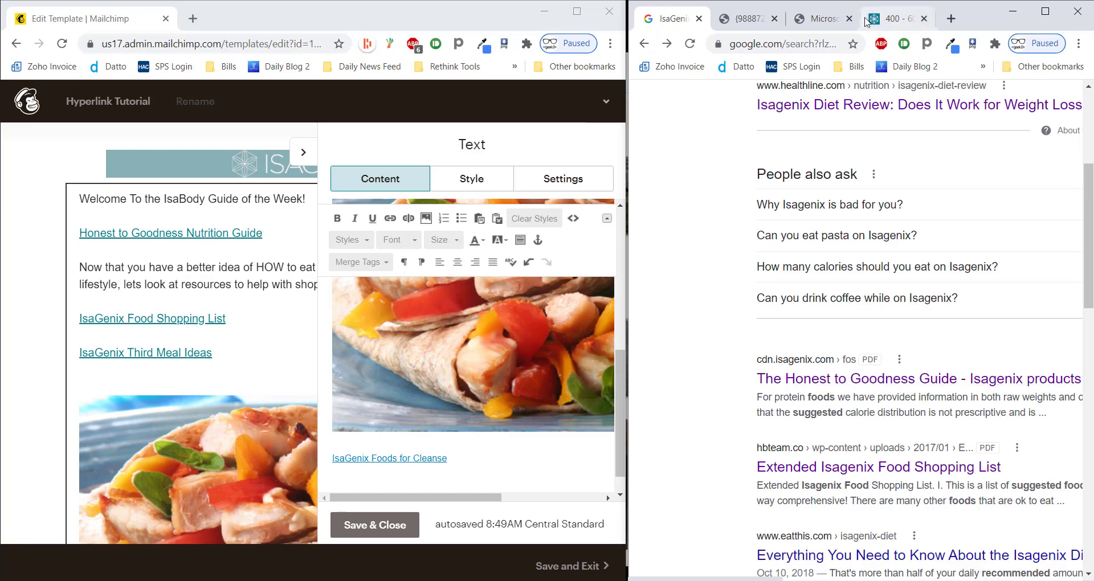
- Bring up the third-meal article and start an empty line below the IsaGenix Foods for Cleanse link
left_click(896, 17)
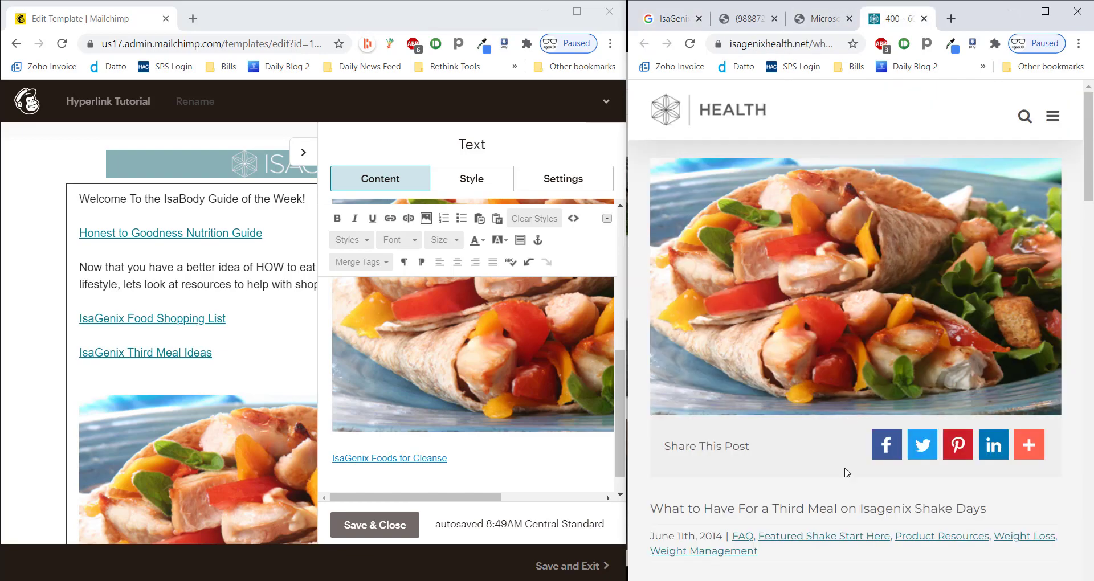
scroll(846, 473, "down", 10)
scroll(846, 473, "down", 10)
scroll(846, 473, "up", 15)
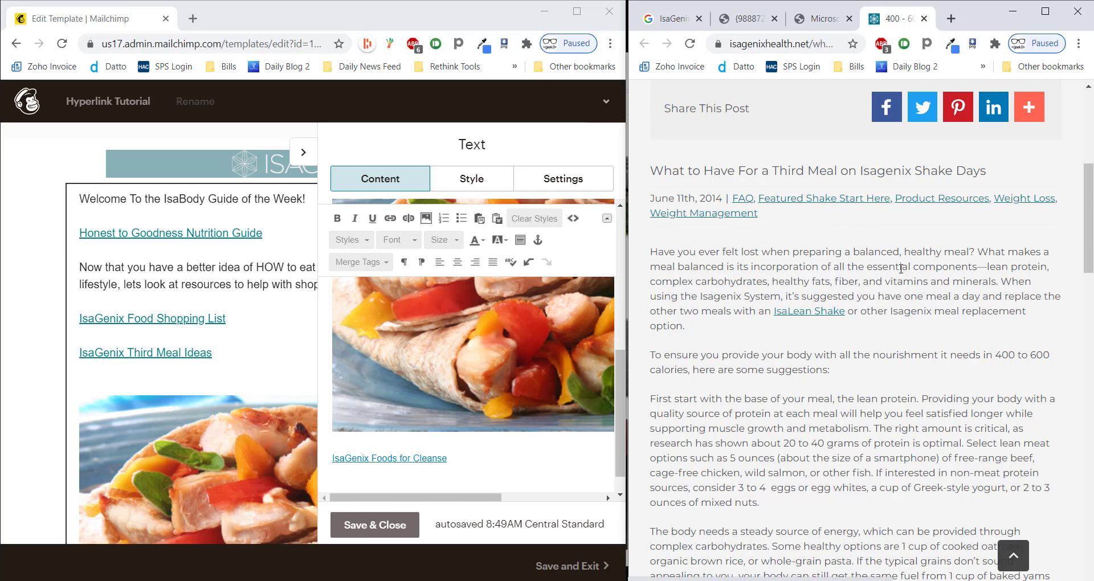
left_click(518, 435)
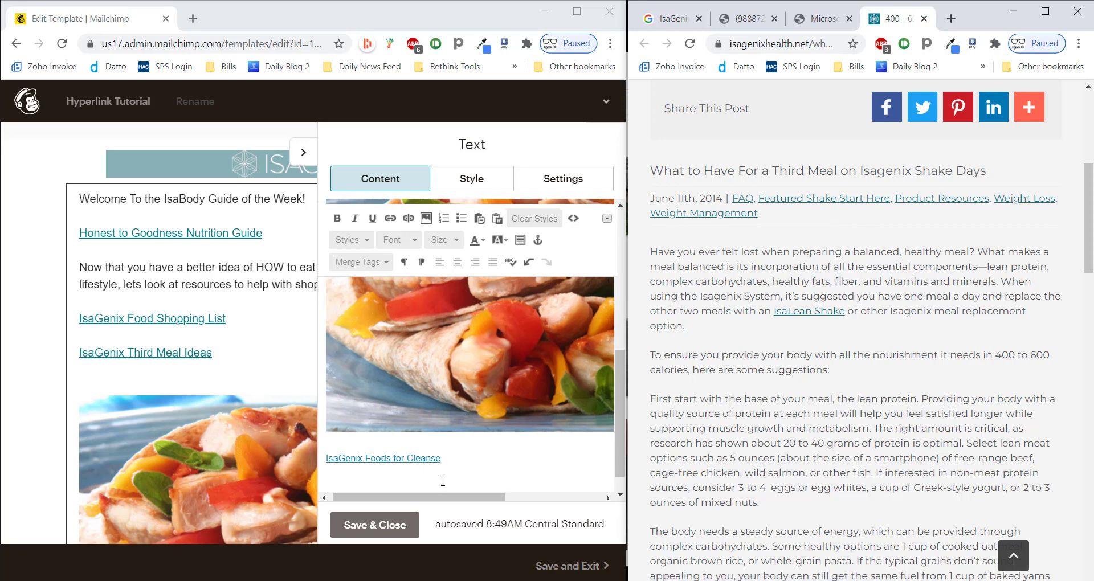
left_click(489, 472)
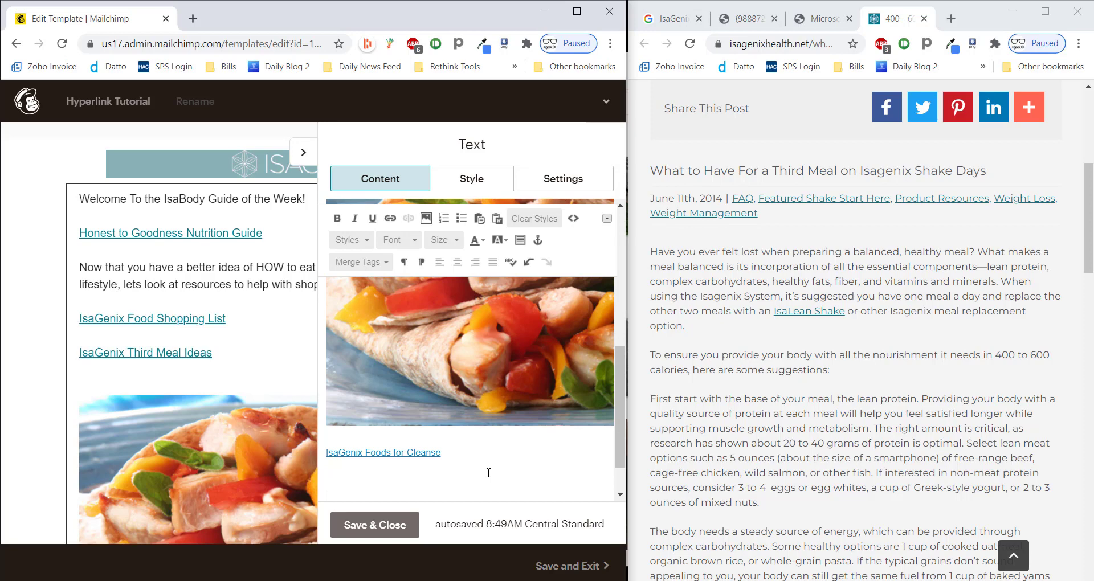
- Add 'IsaLean Shakes' below the cleanse link, hyperlinked to the article's IsaLean Shake page
left_click(453, 485)
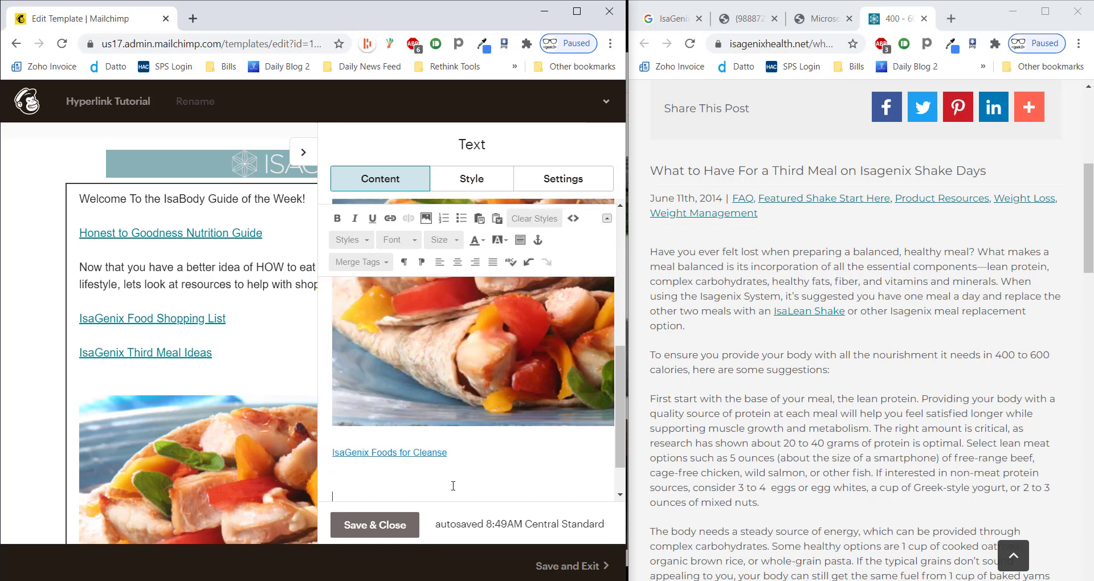
type("Isa")
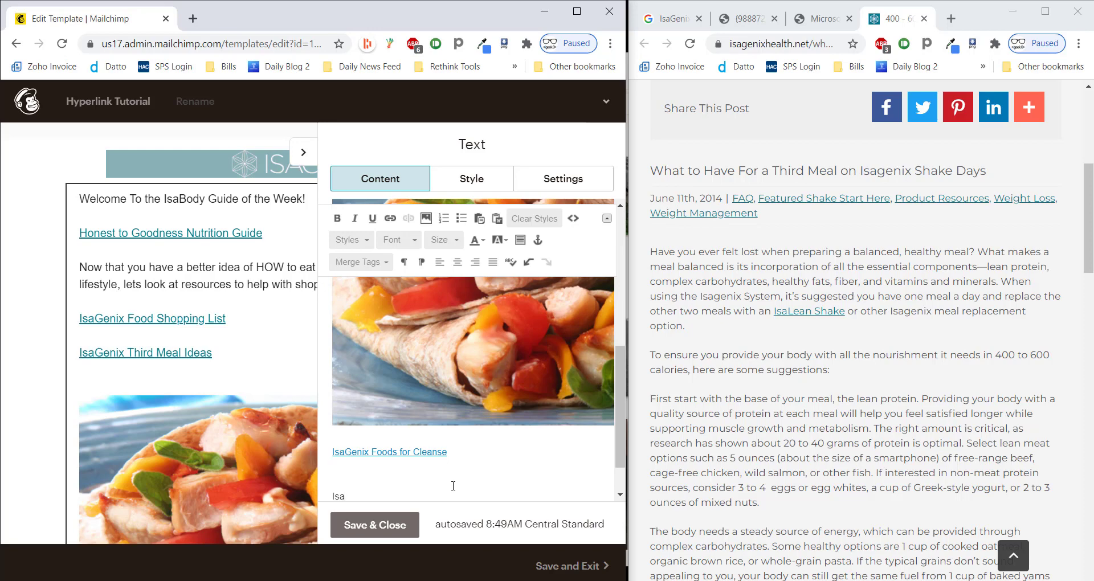
type("Lean Shakes")
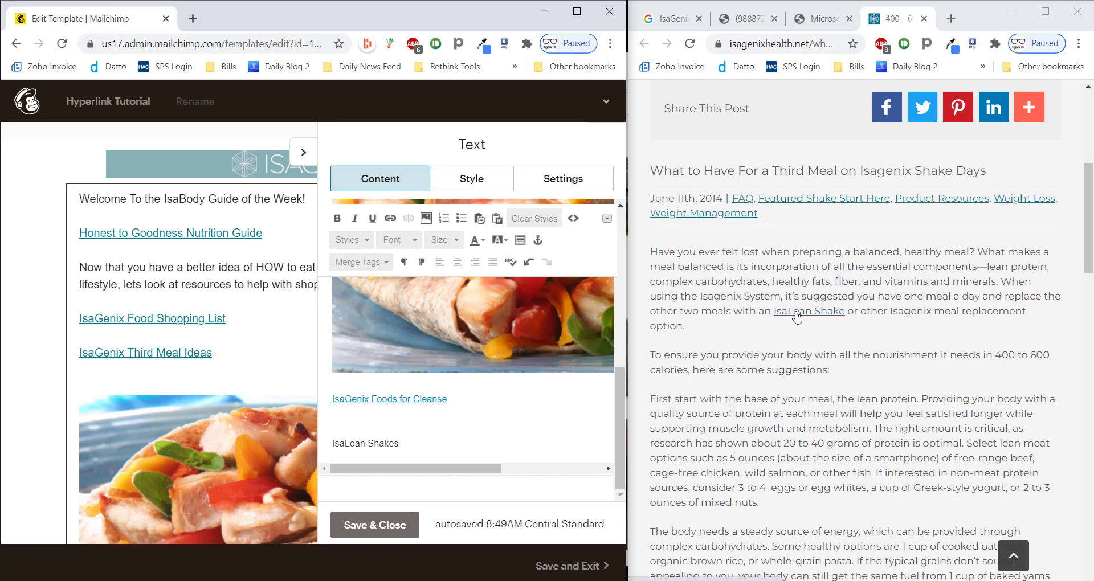
right_click(797, 317)
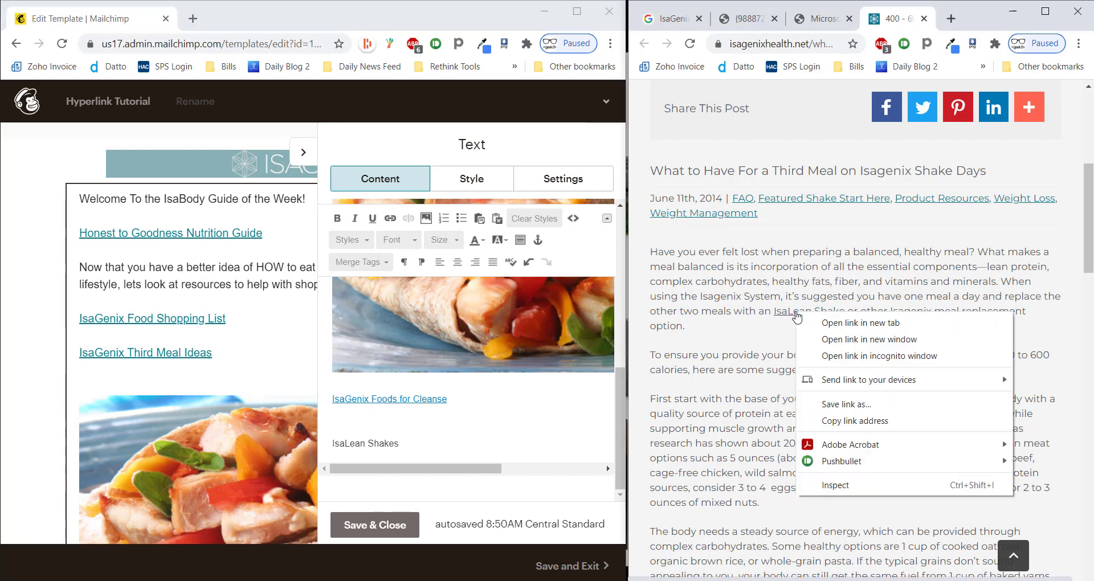
left_click(871, 421)
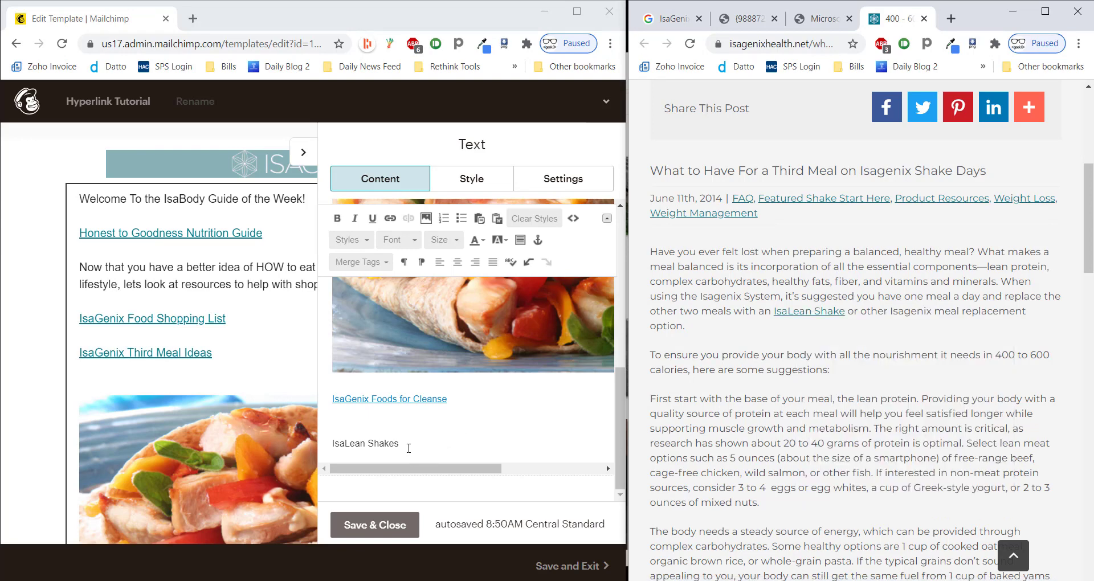
left_click_drag(409, 447, 332, 444)
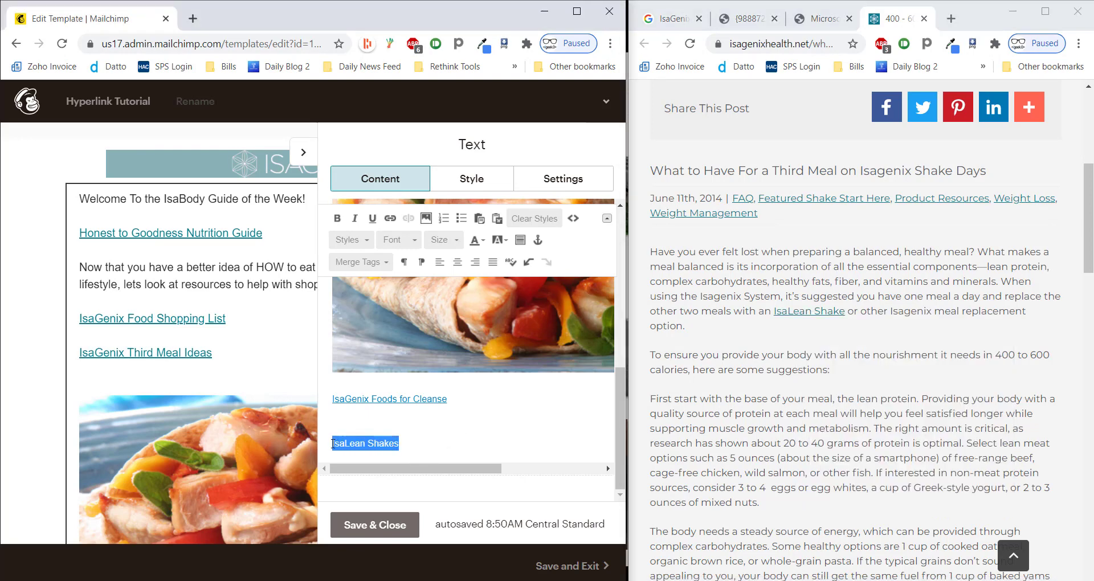
left_click(389, 218)
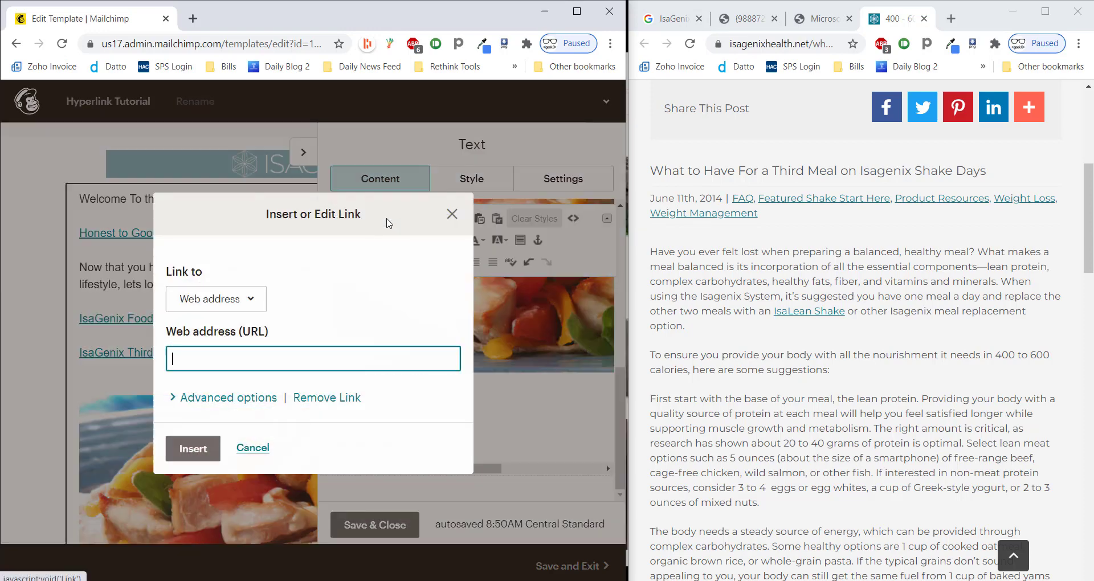
key("ctrl+v")
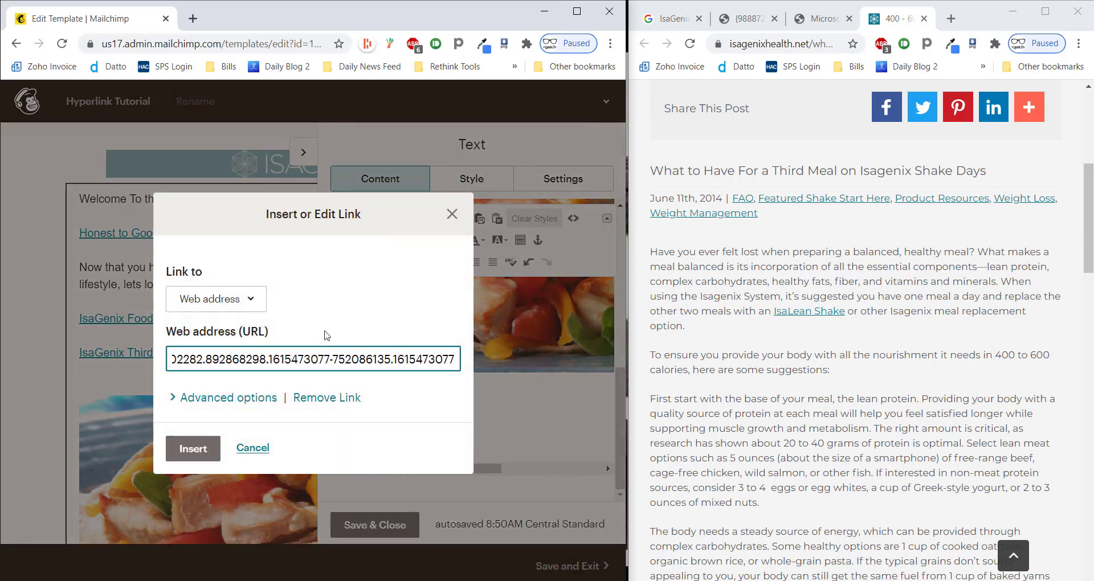
left_click(214, 448)
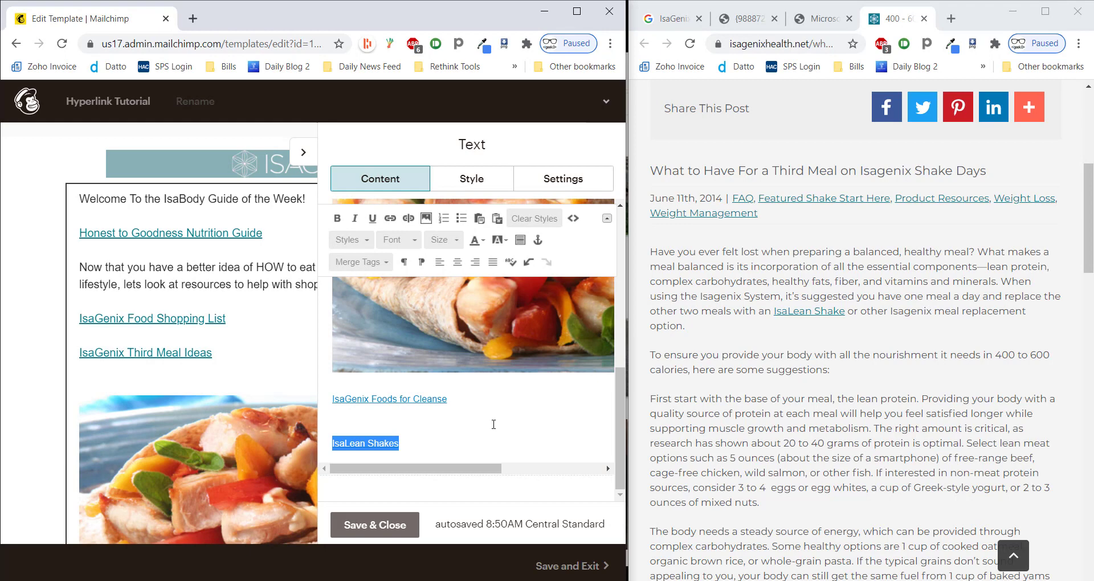
left_click(493, 425)
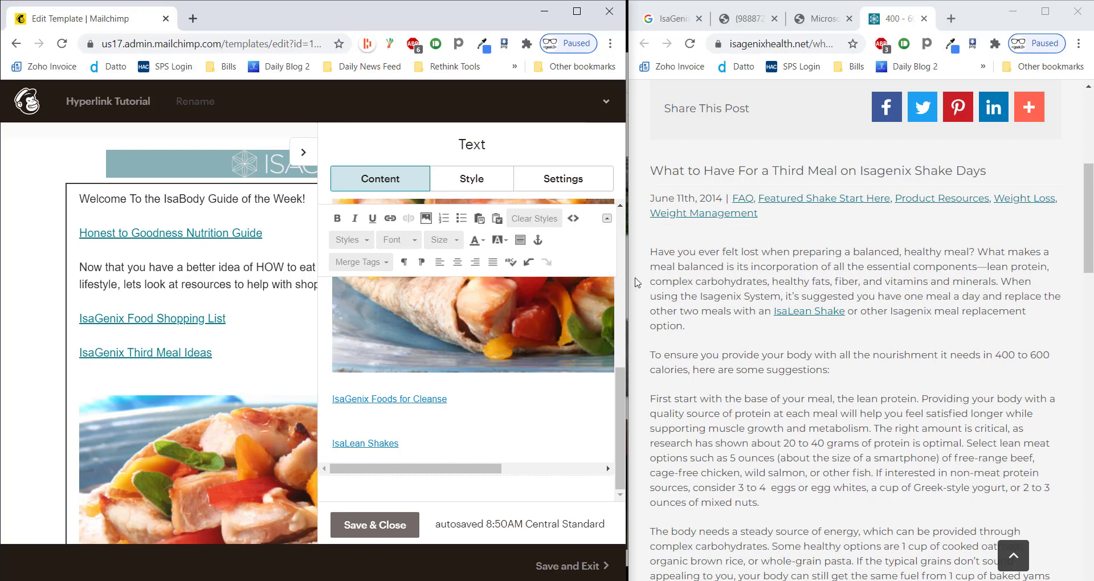
scroll(548, 323, "up", 10)
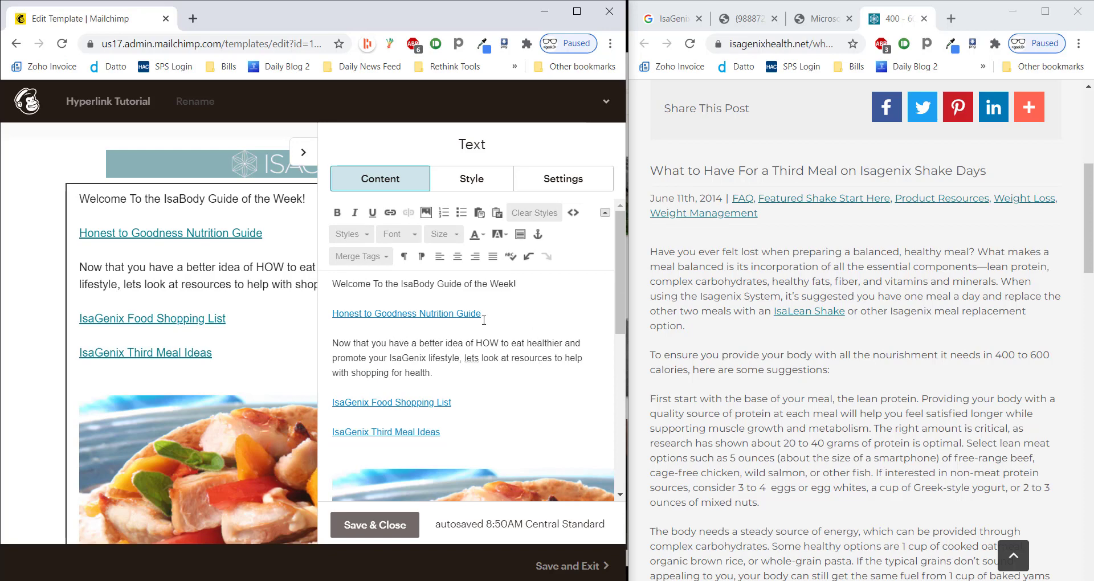
left_click(754, 20)
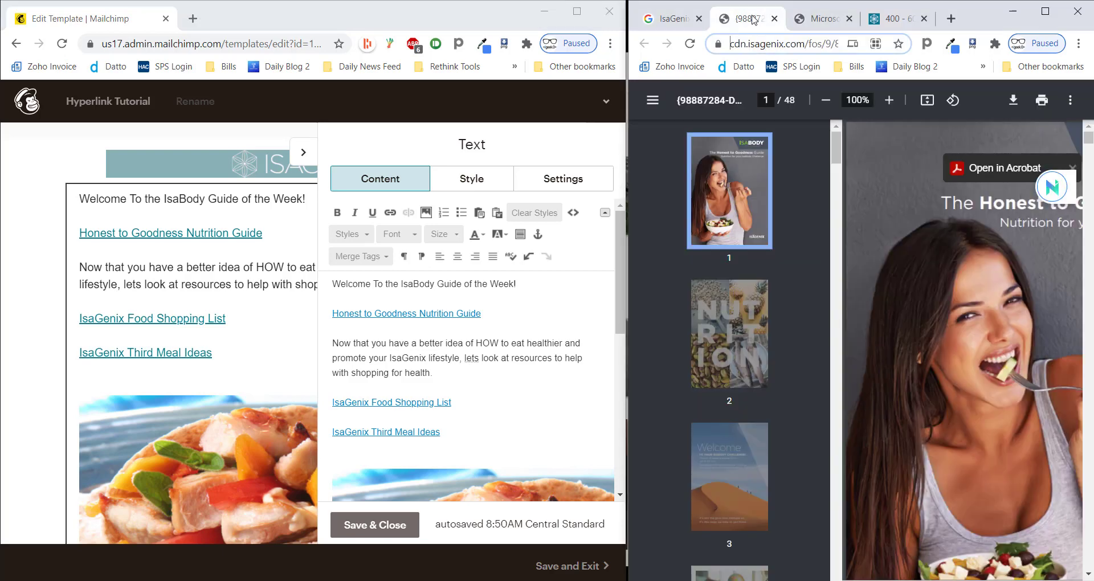
left_click(832, 22)
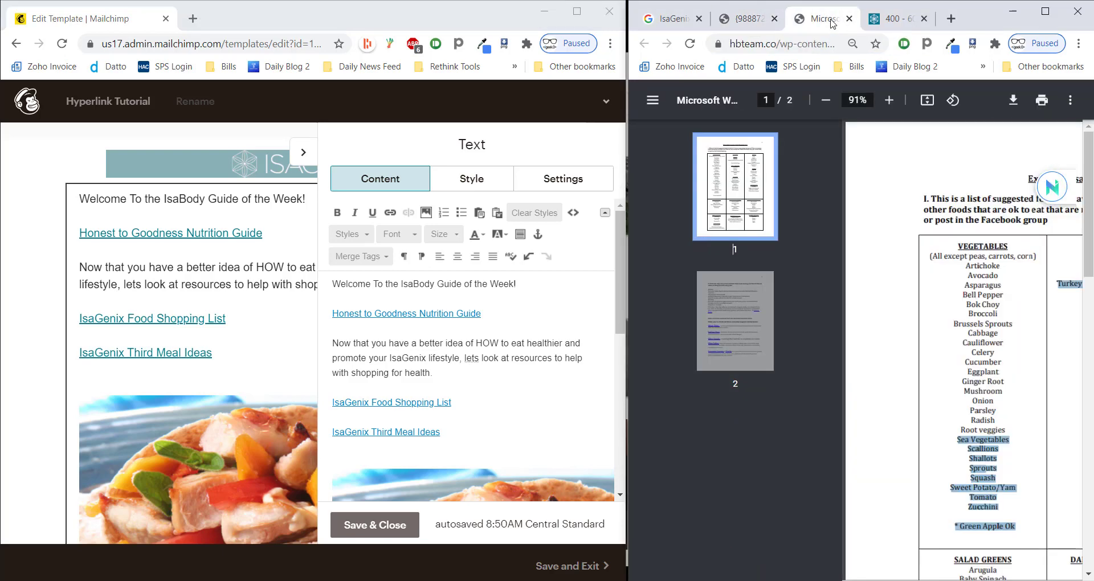
left_click(892, 19)
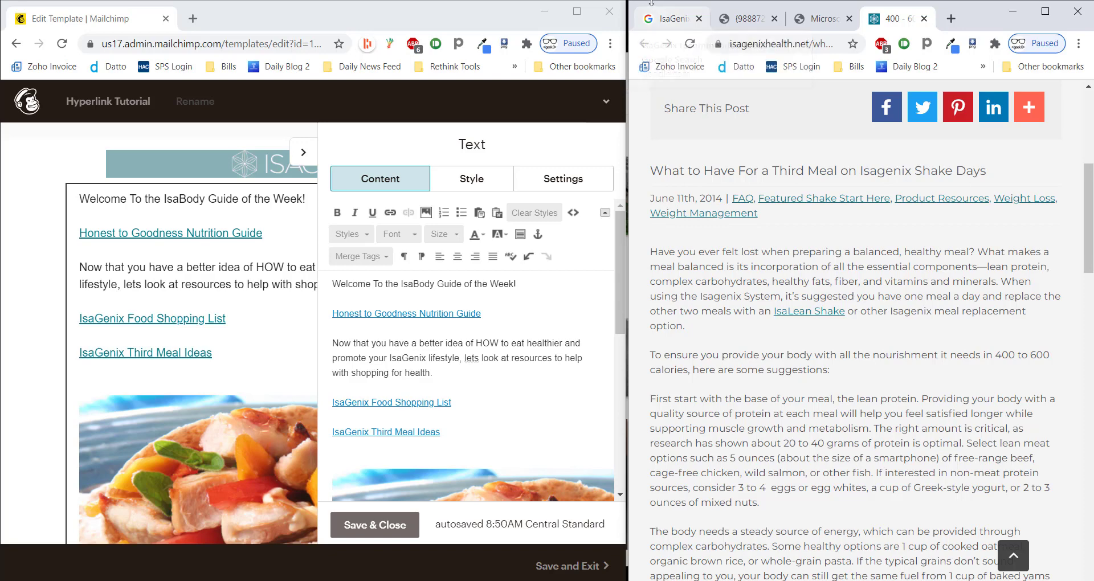
left_click(675, 17)
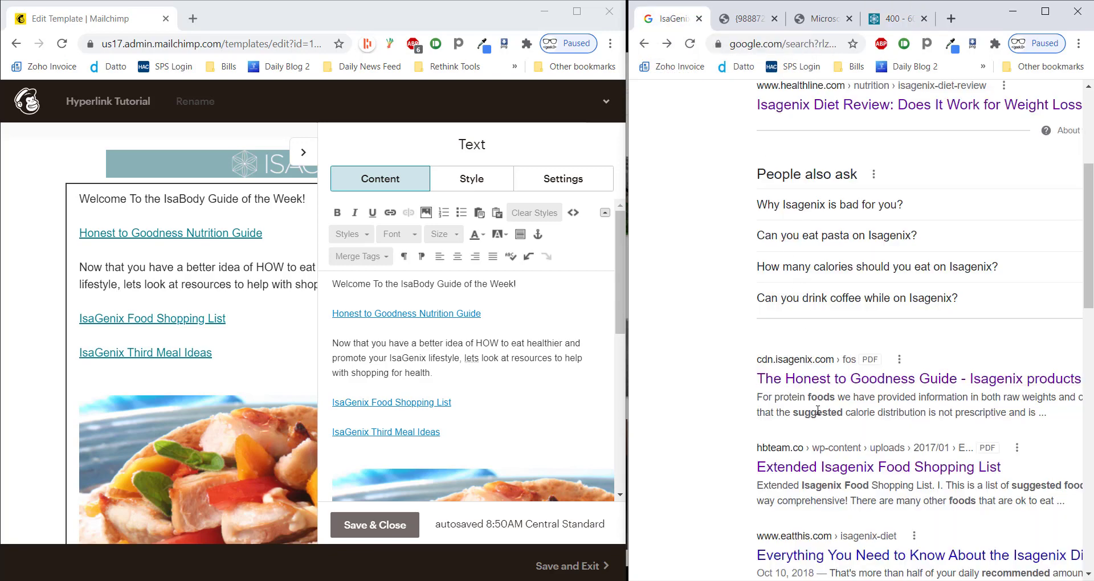
left_click(888, 18)
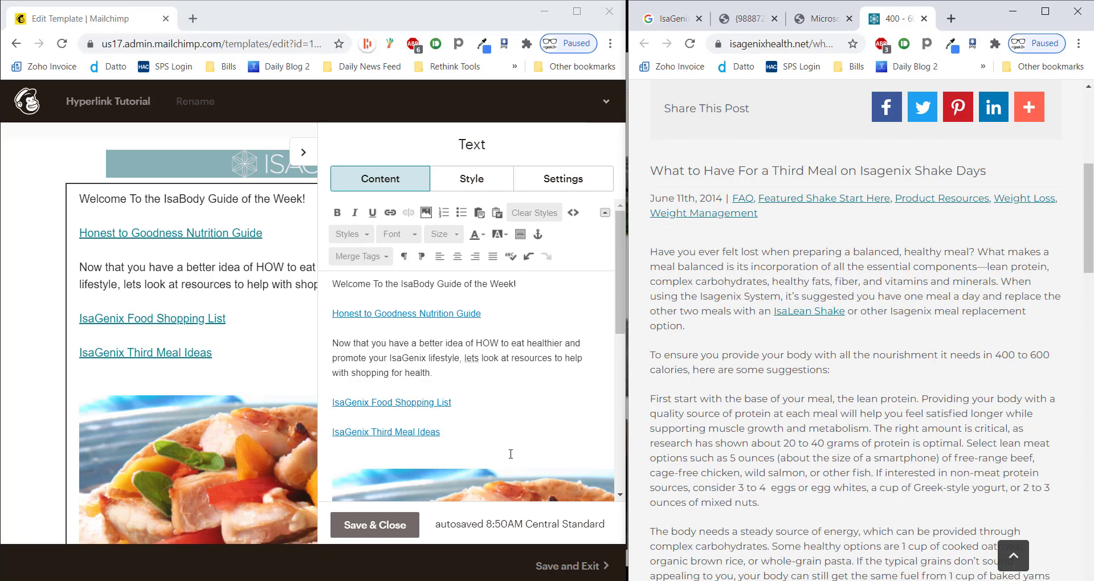
scroll(511, 454, "down", 6)
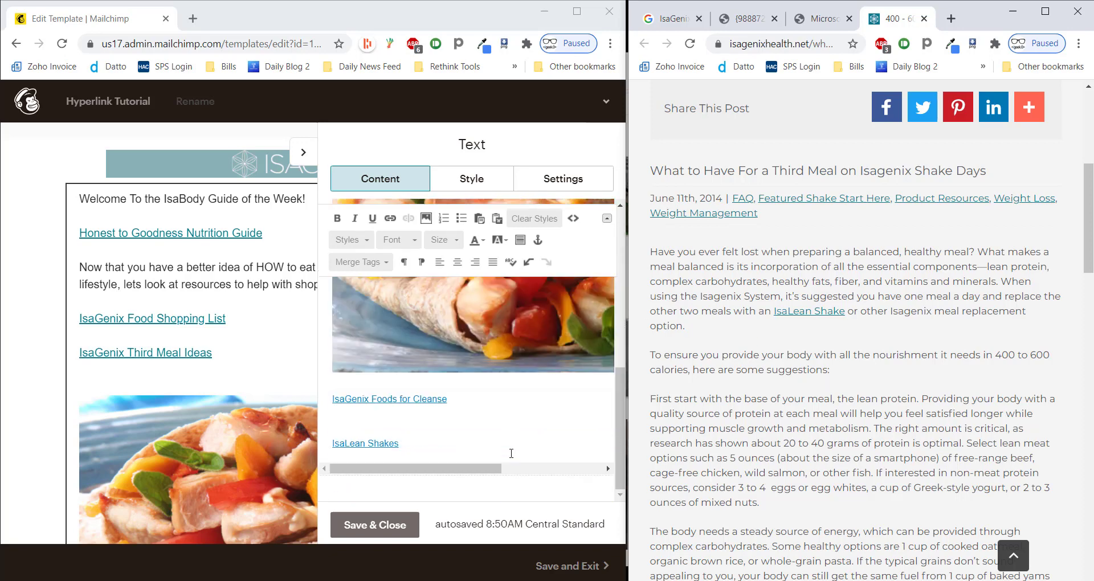
scroll(511, 454, "up", 10)
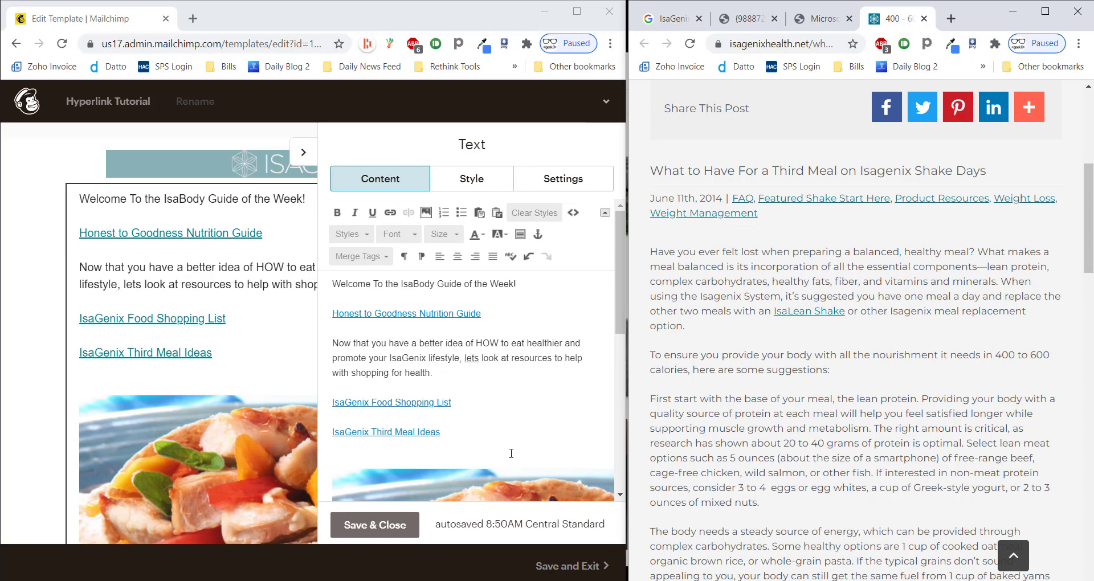